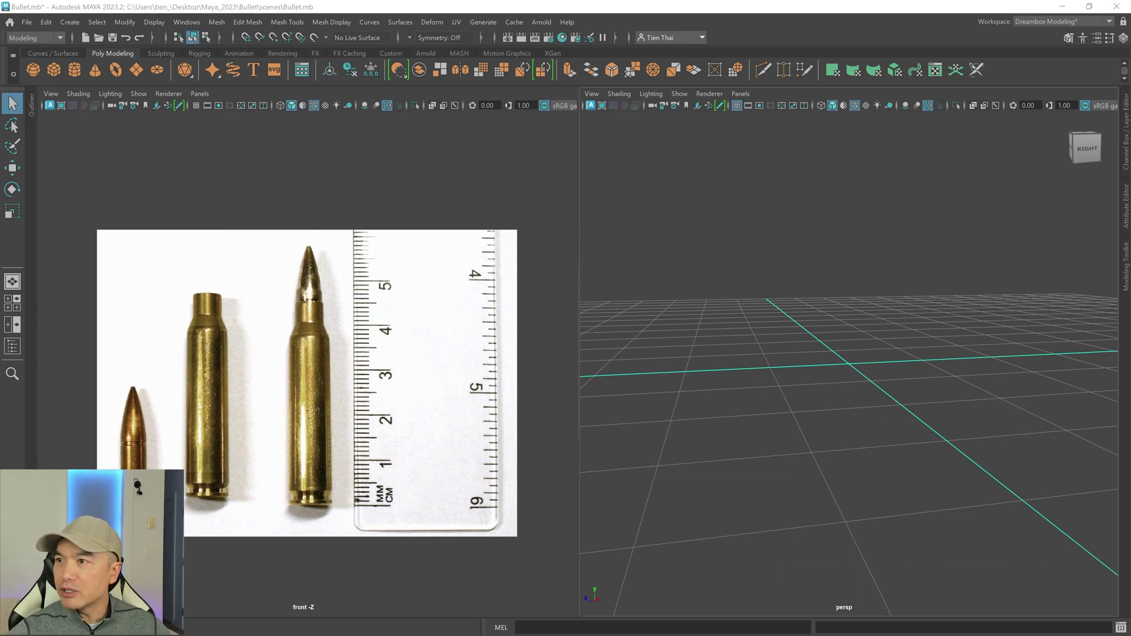
- Review the 5.56×45mm NATO Wikipedia article and examine the cartridge side, neck and base close-ups on the reference image board
key("alt+Tab")
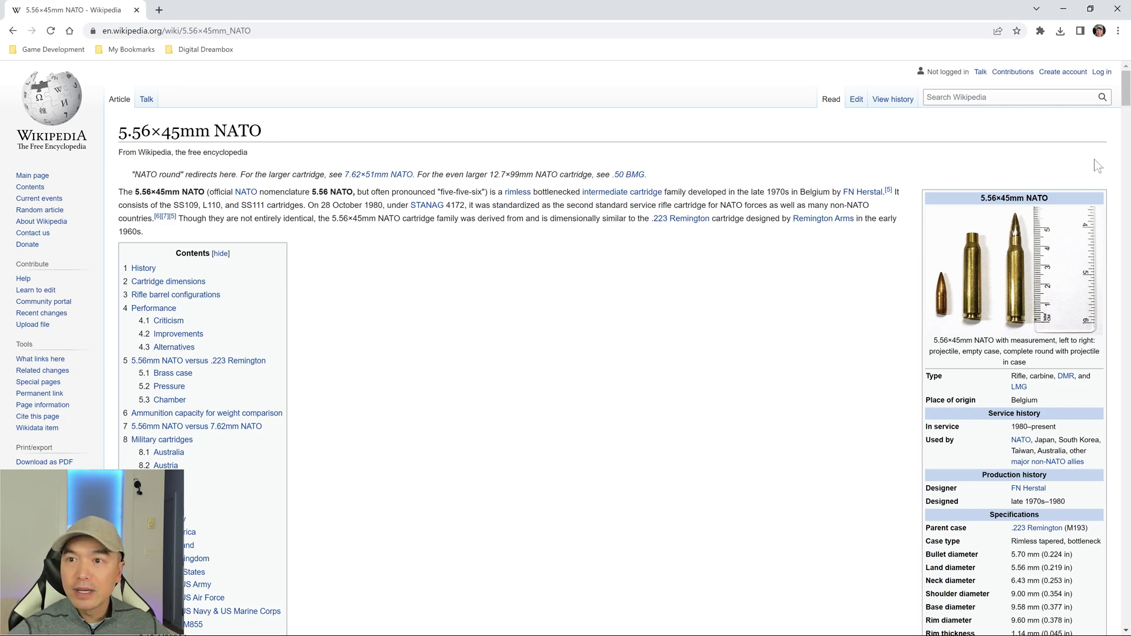
left_click(1063, 9)
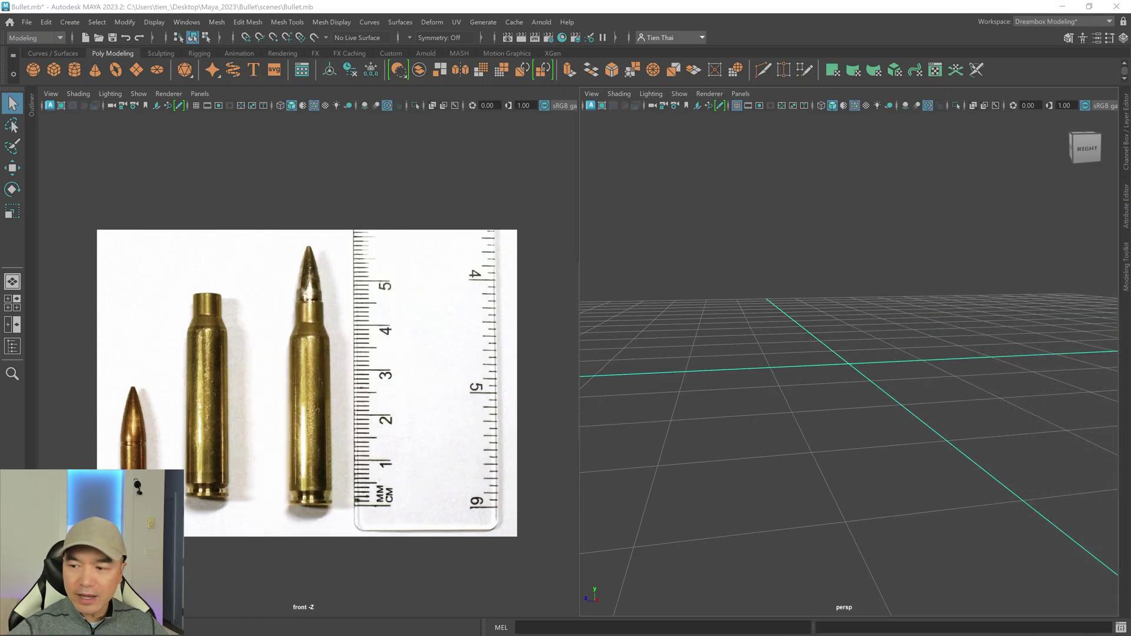
right_click_drag(1130, 489, 589, 324)
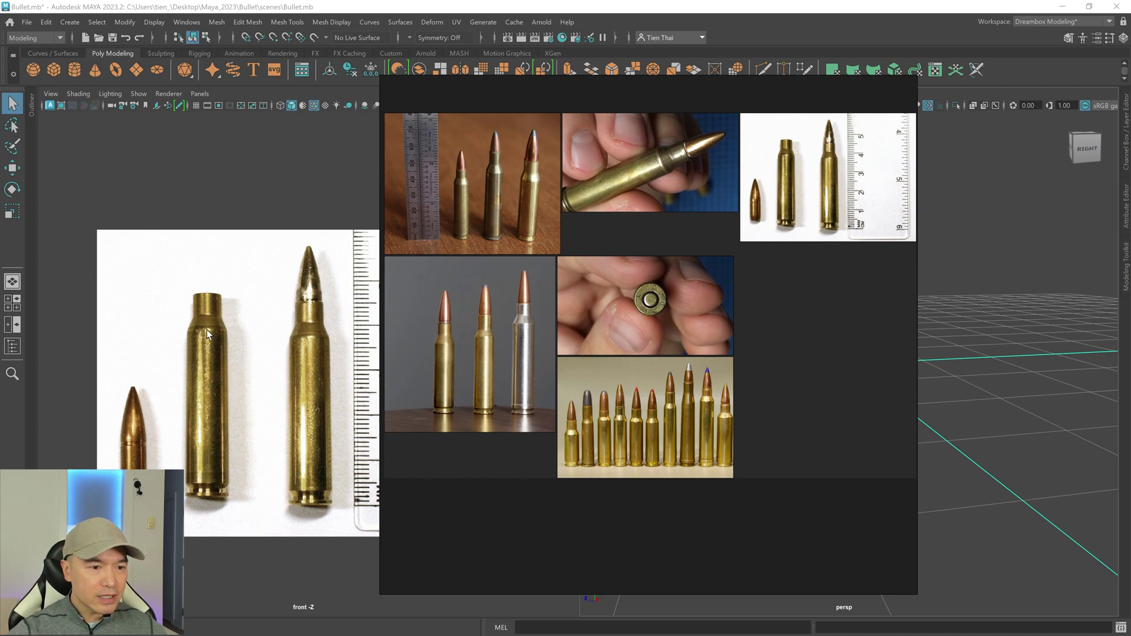
double_click(472, 366)
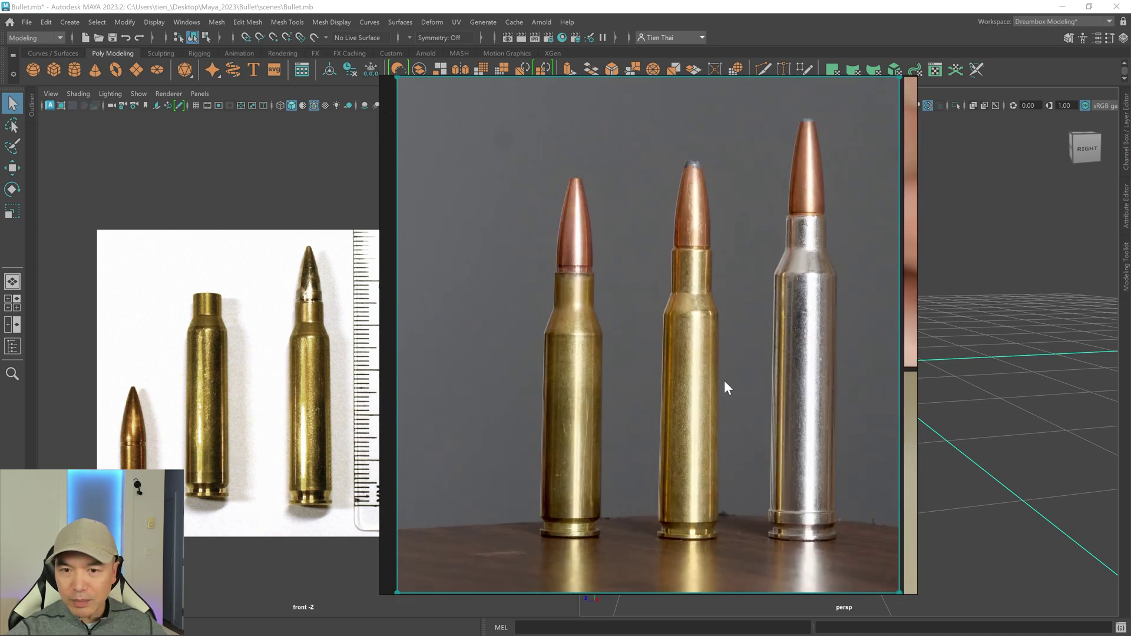
double_click(696, 350)
double_click(697, 159)
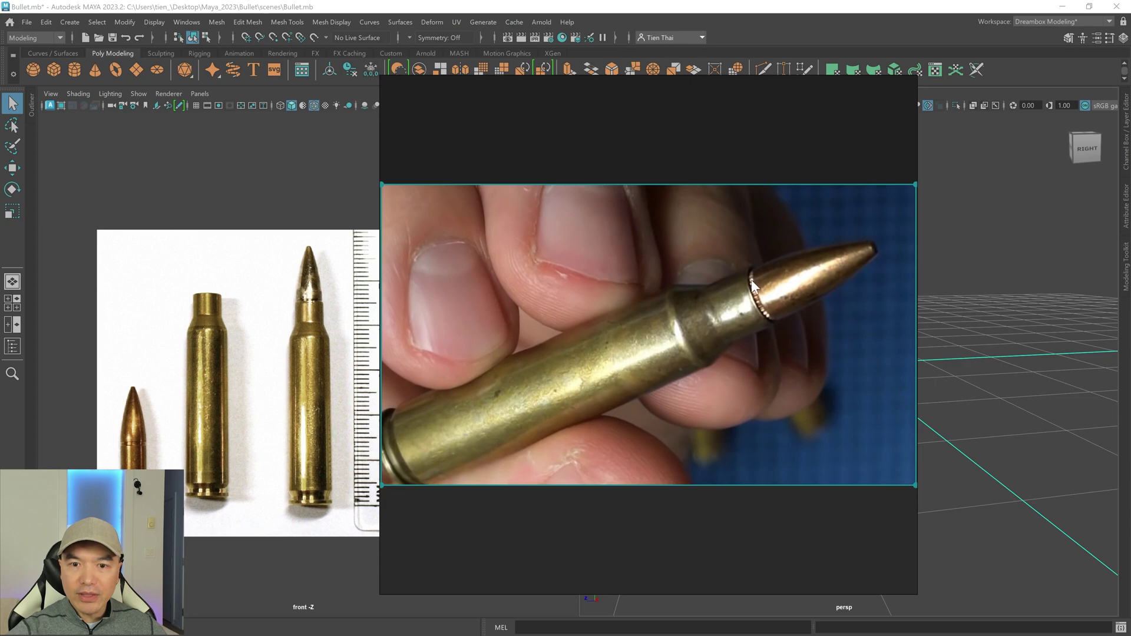
double_click(744, 323)
left_click(648, 303)
double_click(648, 303)
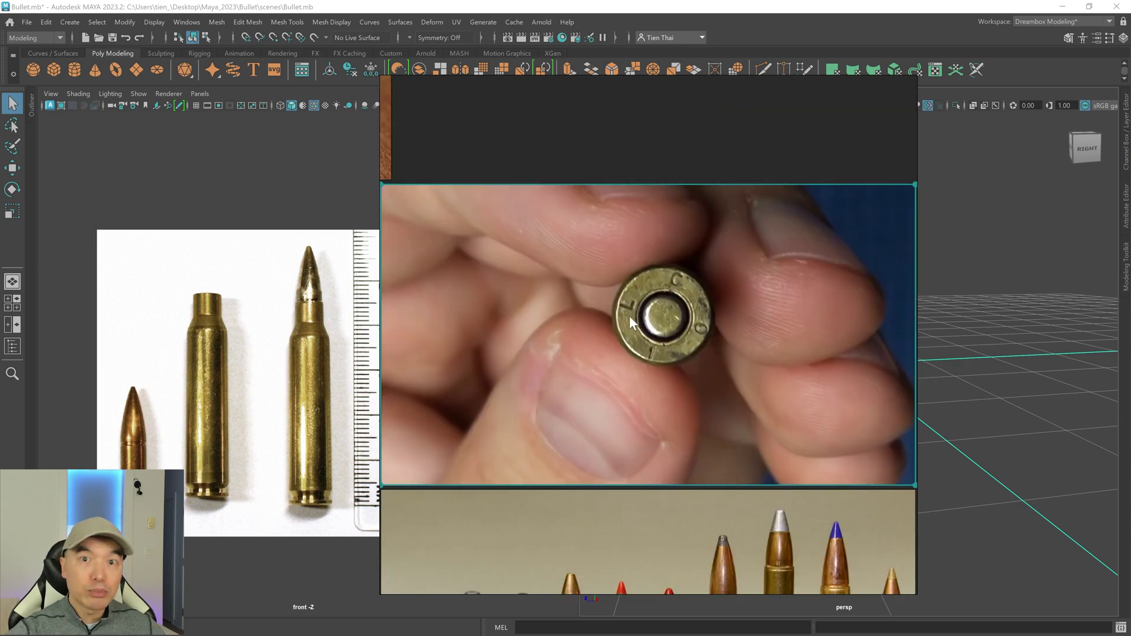
double_click(727, 304)
right_click_drag(587, 287, 1130, 259)
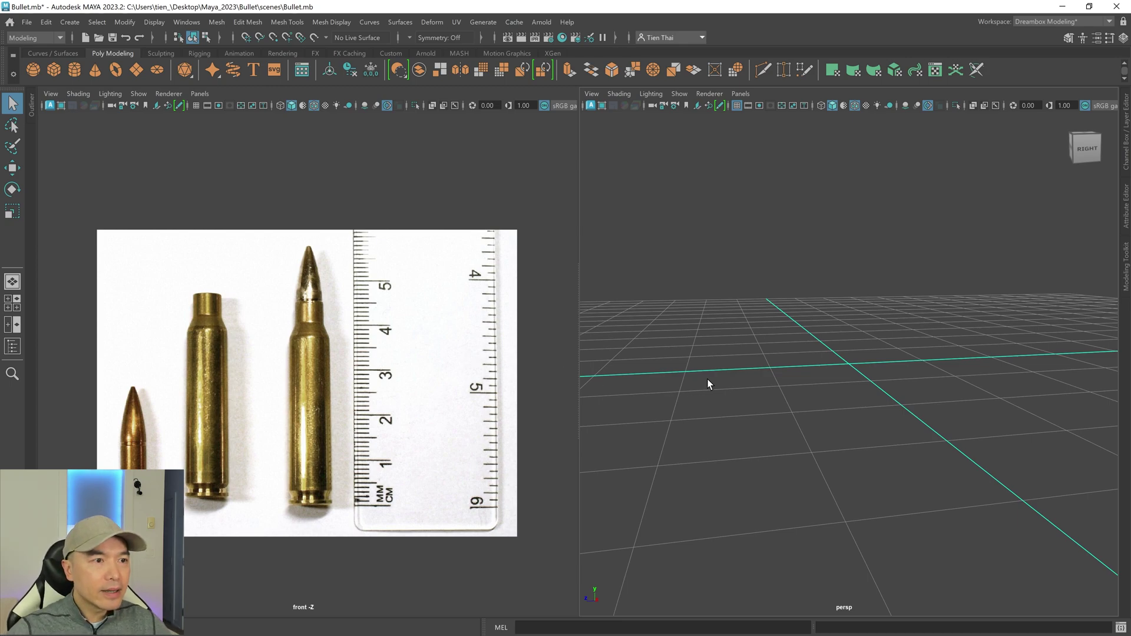
- Create a polygon cylinder at the origin and select it for editing
left_click(74, 70)
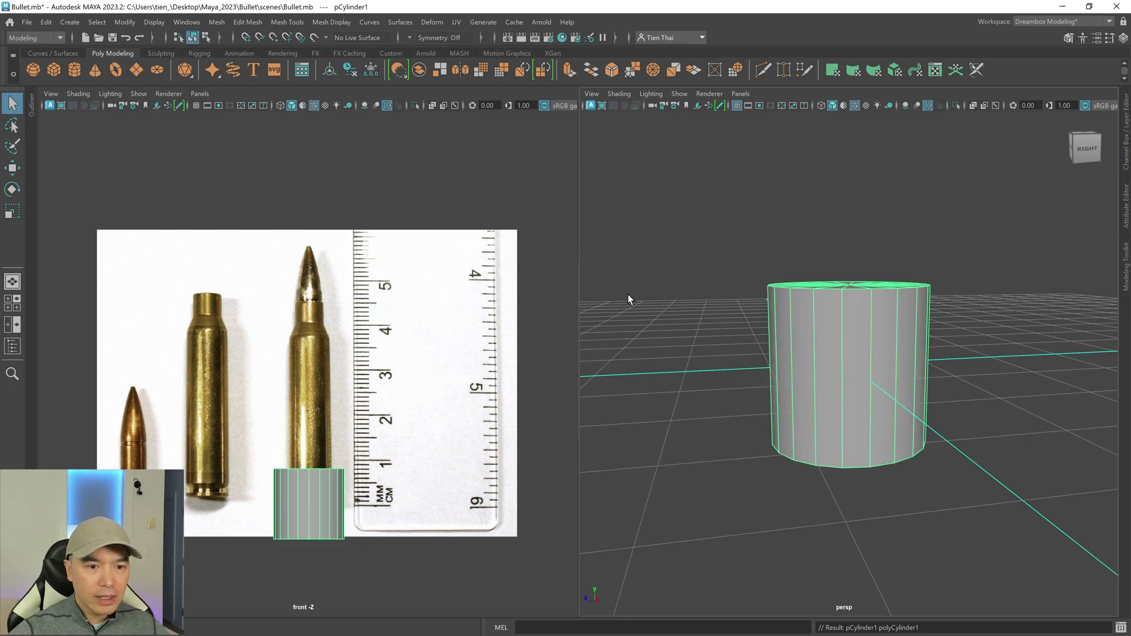
left_click(1125, 135)
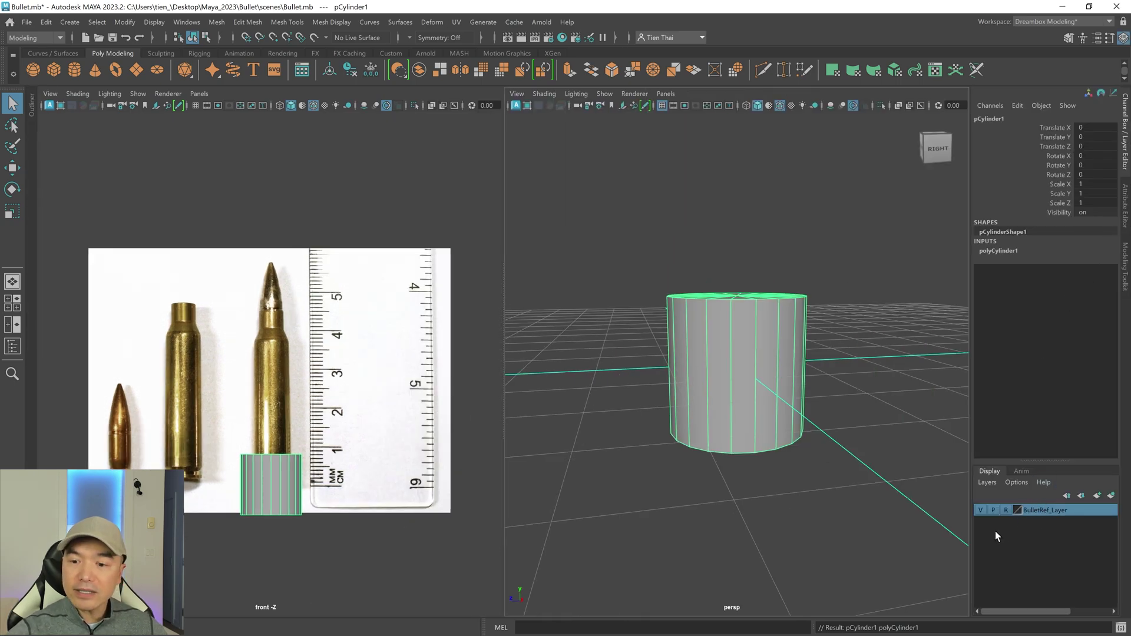
left_click(359, 263)
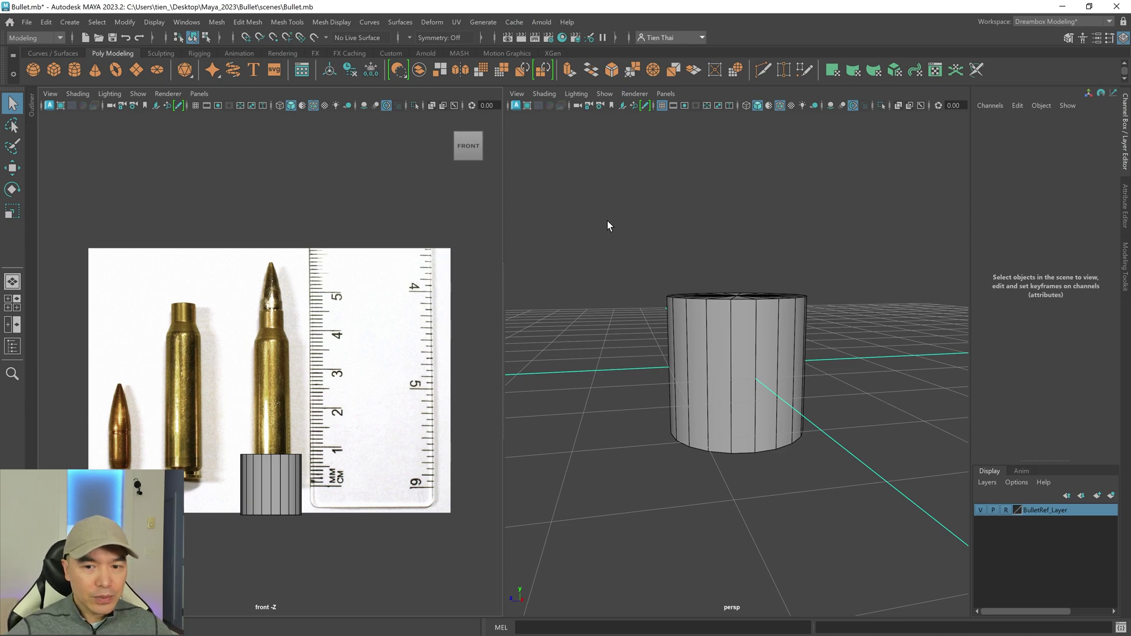
left_click(754, 338)
left_click_drag(754, 339, 750, 352, "alt")
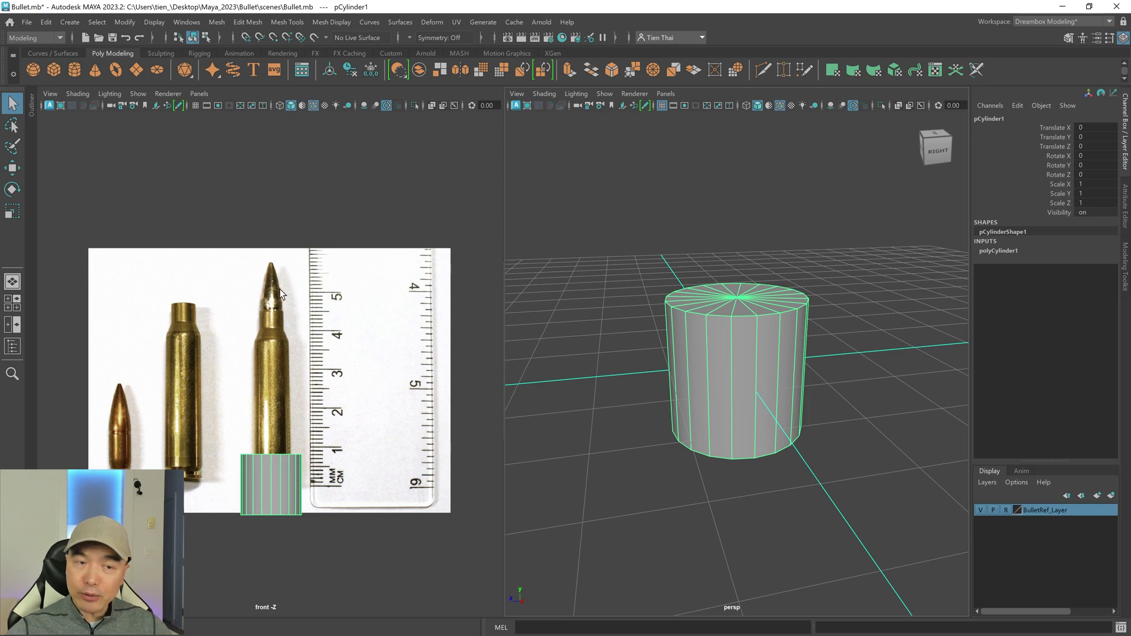
- Move the cylinder straight up in the front view until it covers the shoulder of the complete cartridge
scroll(279, 289, "up", 5)
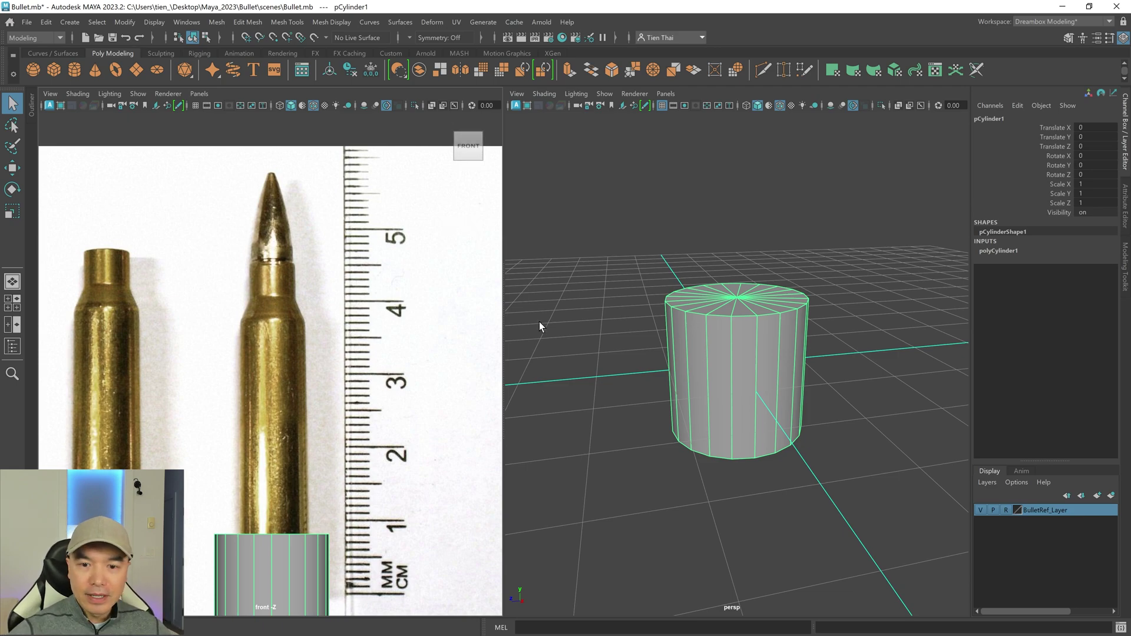
left_click(1126, 131)
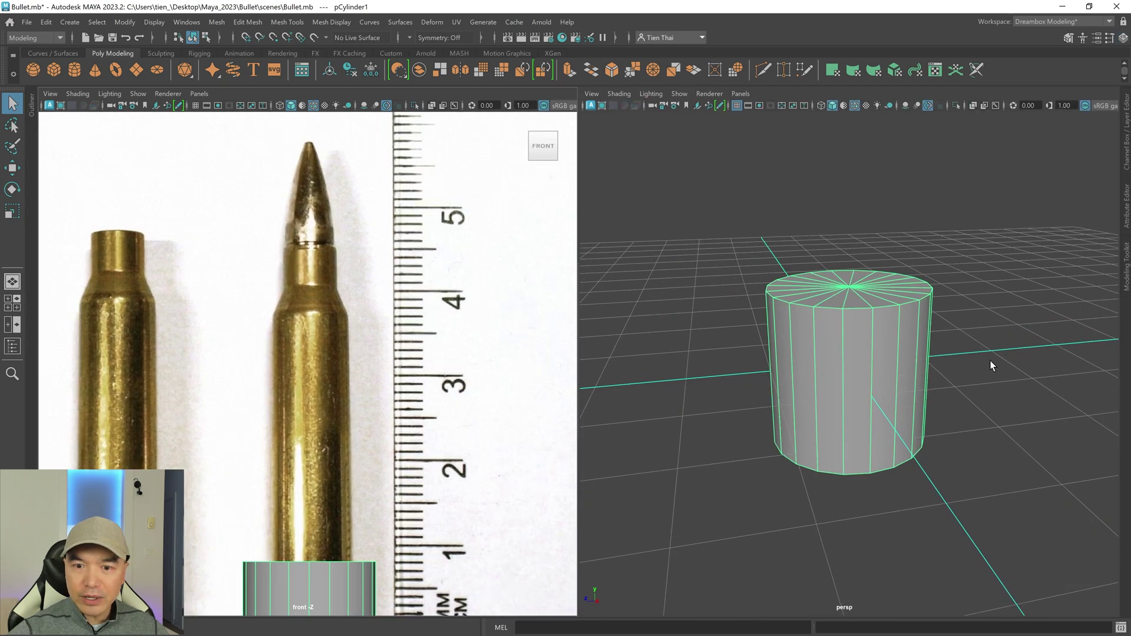
key("w")
left_click_drag(311, 563, 313, 271)
key("f")
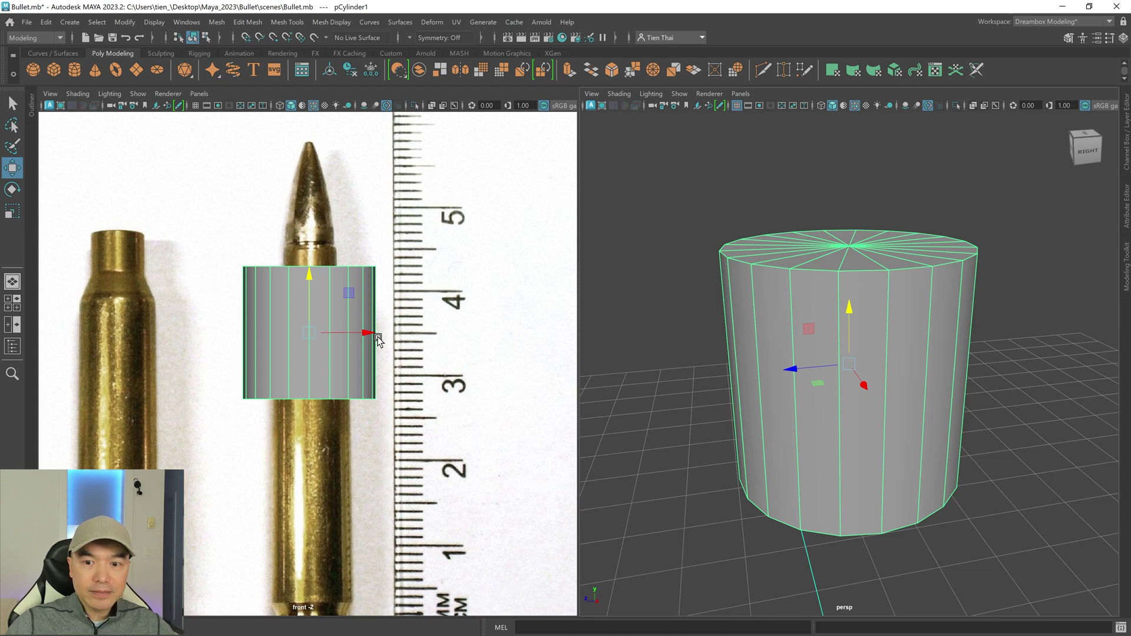
- Set the cylinder's Subdivisions Axis to 12
key("t")
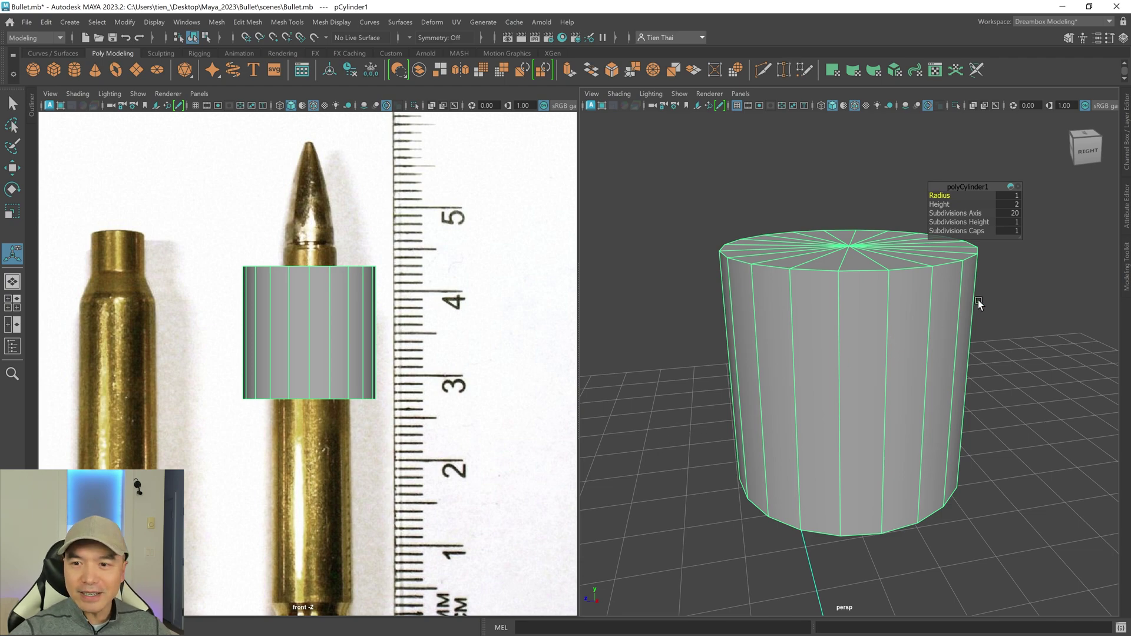
left_click(1012, 213)
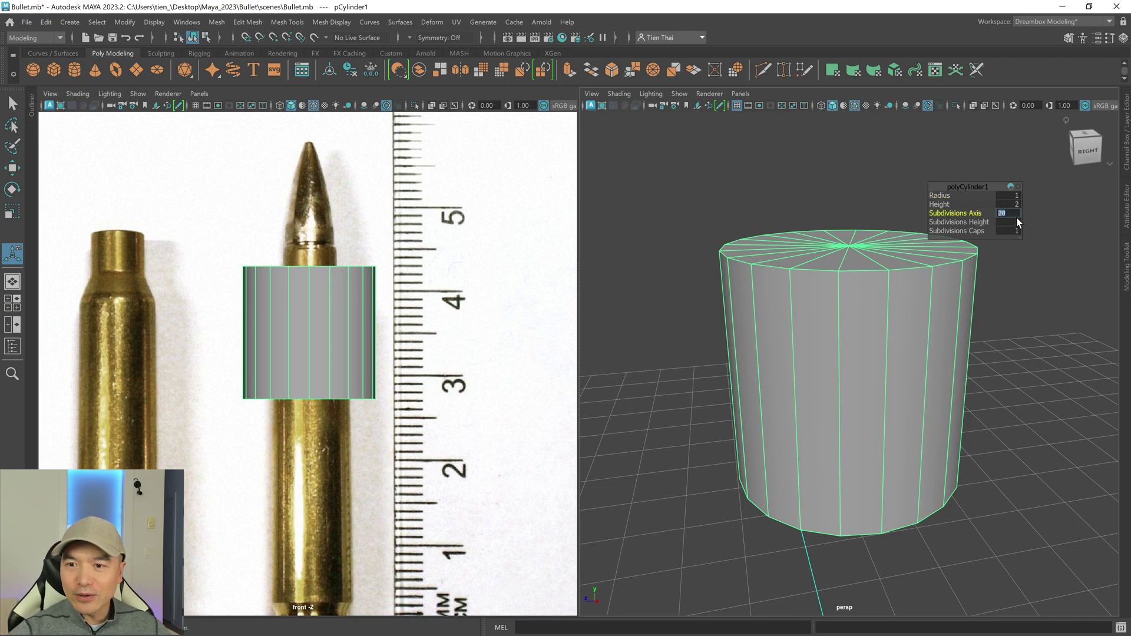
type("1")
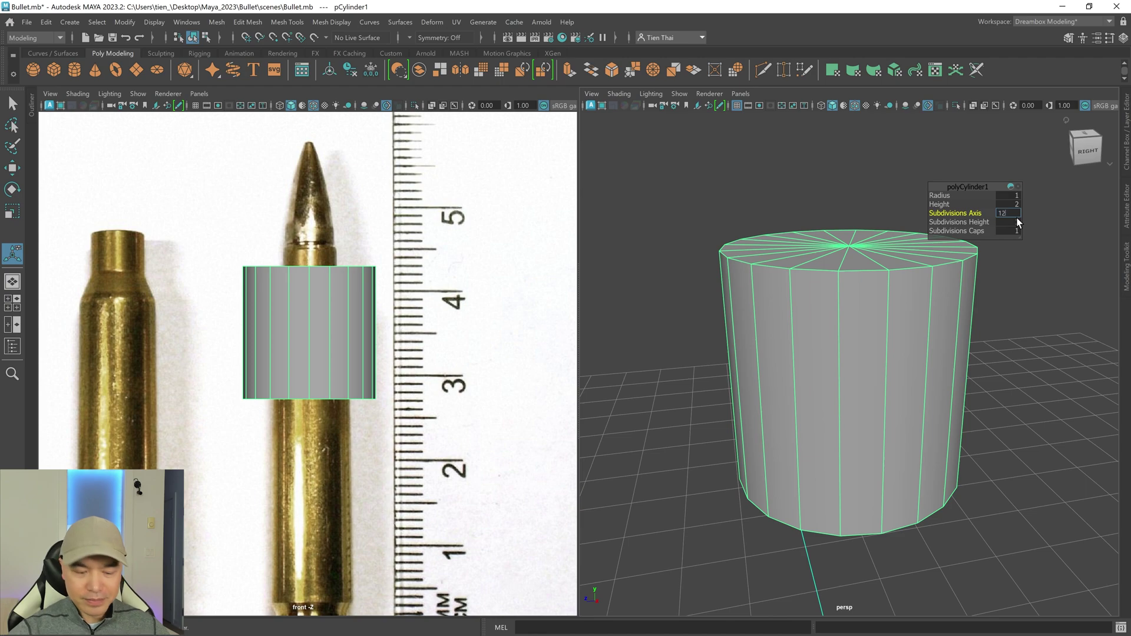
key("Return")
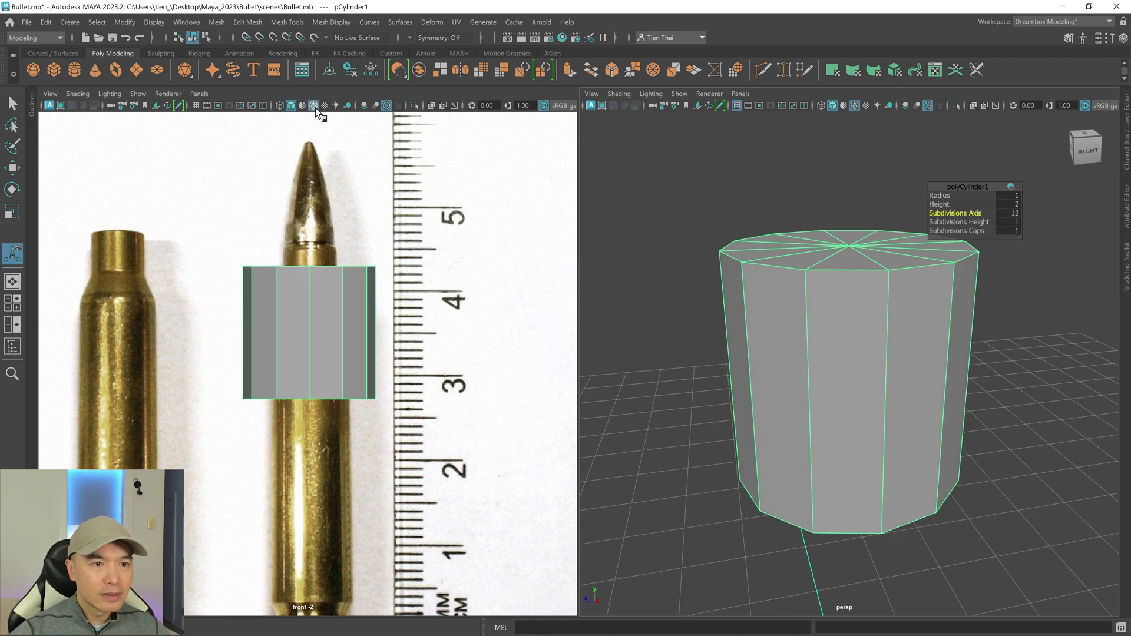
- Enable X-ray display in the front view and scale the cylinder down uniformly to the width of the cartridge case
left_click(433, 106)
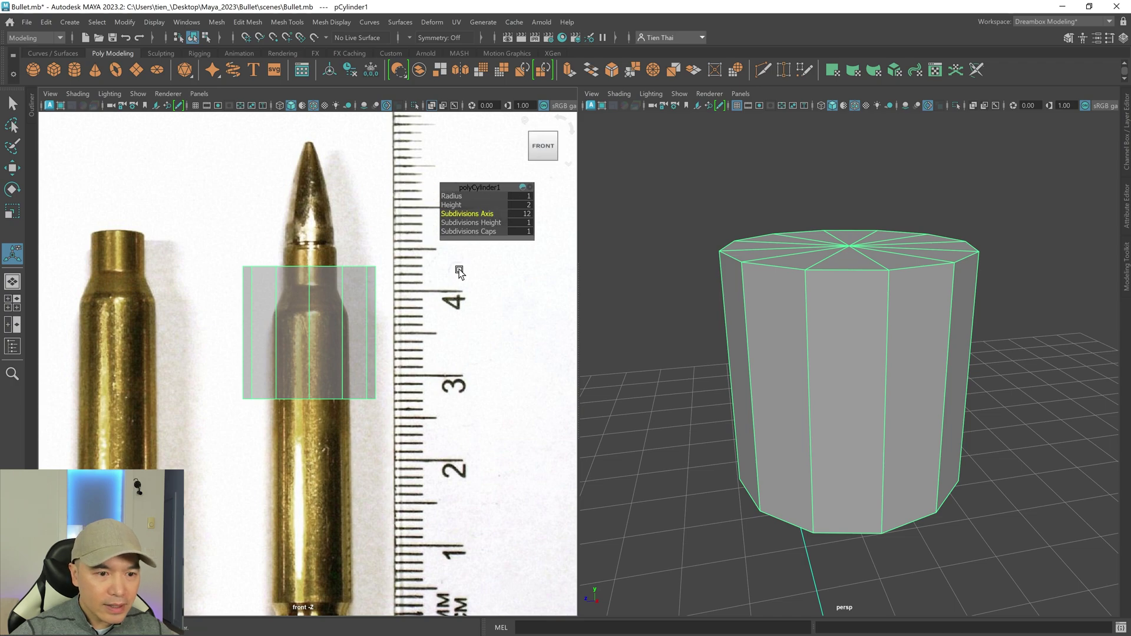
key("w")
key("r")
left_click_drag(309, 333, 257, 356)
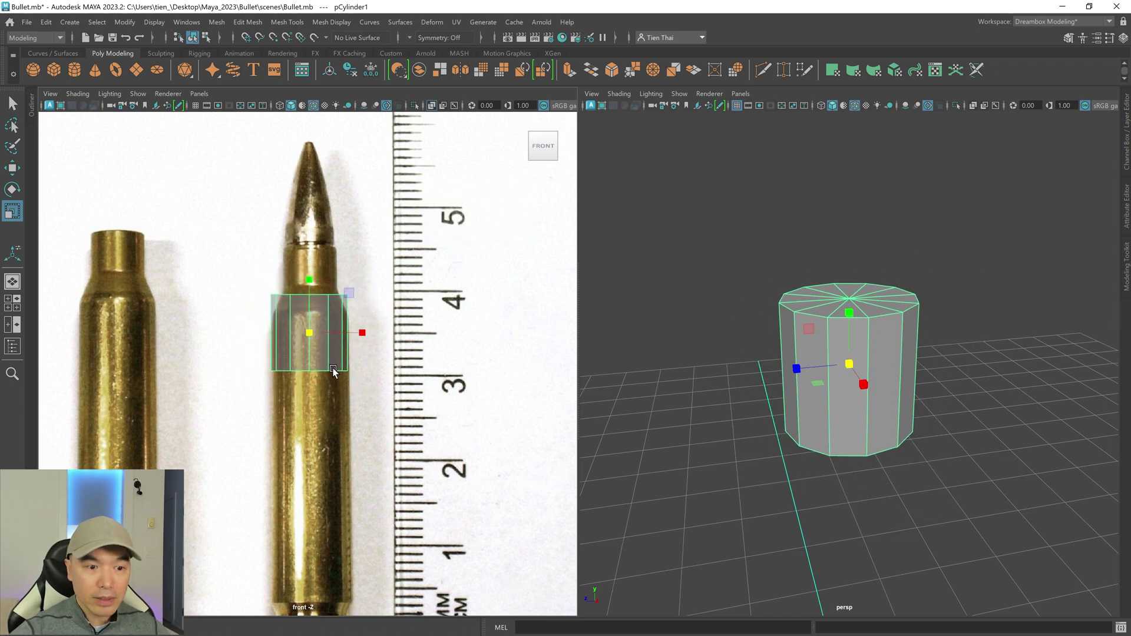
- Snap the cylinder's pivot to the centre of its bottom face
key("d")
key("v")
left_click_drag(309, 333, 309, 371)
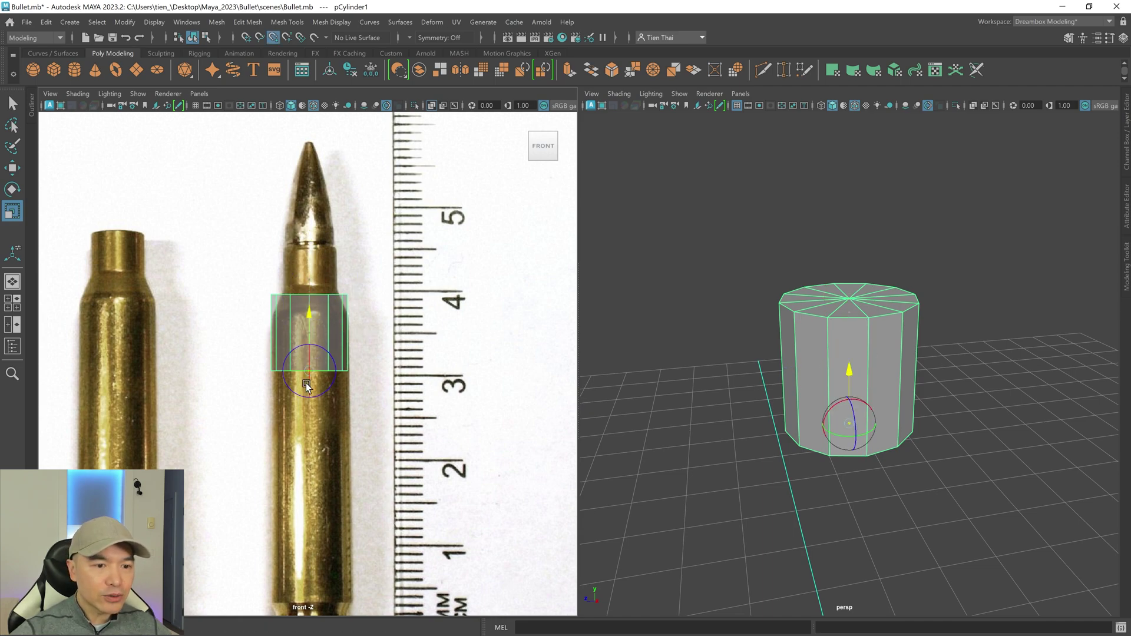
key("d")
- Raise the cylinder so its base sits near the case mouth, and scale it uniformly to the width of the bullet
key("w")
left_click_drag(325, 320, 323, 198)
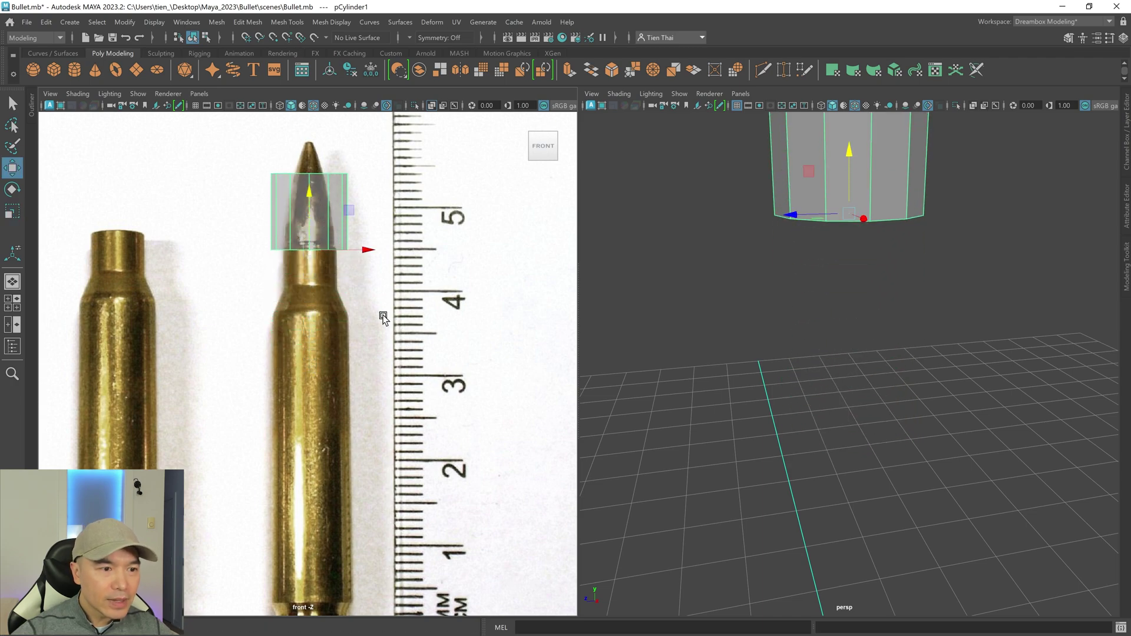
scroll(379, 316, "up", 4)
scroll(307, 366, "up", 5)
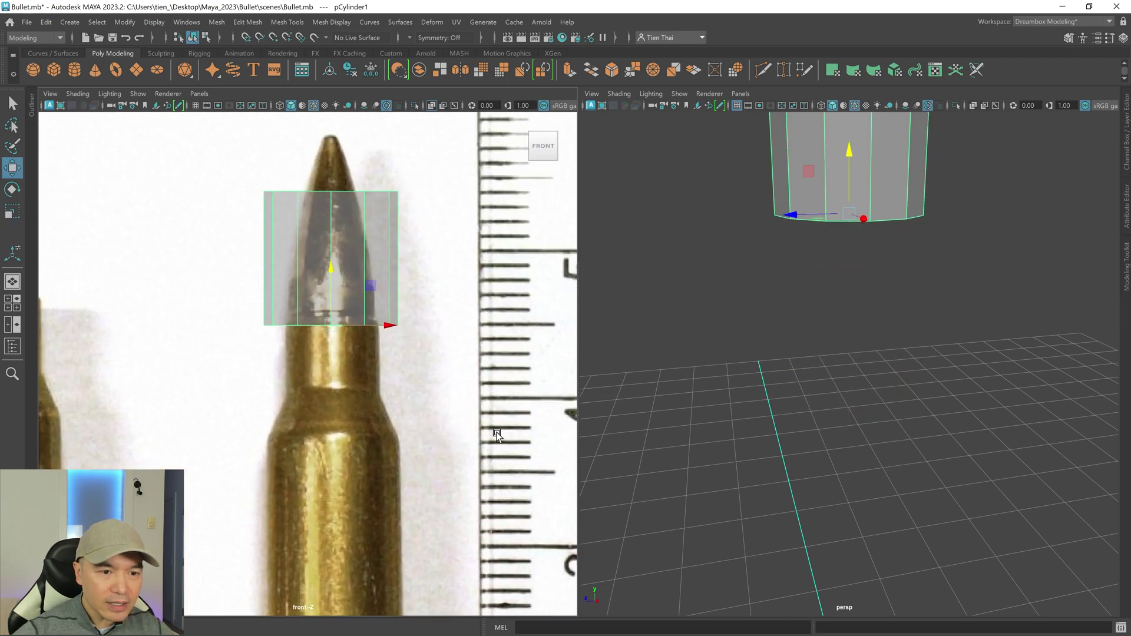
key("r")
left_click_drag(341, 308, 257, 324)
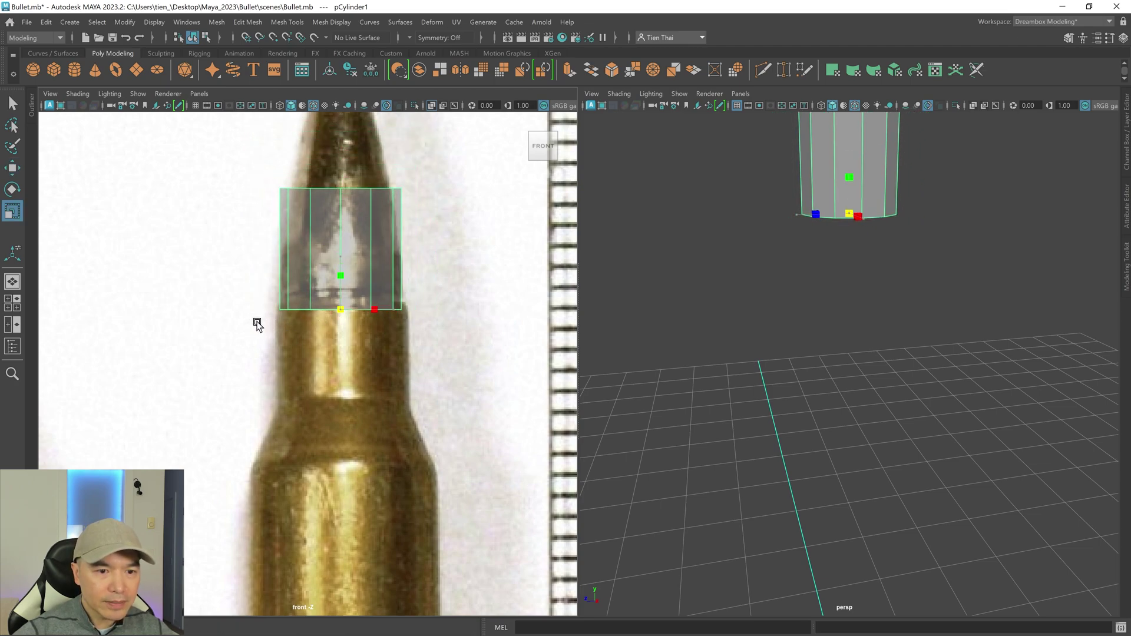
- Fine-tune the cylinder's height and uniform scale so its base meets the case mouth and its sides match the bullet
key("w")
left_click_drag(341, 256, 342, 250)
key("r")
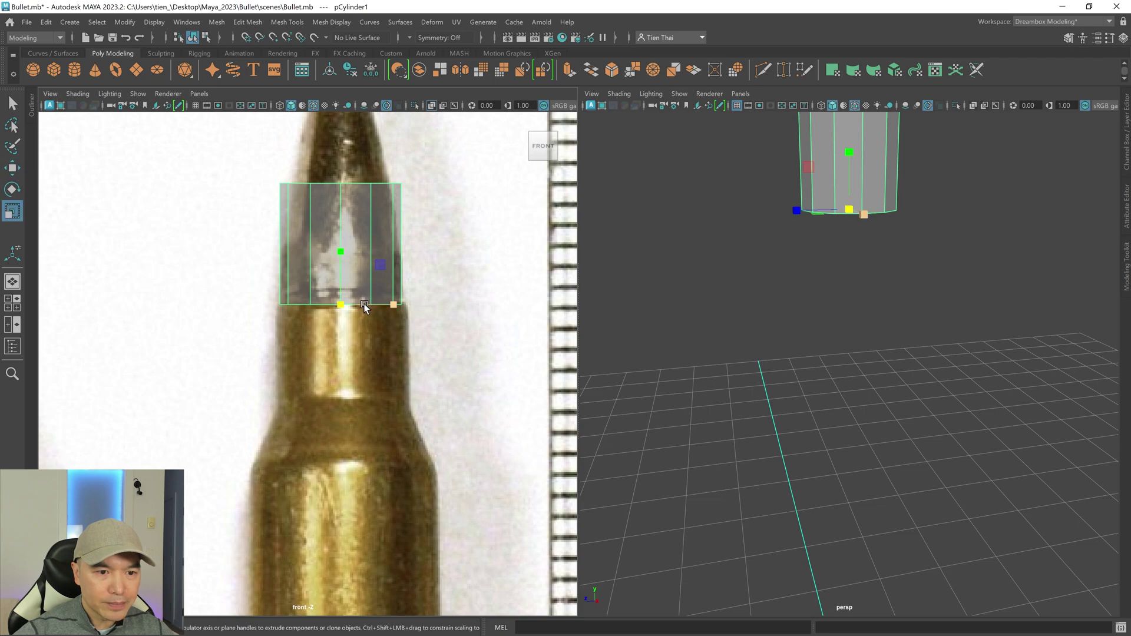
middle_click_drag(451, 289, 464, 354, "alt")
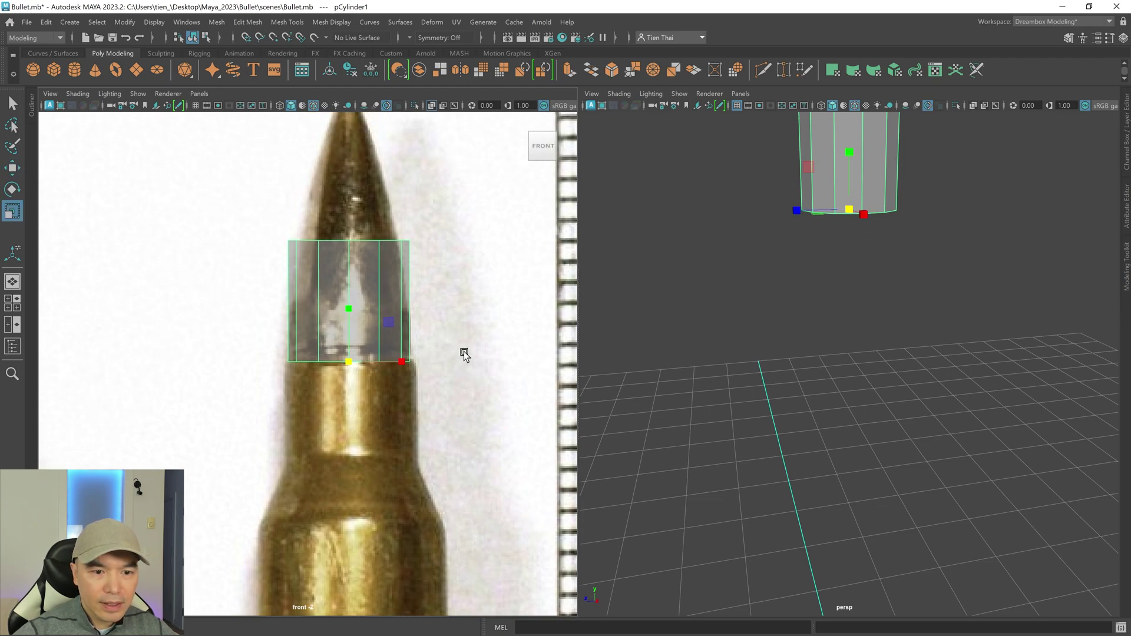
left_click_drag(352, 360, 351, 361)
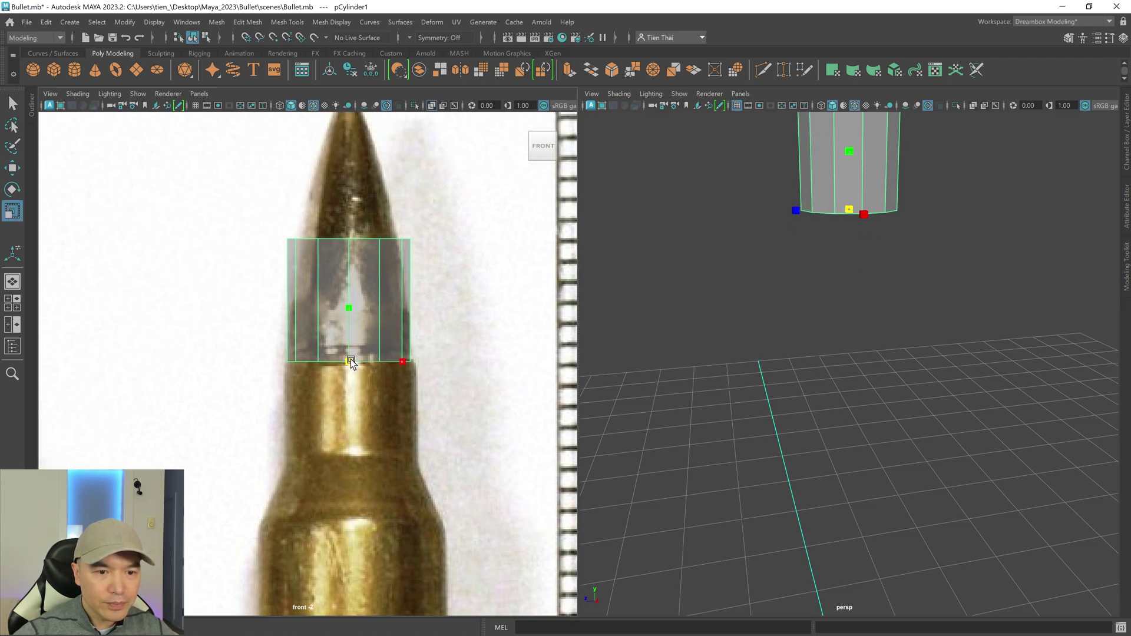
- Select all the cylinder's top cap faces and lower them along Y to shorten it to the lower part of the bullet
scroll(457, 312, "down", 4)
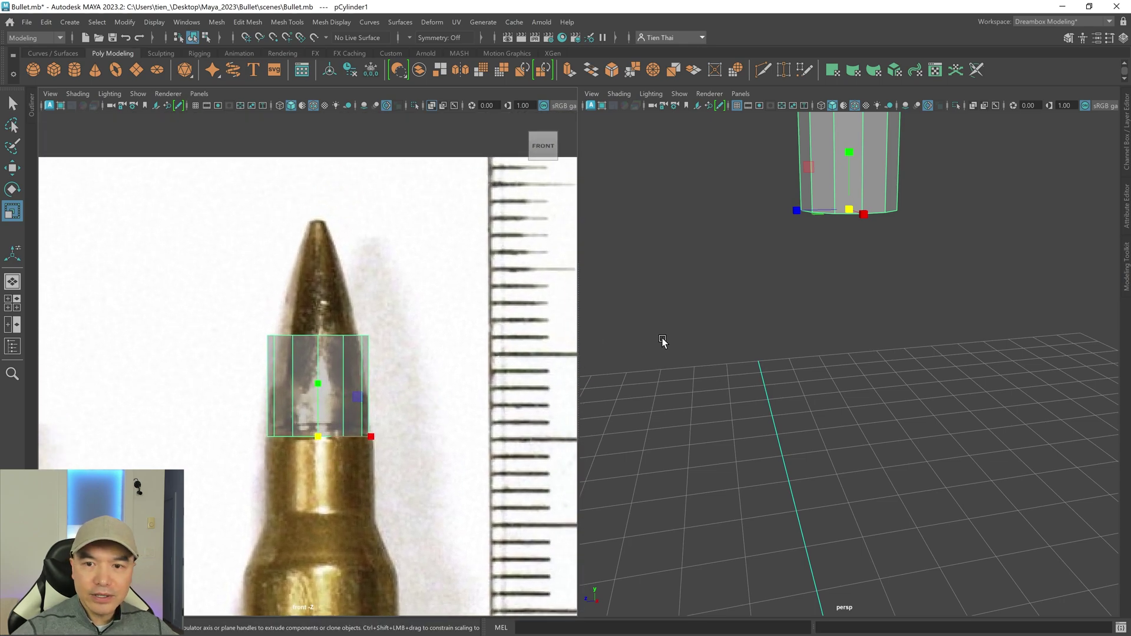
key("f")
scroll(766, 344, "down", 3)
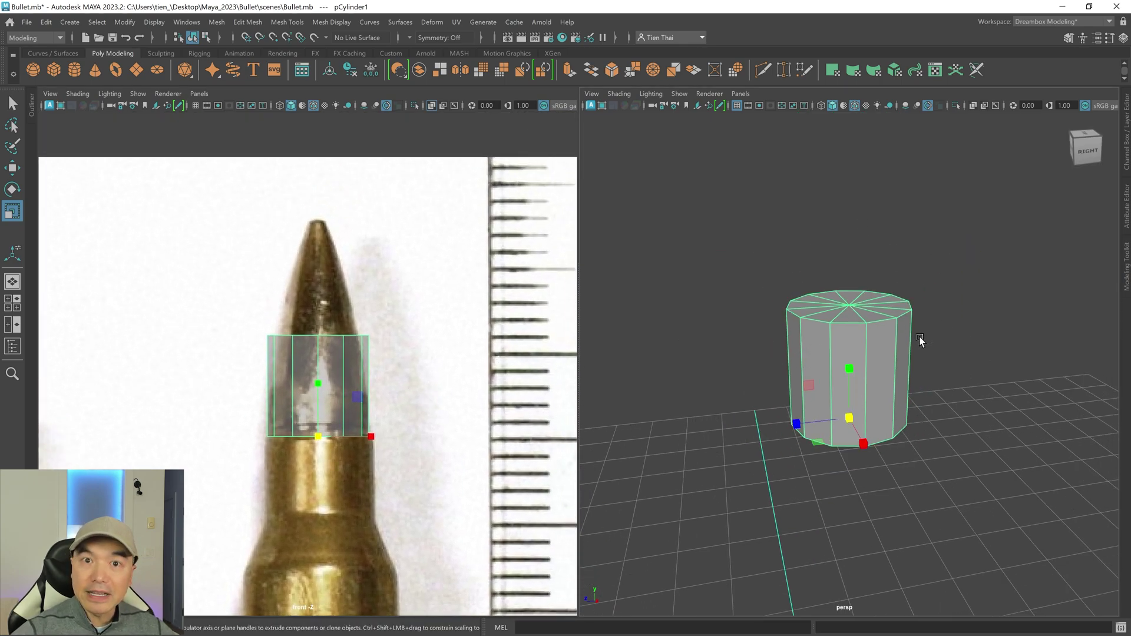
left_click_drag(920, 342, 924, 370, "alt")
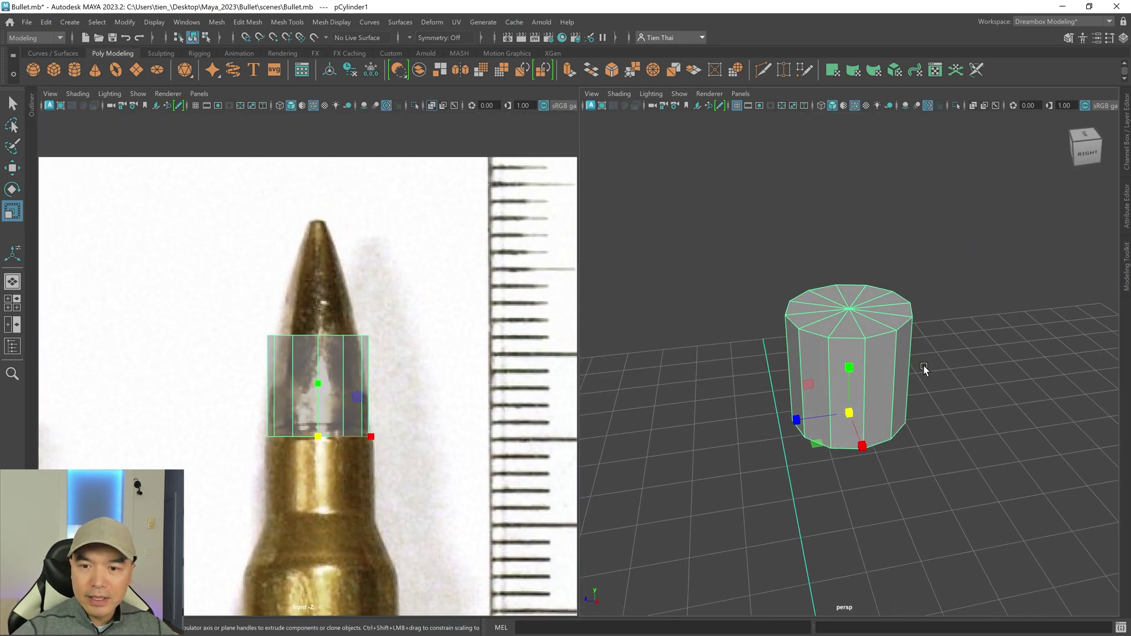
right_click(937, 212)
right_click_drag(937, 219, 941, 244)
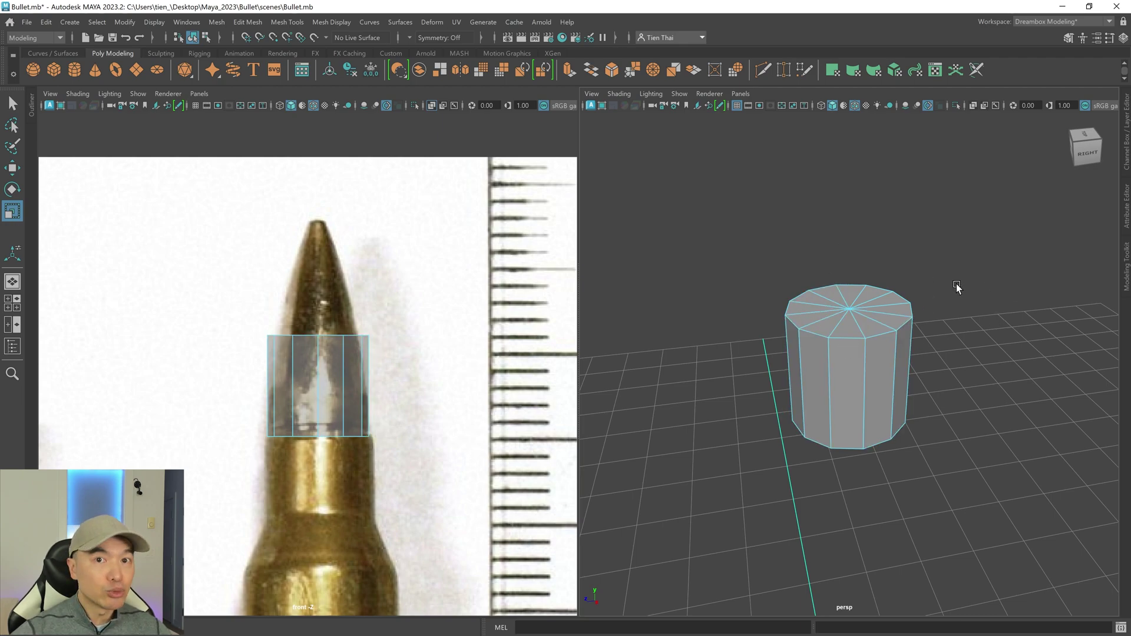
left_click_drag(819, 308, 870, 303)
double_click(871, 304)
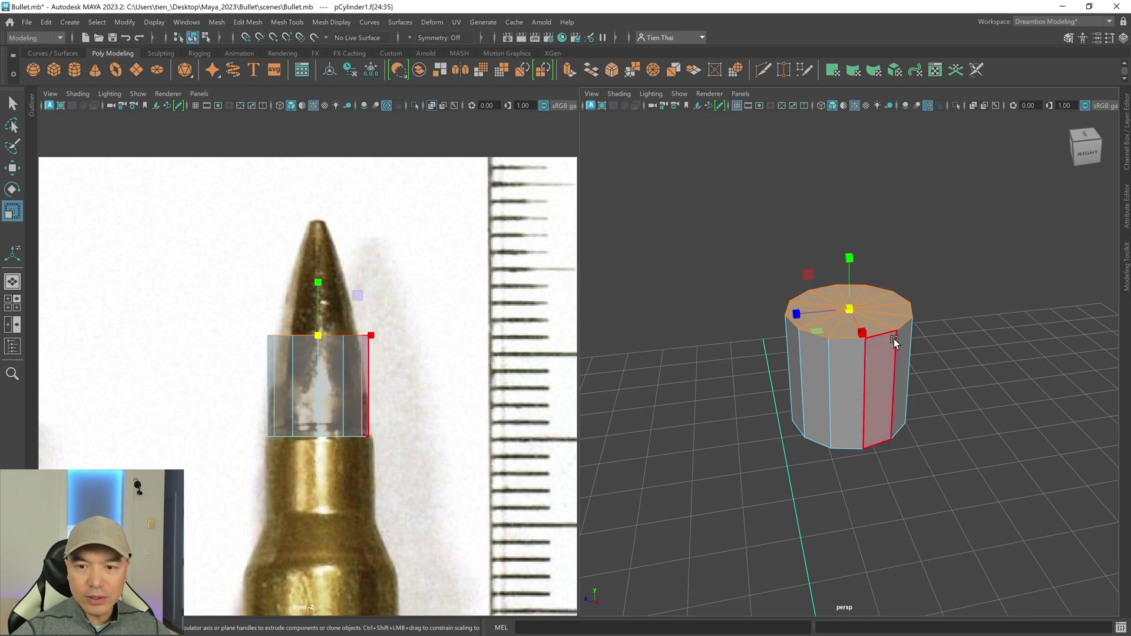
key("w")
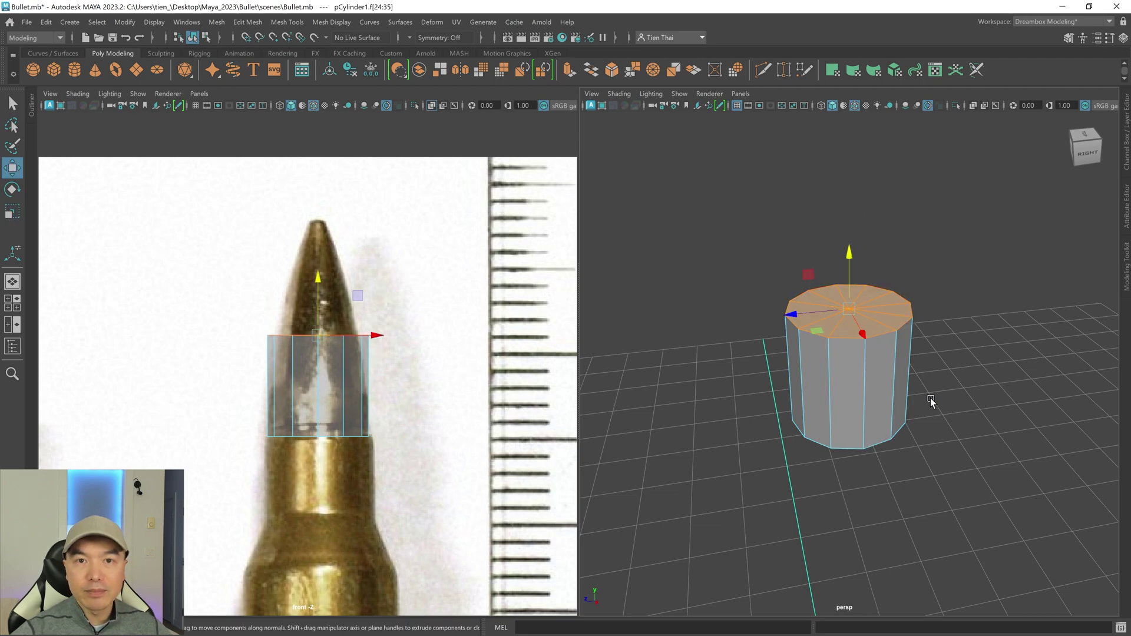
key("4")
left_click_drag(884, 412, 919, 425, "alt")
key("5")
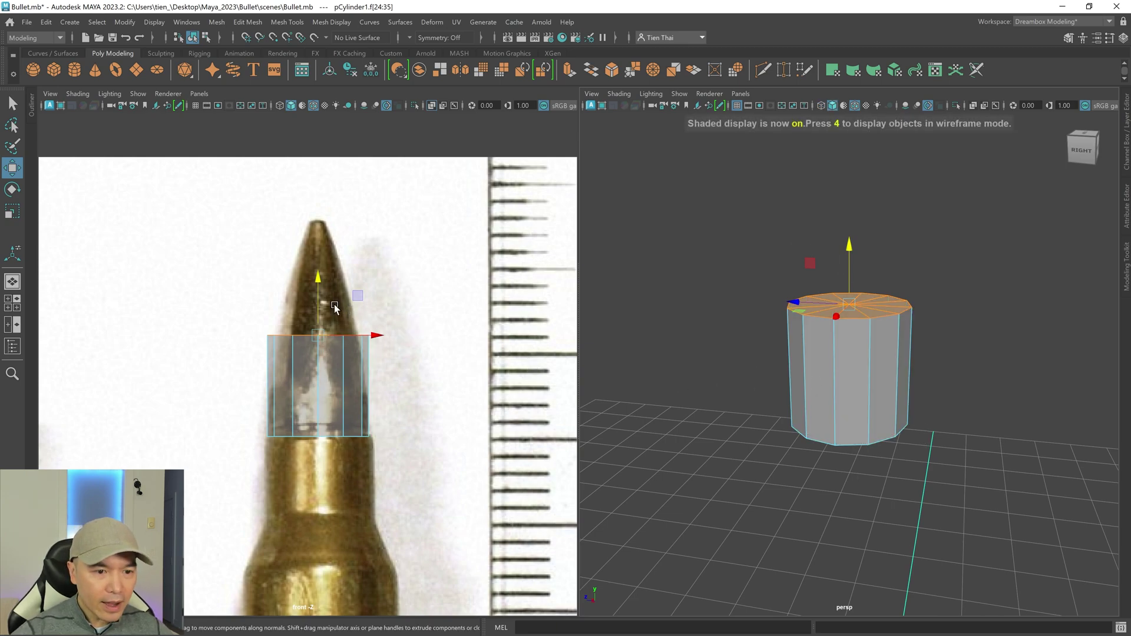
left_click_drag(320, 282, 312, 323)
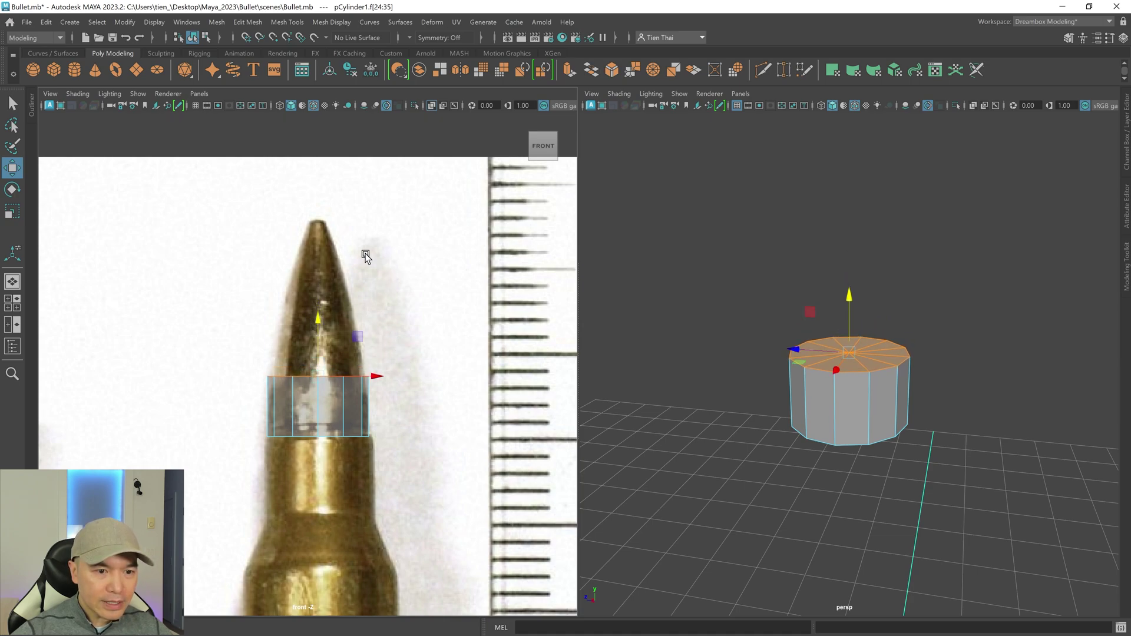
- Scale the cylinder's top cap faces uniformly inward to follow the bullet's taper in the reference photo
key("r")
left_click_drag(318, 377, 309, 379)
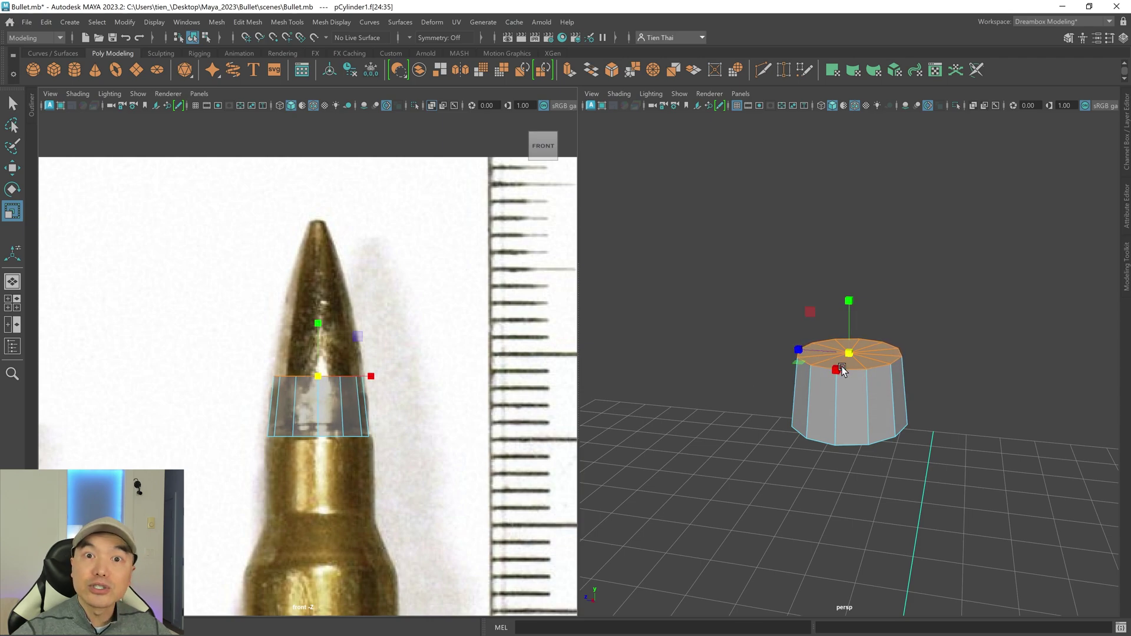
key("w")
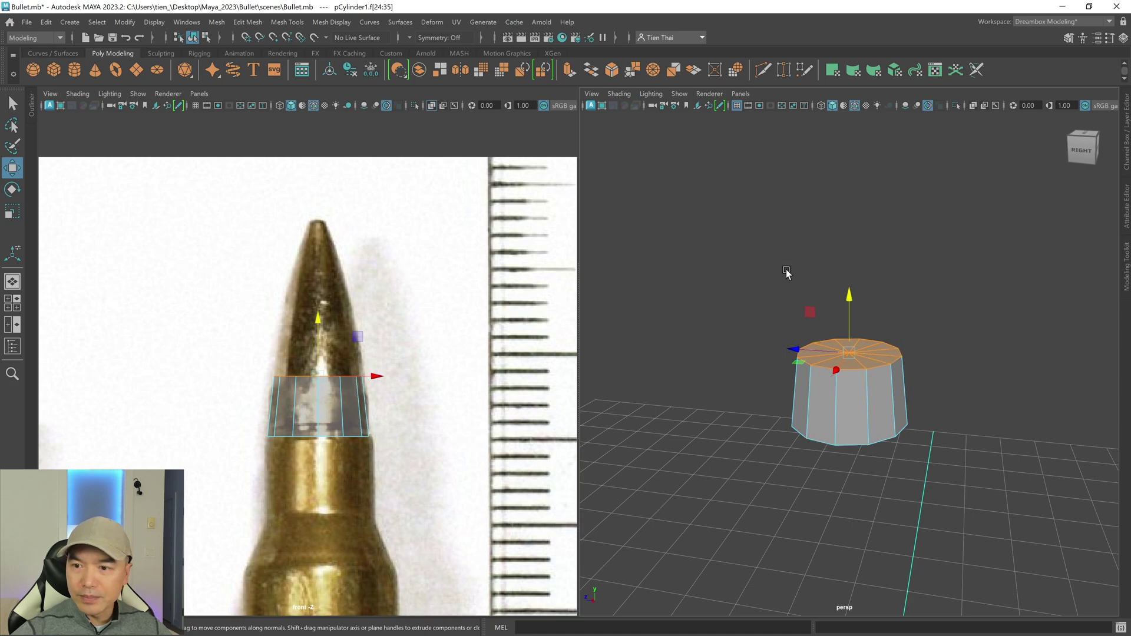
- Extrude the top cap faces upward to about the bullet's mid-height and scale them in to its outline
left_click(1127, 274)
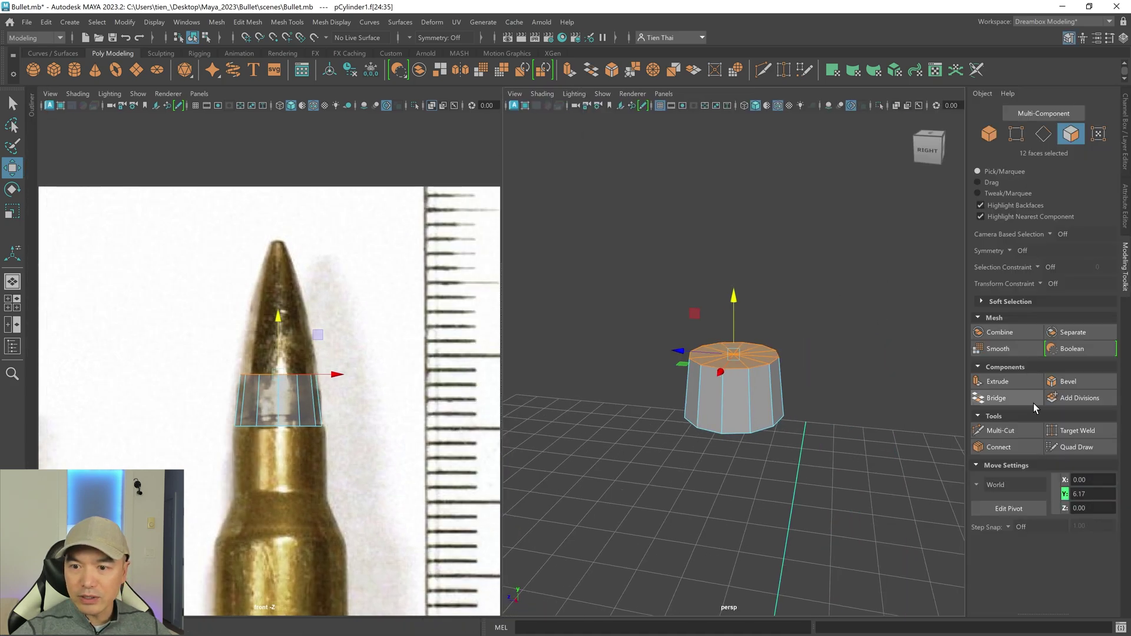
left_click(1126, 254)
right_click_drag(873, 223, 867, 256, "shift")
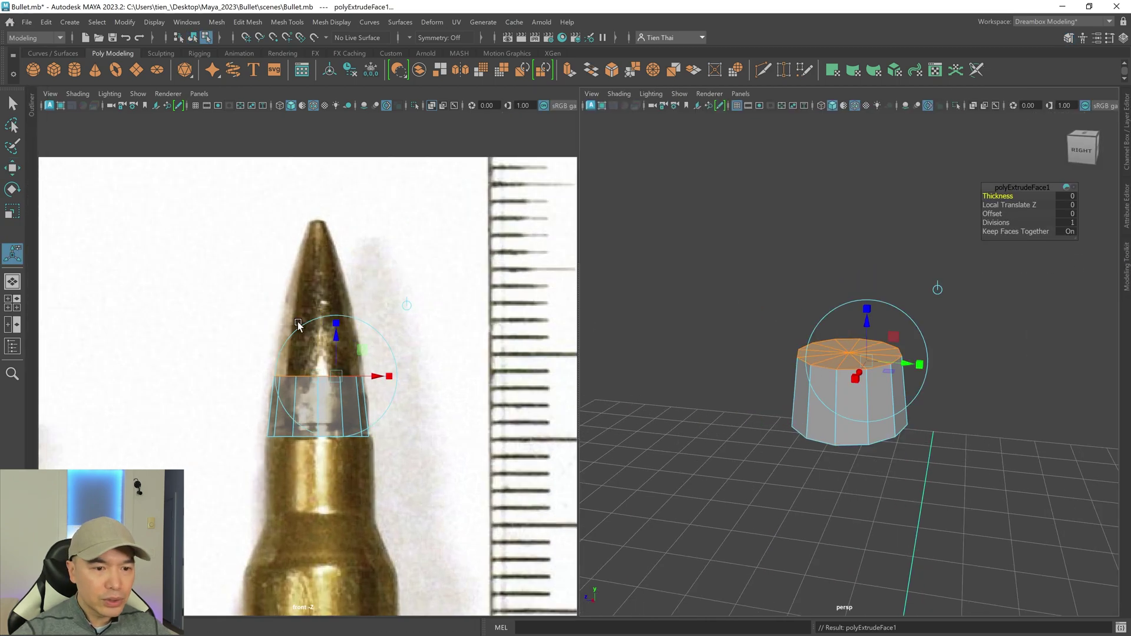
left_click_drag(335, 337, 299, 316)
key("r")
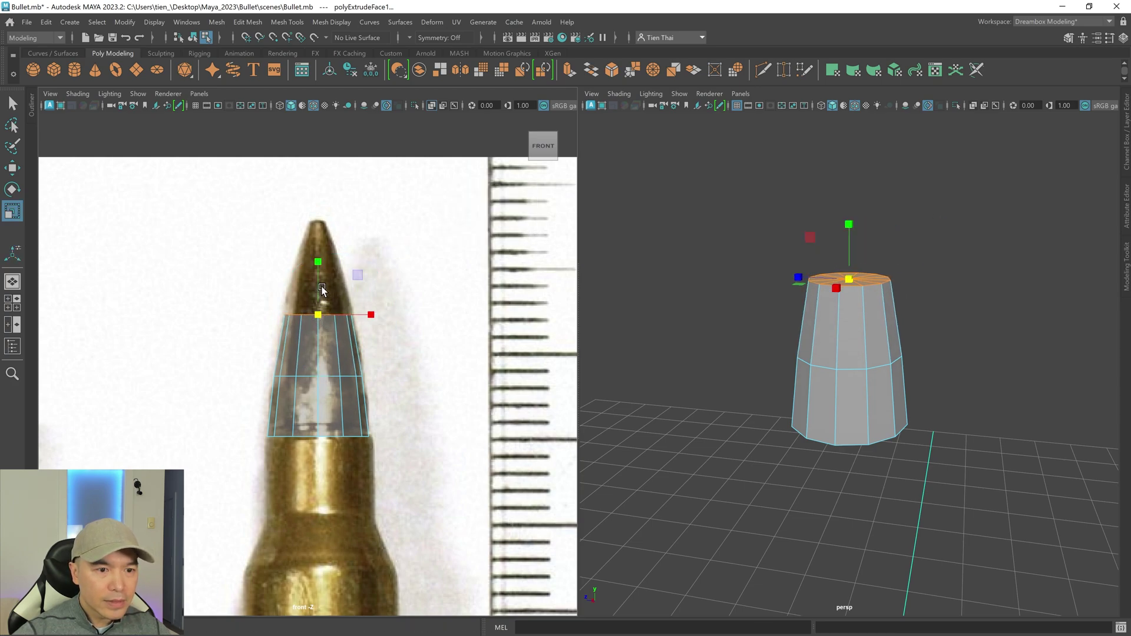
- Extrude the cap faces up again to just below the bullet's nose and narrow them to the photo's outline
key("ctrl+e")
left_click_drag(330, 278, 298, 257)
key("r")
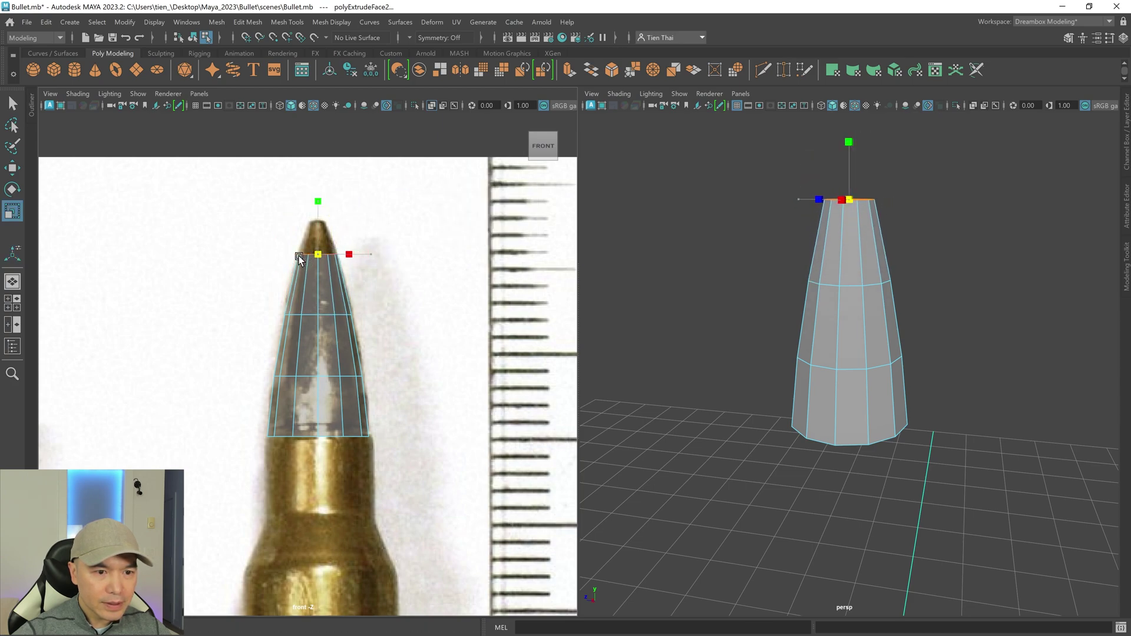
- Extrude the cap faces up to just short of the bullet's tip and scale them inward to match its sides
middle_click_drag(396, 285, 394, 396, "alt")
right_click_drag(395, 397, 664, 424, "alt")
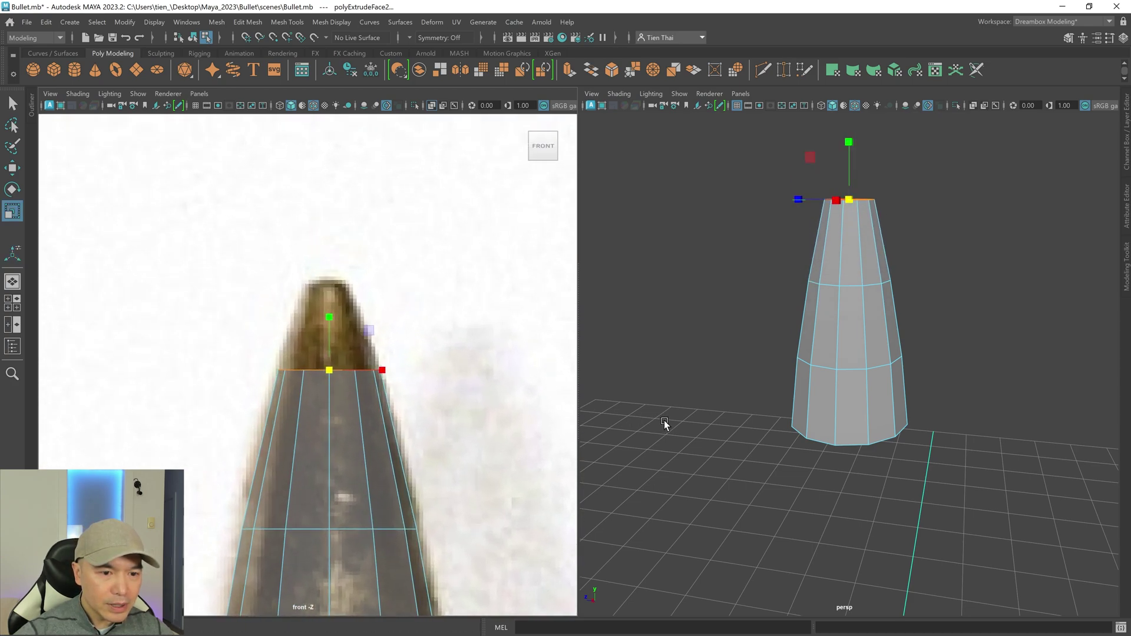
key("ctrl+e")
left_click_drag(346, 330, 346, 259)
key("r")
left_click_drag(329, 297, 291, 302)
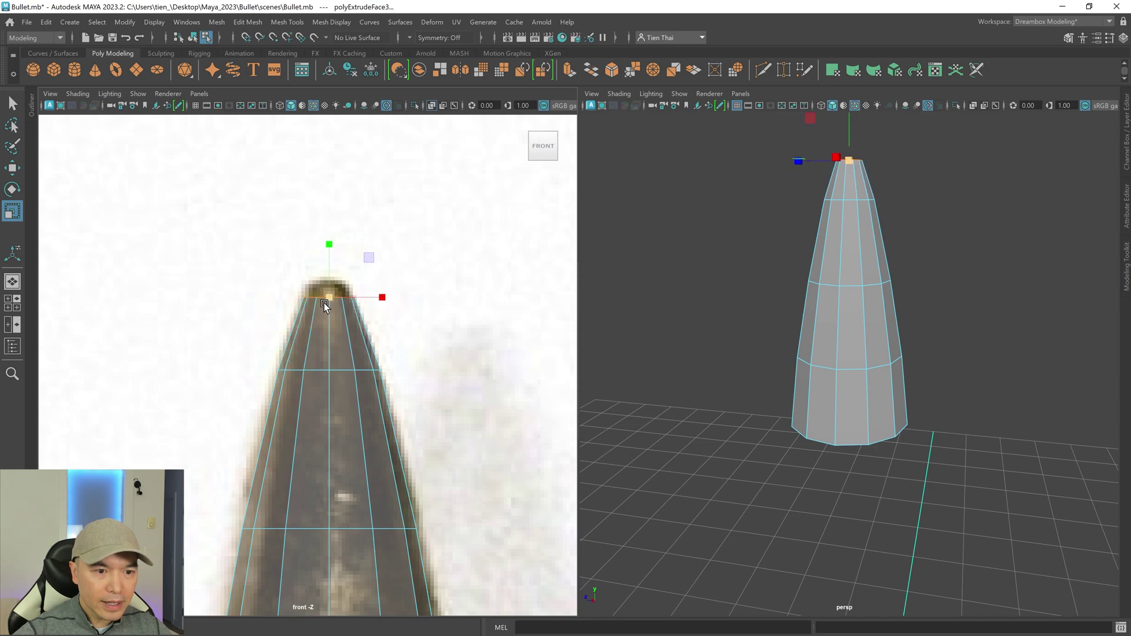
- Extrude a final short section at the tip, scale it slightly inward, and raise its faces to the photo's tip
key("ctrl+e")
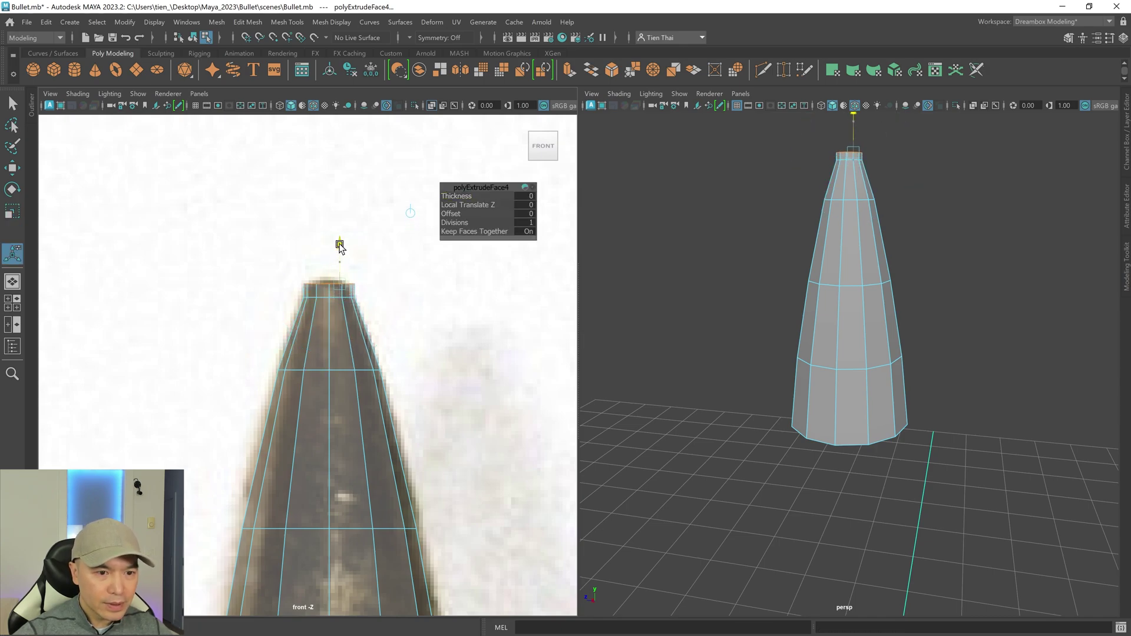
key("r")
left_click_drag(325, 281, 313, 285)
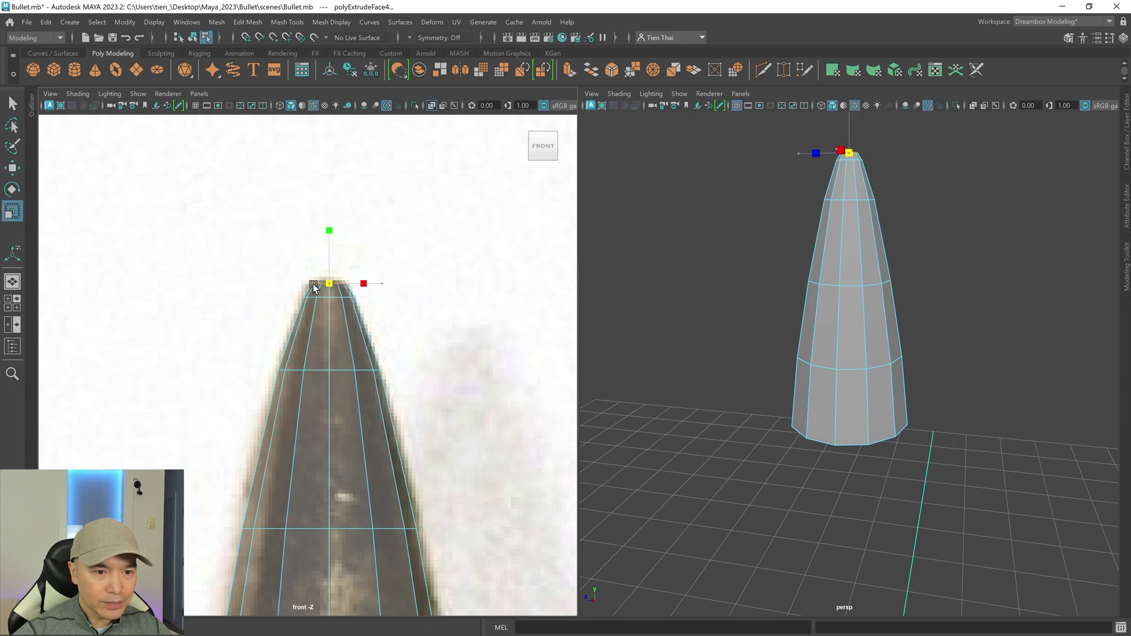
key("w")
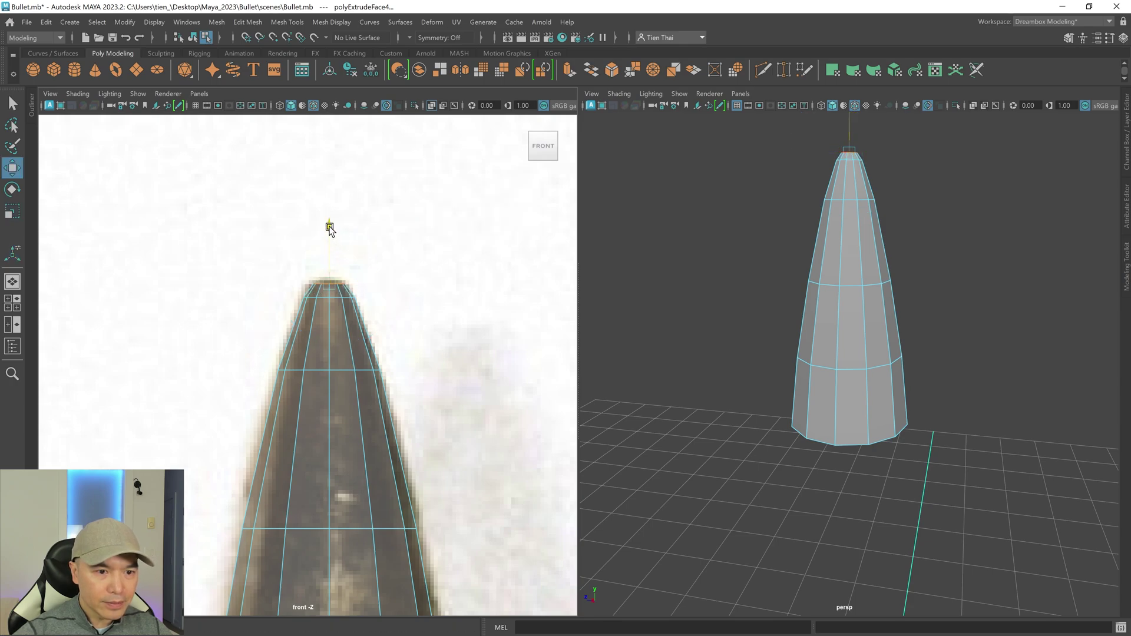
scroll(497, 361, "down", 5)
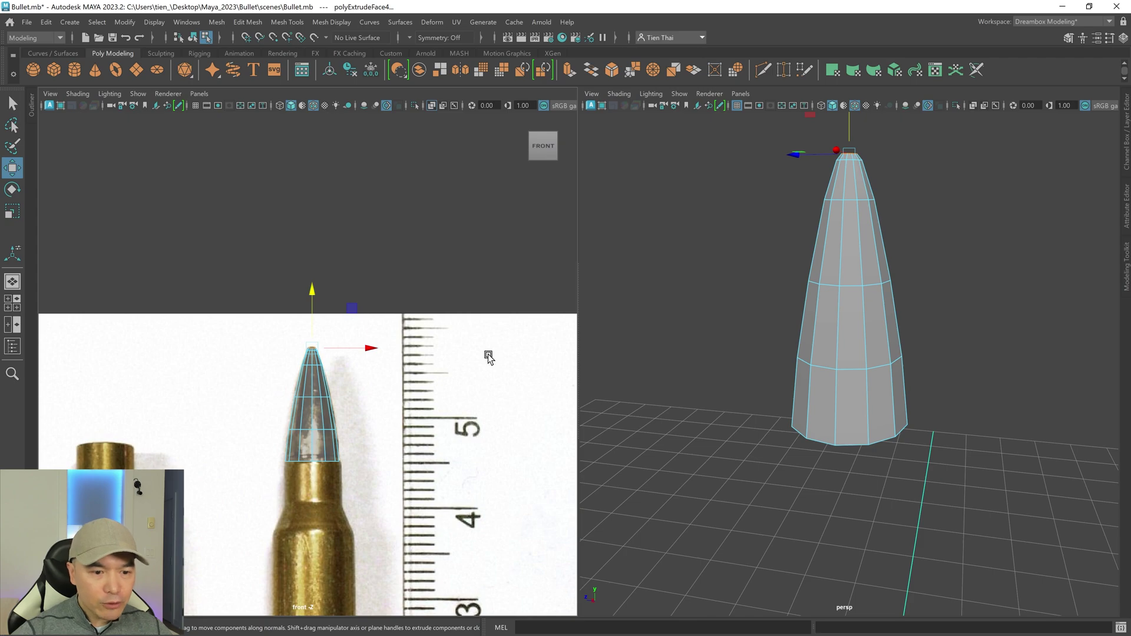
- Preview the bullet smoothed and nudge the tip faces along Y to fit the photo, then return to the unsmoothed display
key("3")
right_click_drag(332, 413, 629, 403, "alt")
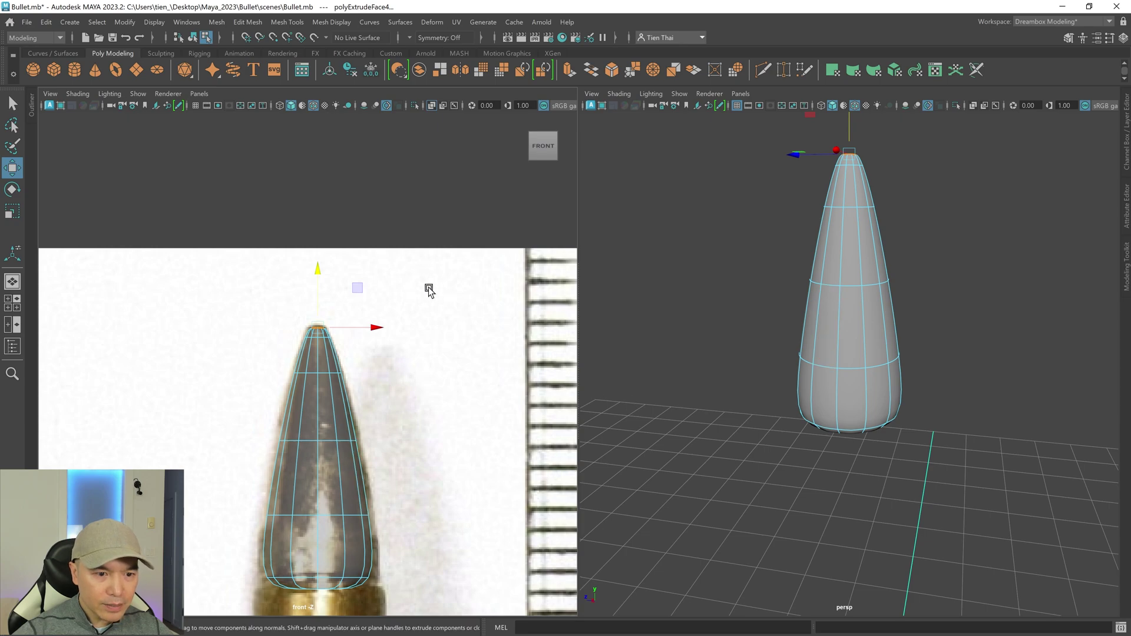
left_click_drag(319, 268, 318, 271)
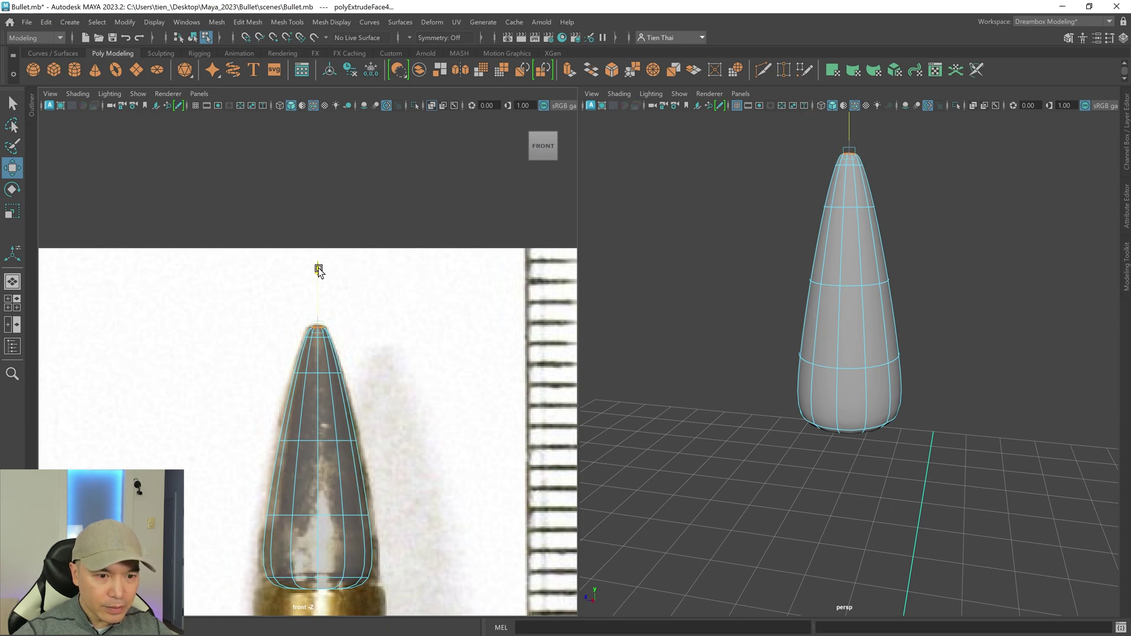
right_click_drag(313, 339, 689, 380, "alt")
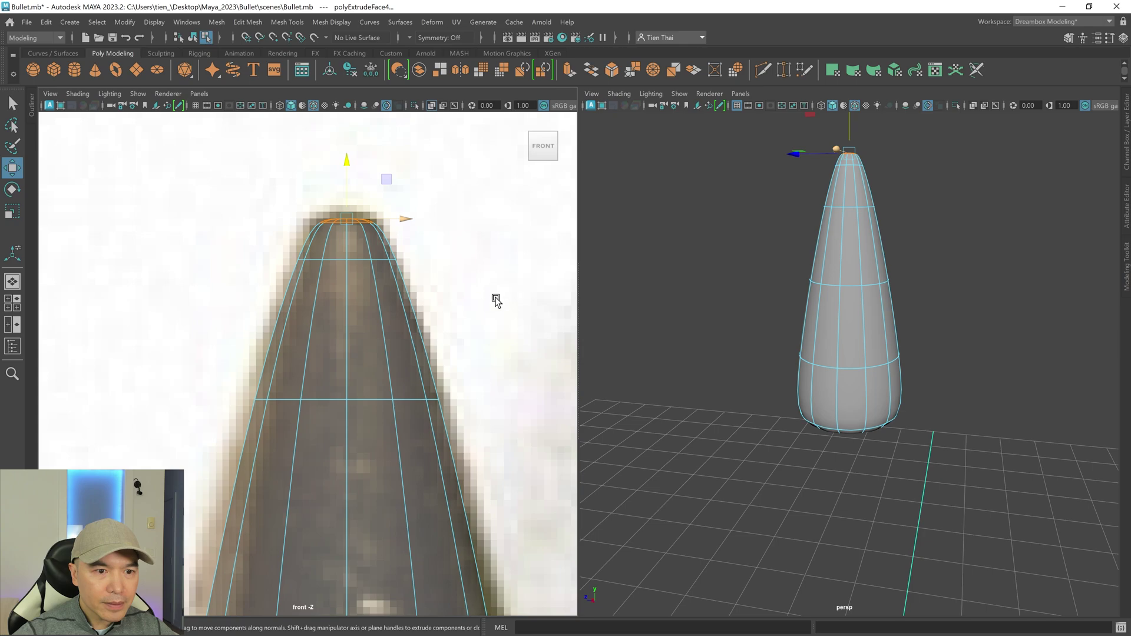
middle_click_drag(497, 295, 477, 350, "alt")
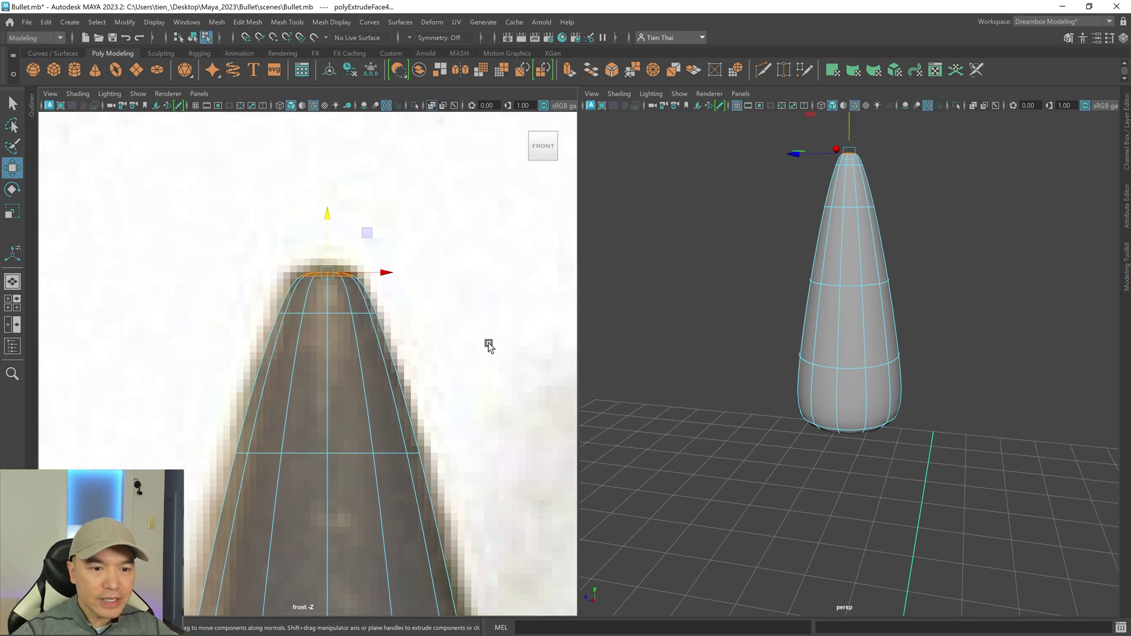
scroll(493, 348, "down", 3)
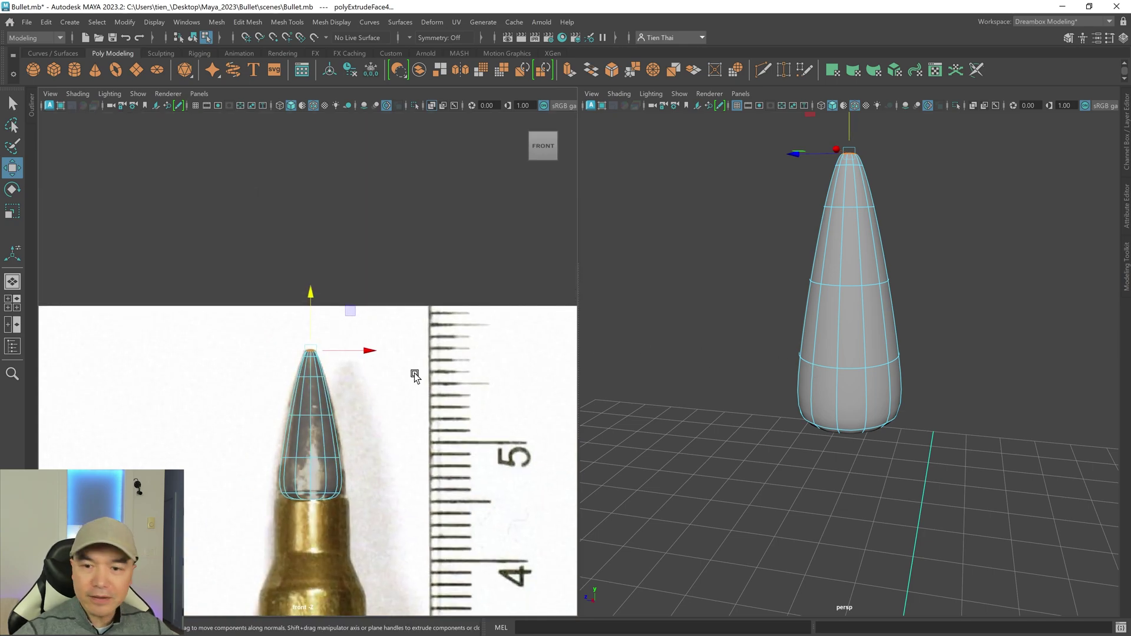
key("1")
- Switch the bullet to object mode and turn its smooth mesh preview on
key("a")
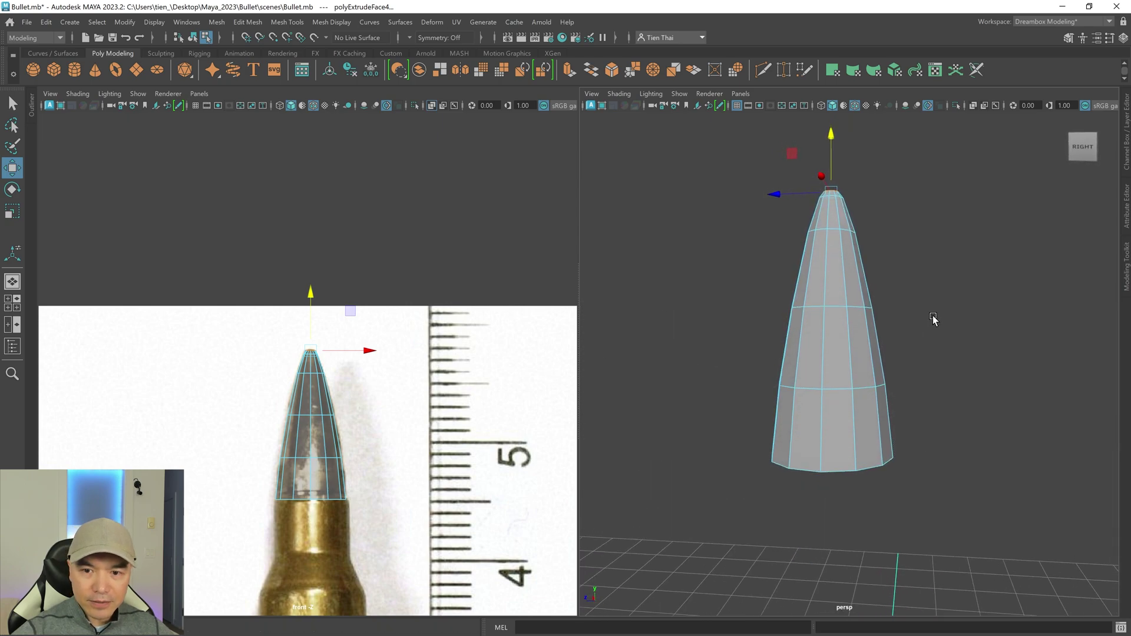
scroll(399, 523, "up", 4)
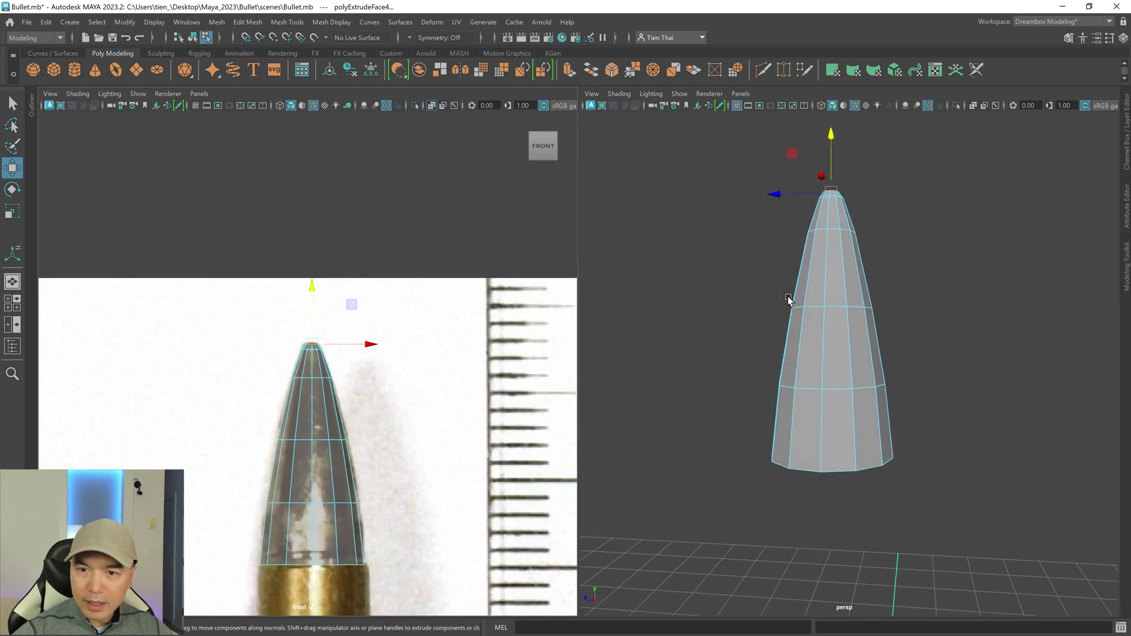
key("space")
left_click_drag(848, 265, 764, 318, "alt")
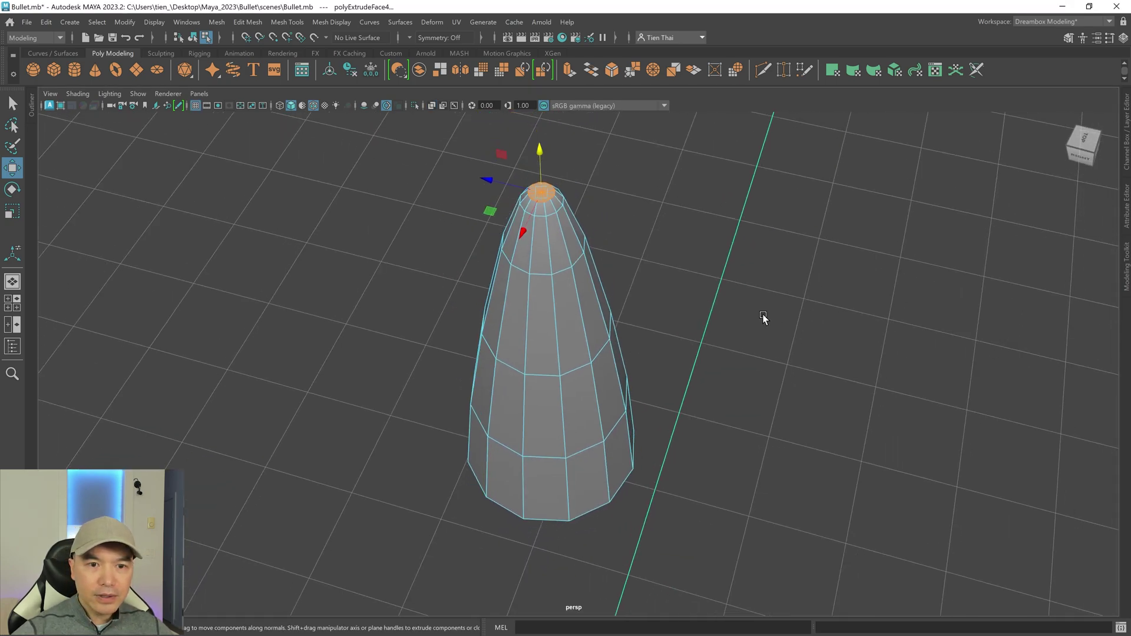
key("q")
right_click_drag(586, 239, 645, 217)
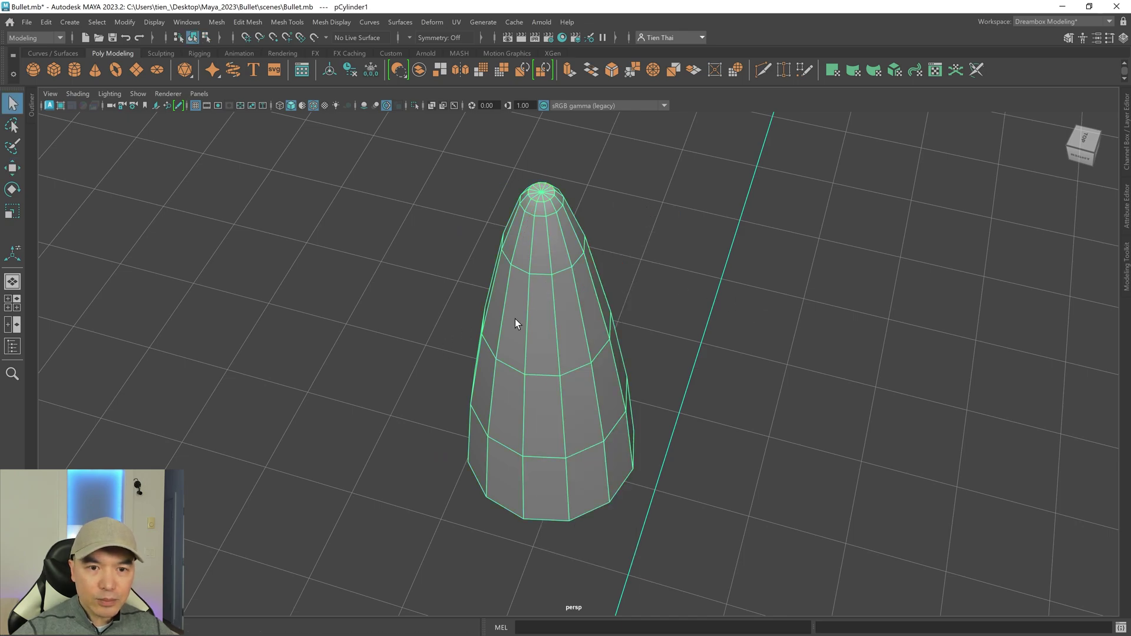
key("3")
left_click_drag(663, 298, 647, 316, "alt")
left_click(668, 299)
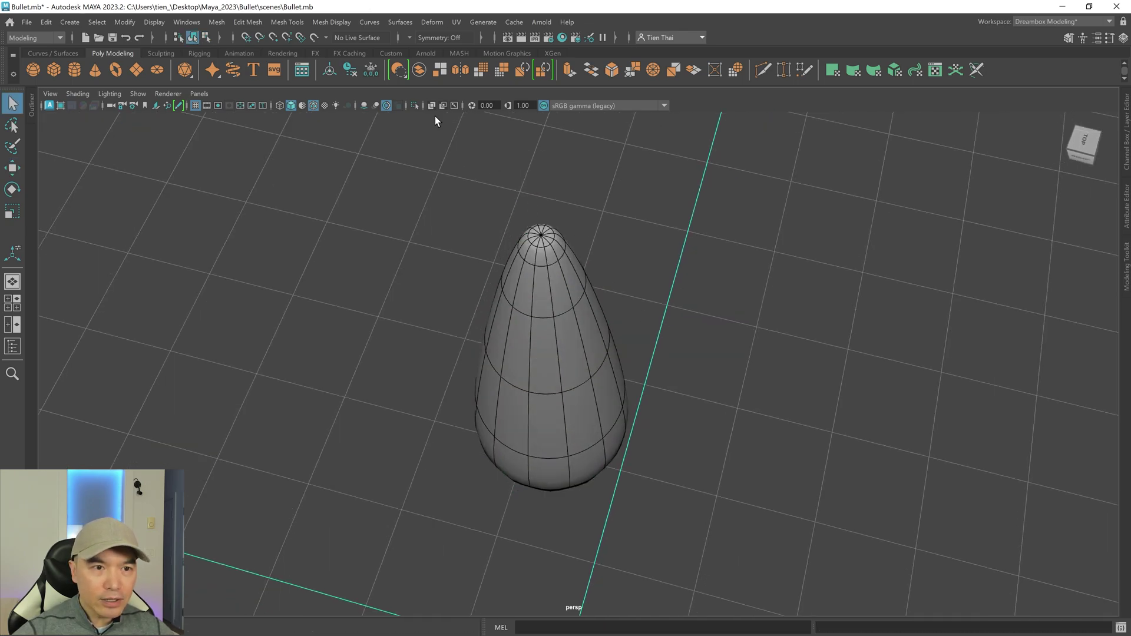
- Turn off the wireframe overlay in the perspective view and check the smoothed tip in the perspective and front views
left_click(337, 106)
right_click_drag(531, 306, 858, 383, "alt")
left_click_drag(858, 384, 751, 379, "alt")
left_click(613, 271)
key("space")
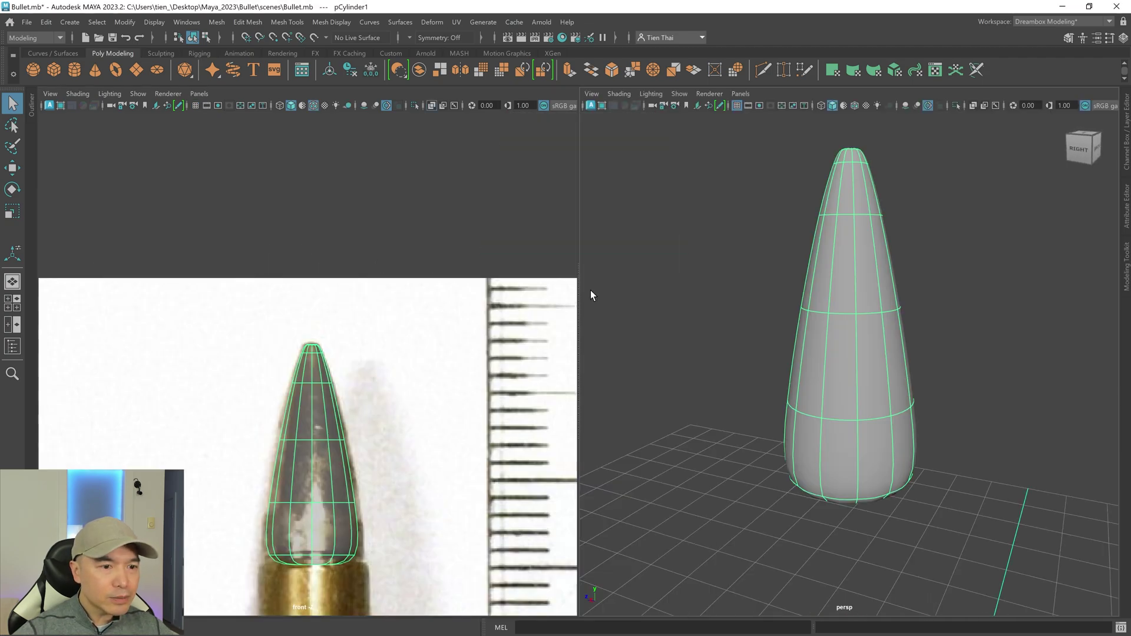
scroll(288, 353, "up", 4)
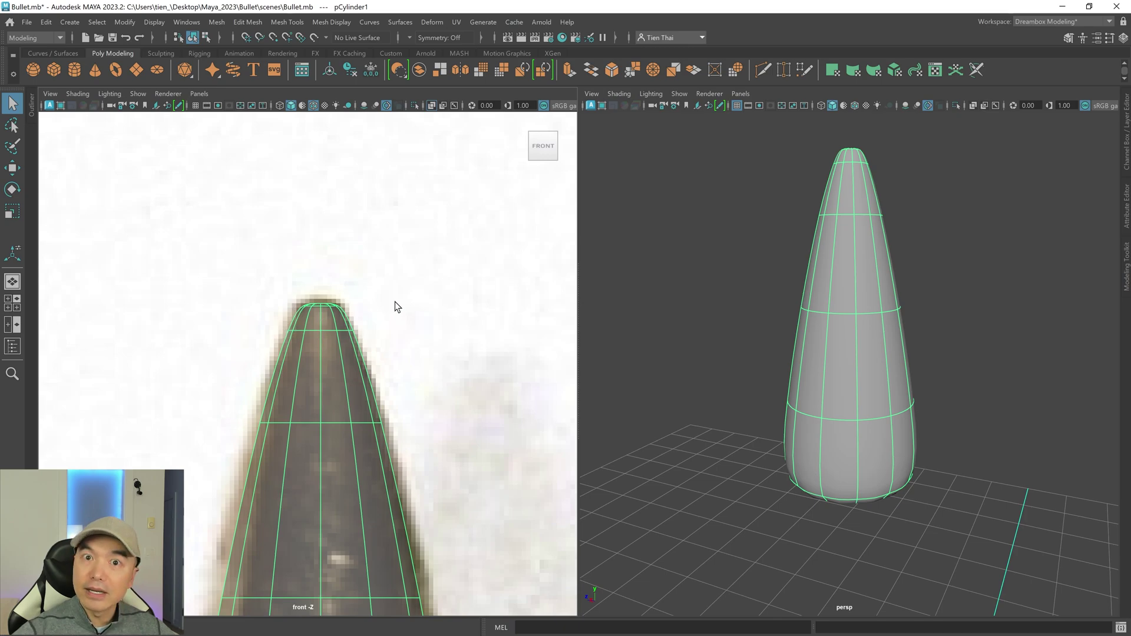
key("space")
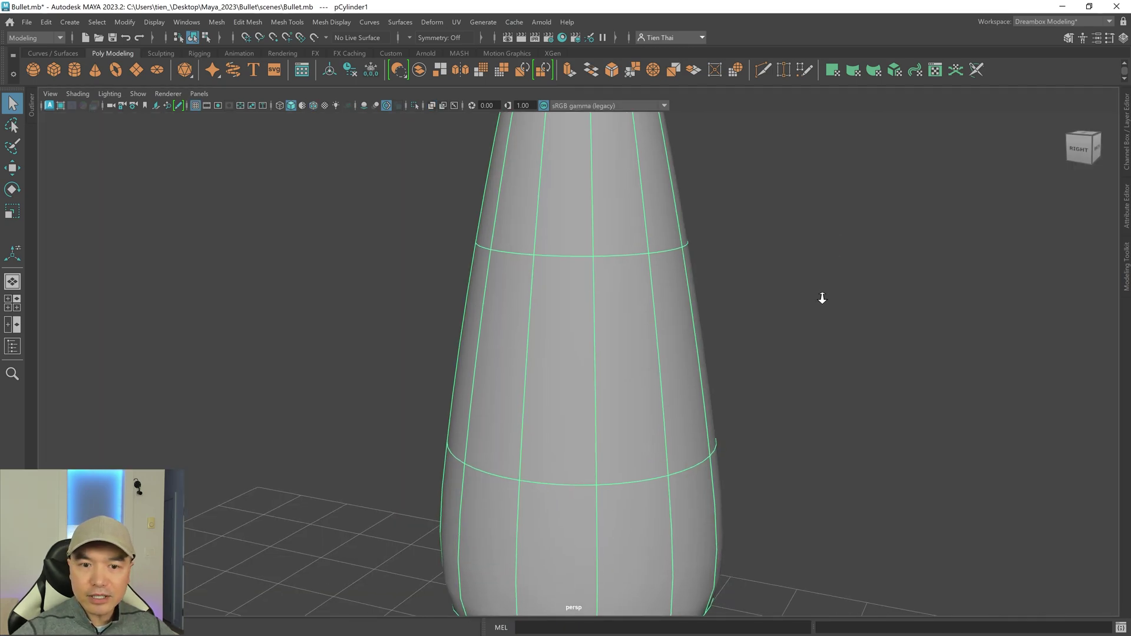
scroll(521, 275, "down", 3)
left_click_drag(808, 248, 777, 278, "alt")
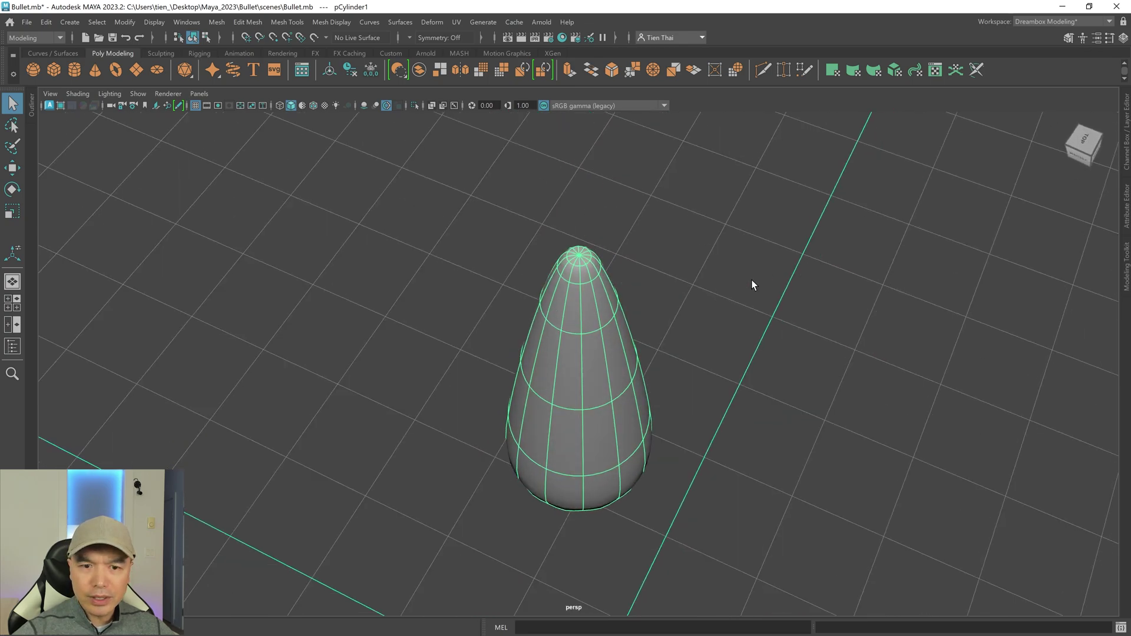
- Assign a new Blinn material to the bullet and hide the grid in the perspective view
right_click_drag(751, 218, 746, 512)
left_click(889, 240)
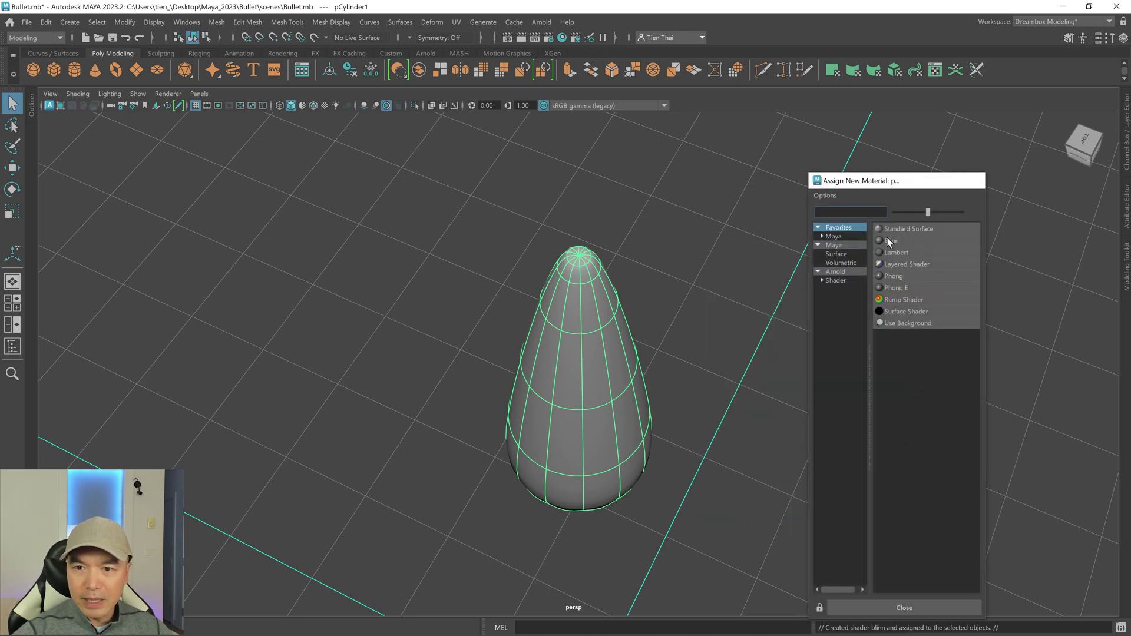
left_click(196, 106)
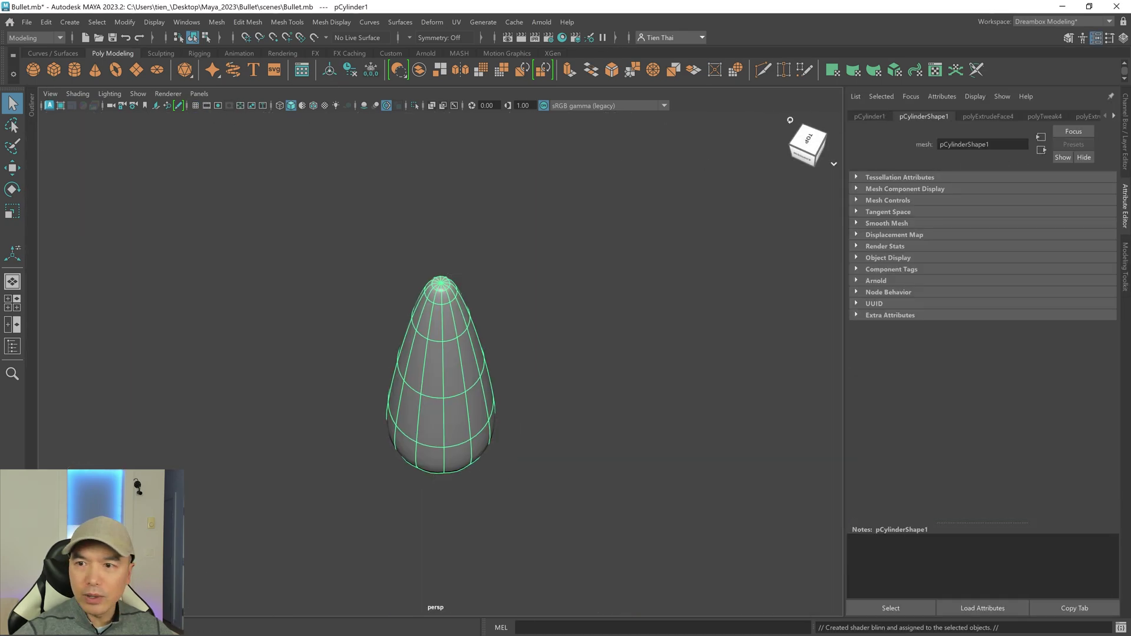
left_click(1124, 206)
- Examine how the Blinn highlight falls around the bullet's tip
left_click_drag(699, 336, 698, 327, "alt")
left_click(701, 323)
right_click_drag(698, 327, 815, 375, "alt")
middle_click_drag(815, 374, 775, 406, "alt")
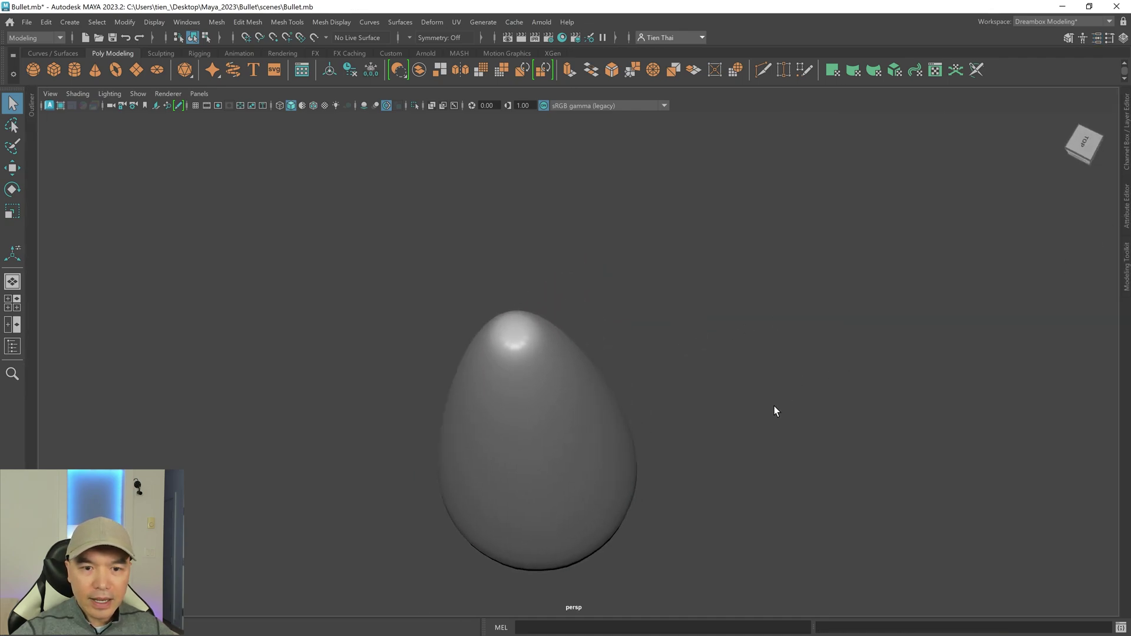
right_click_drag(775, 406, 965, 437, "alt")
left_click(493, 327)
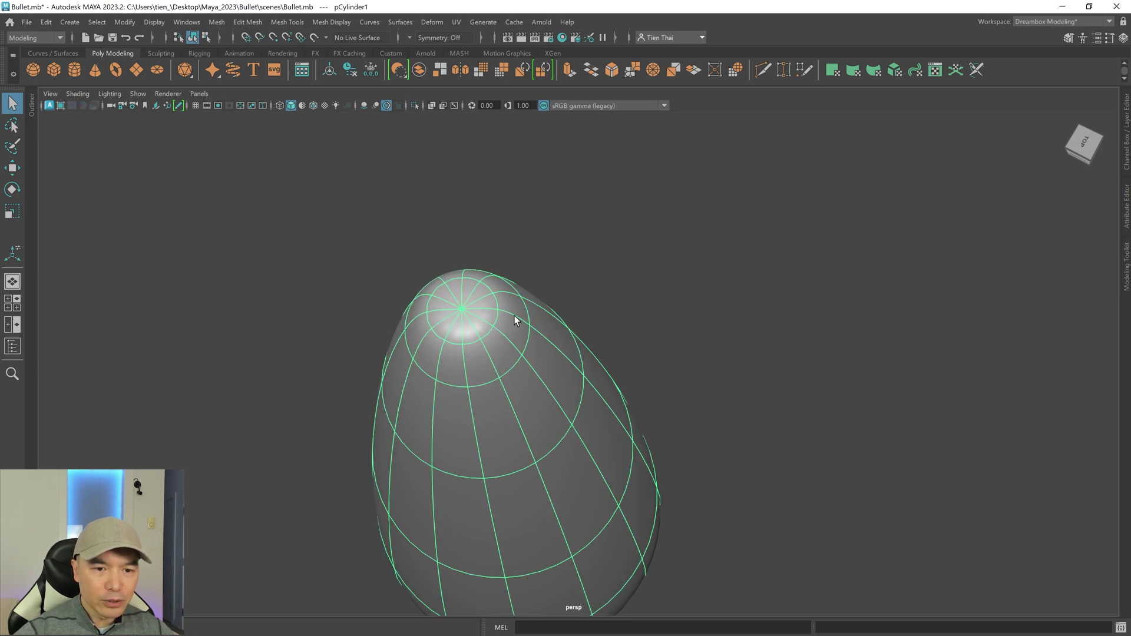
- Raise the ring of vertices just below the tip cap along Y to tighten the rounding of the tip
key("space")
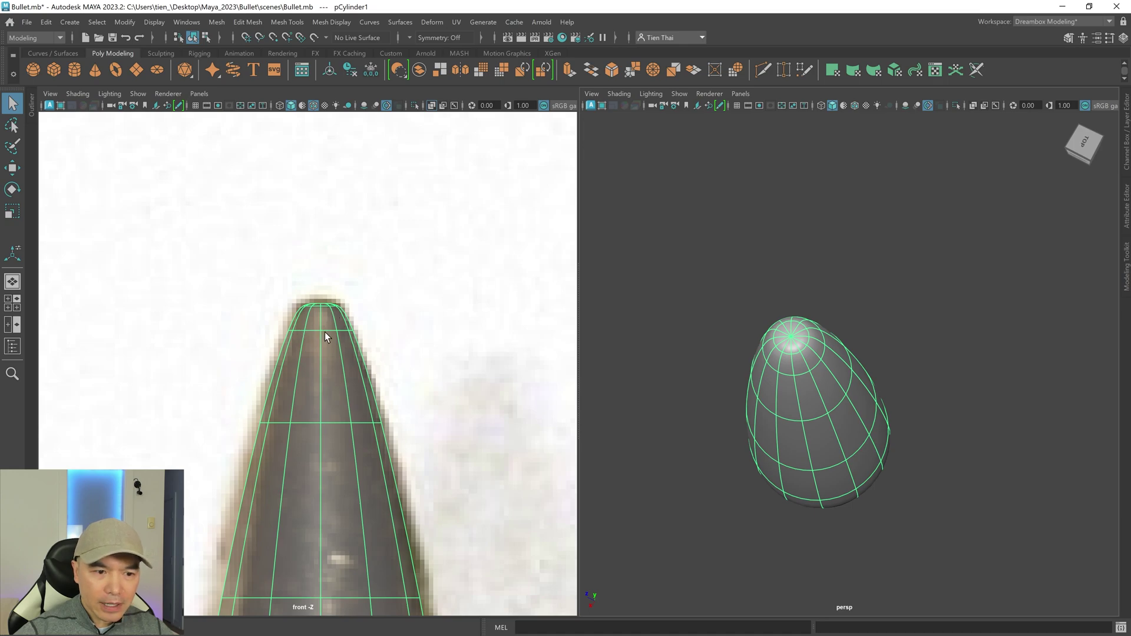
right_click_drag(427, 271, 257, 330)
left_click_drag(258, 329, 373, 324)
key("w")
left_click_drag(320, 266, 321, 254)
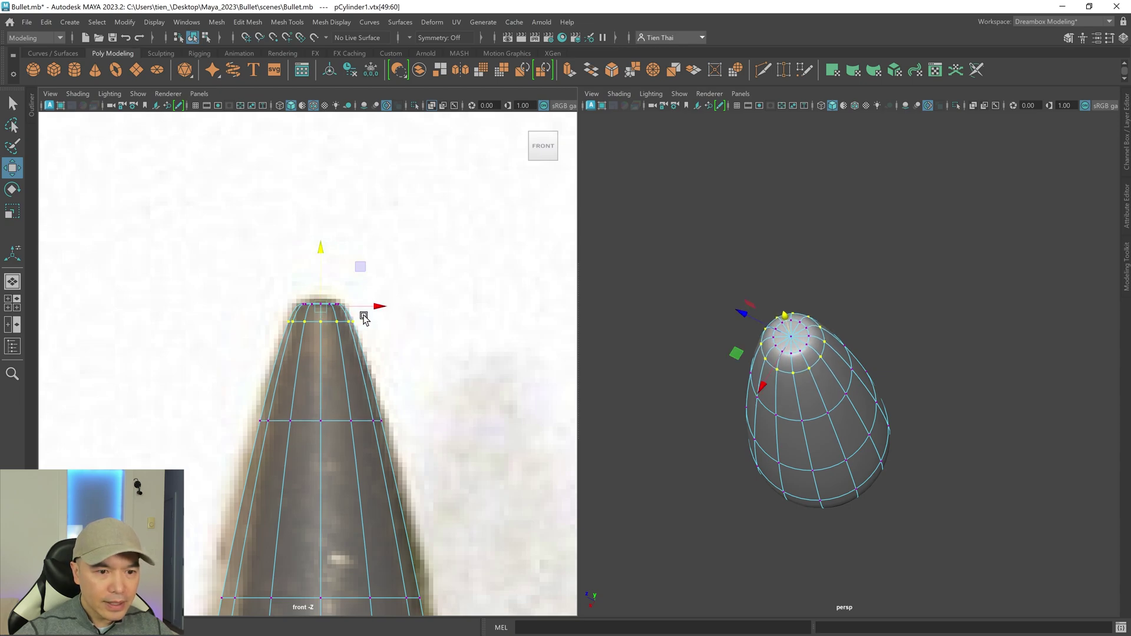
key("r")
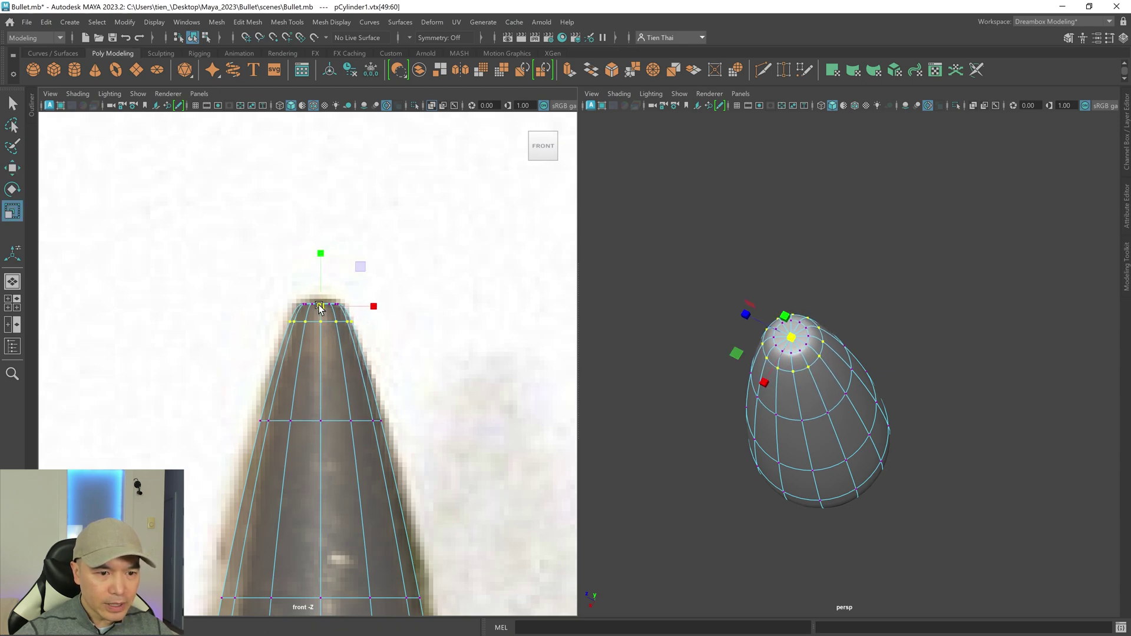
- Inspect the adjusted tip's shading from above with the bullet in object mode and deselected
right_click_drag(824, 268, 883, 222)
left_click_drag(807, 333, 977, 348, "alt")
left_click(894, 303)
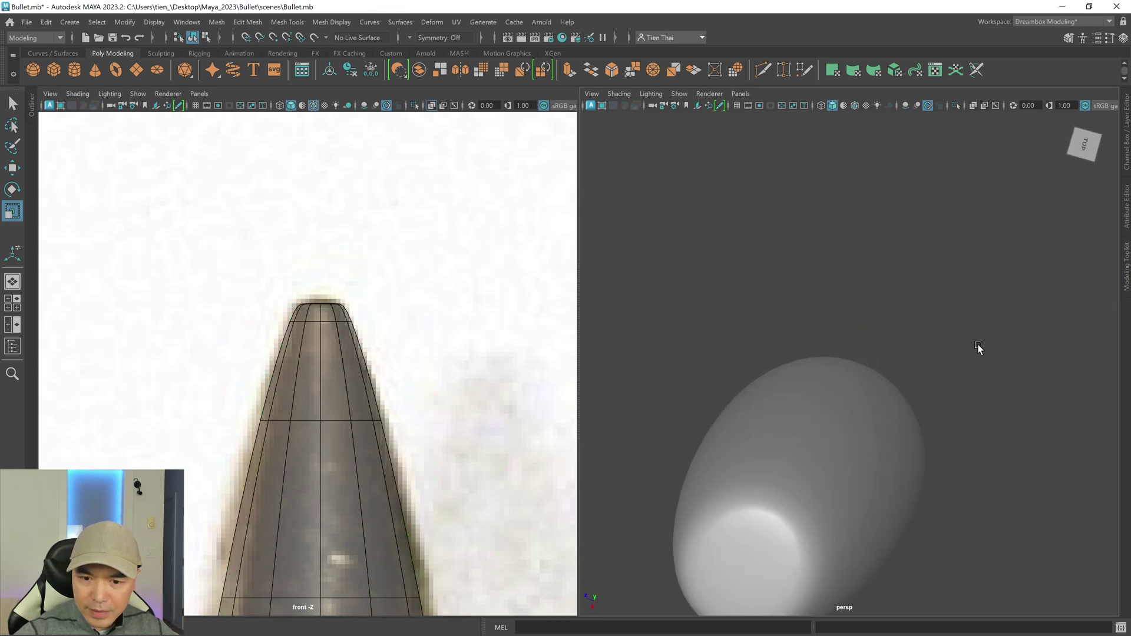
key("space")
left_click_drag(644, 380, 556, 362, "alt")
left_click_drag(615, 383, 632, 461, "alt")
left_click(634, 456)
- Raise the centre vertex of the bullet's tip cap slightly along Y so the cap is domed
right_click_drag(766, 280, 708, 282)
key("w")
key("q")
left_click(583, 436)
key("w")
key("space")
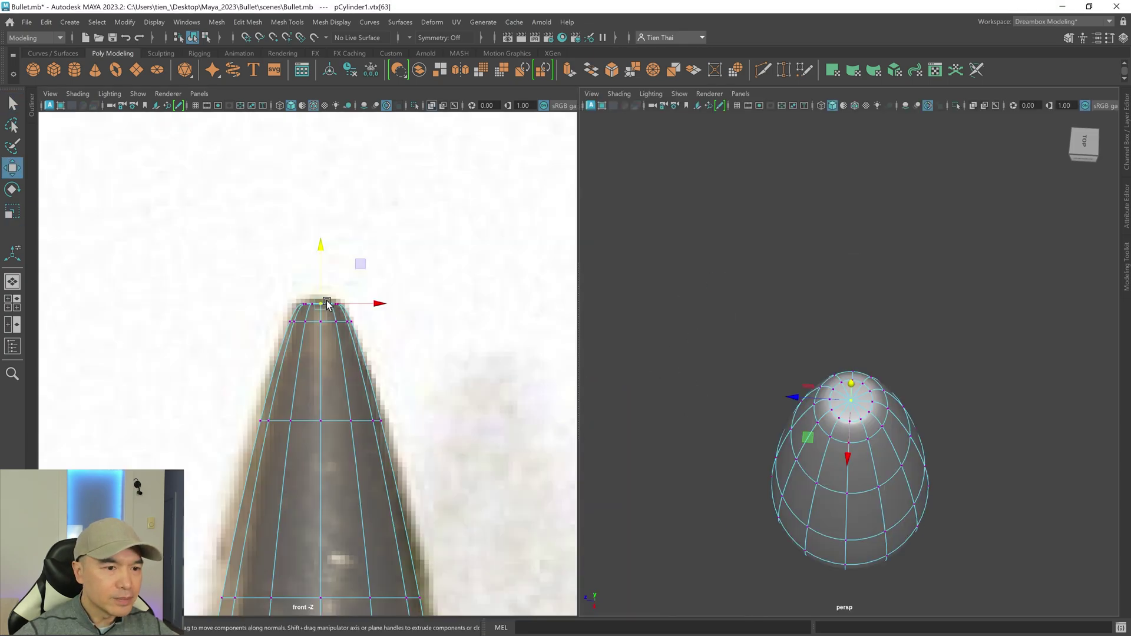
left_click(320, 242)
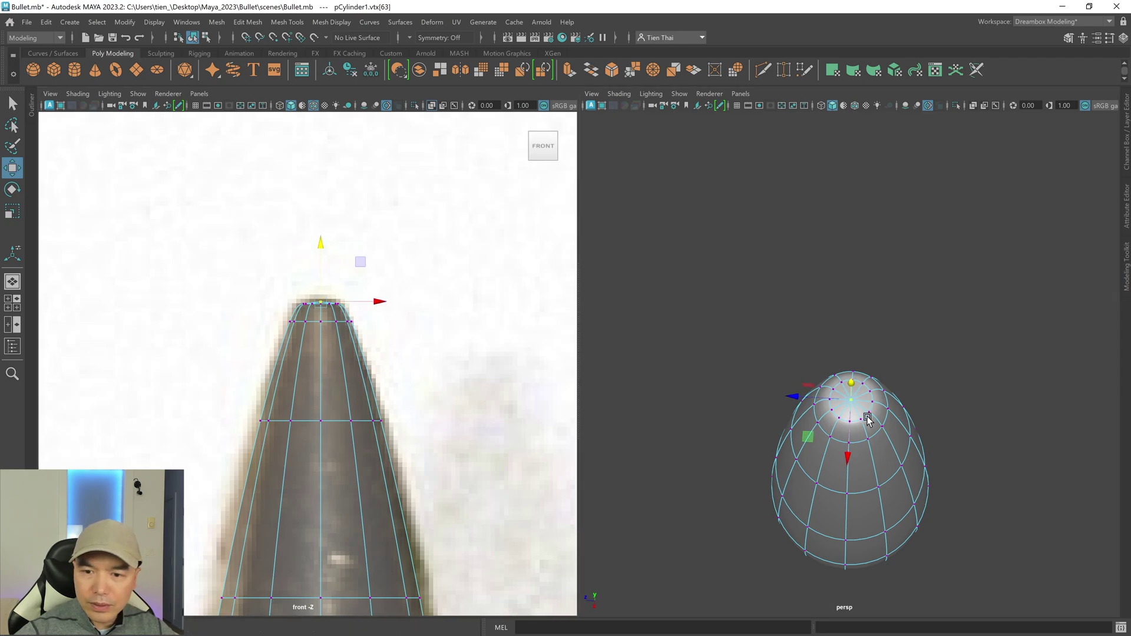
- Inspect the domed tip's smoothed shading in the enlarged perspective view with the bullet in object mode and deselected
scroll(962, 400, "up", 3)
right_click_drag(918, 308, 1008, 288)
left_click(1007, 326)
scroll(974, 358, "down", 3)
left_click_drag(975, 359, 972, 359, "alt")
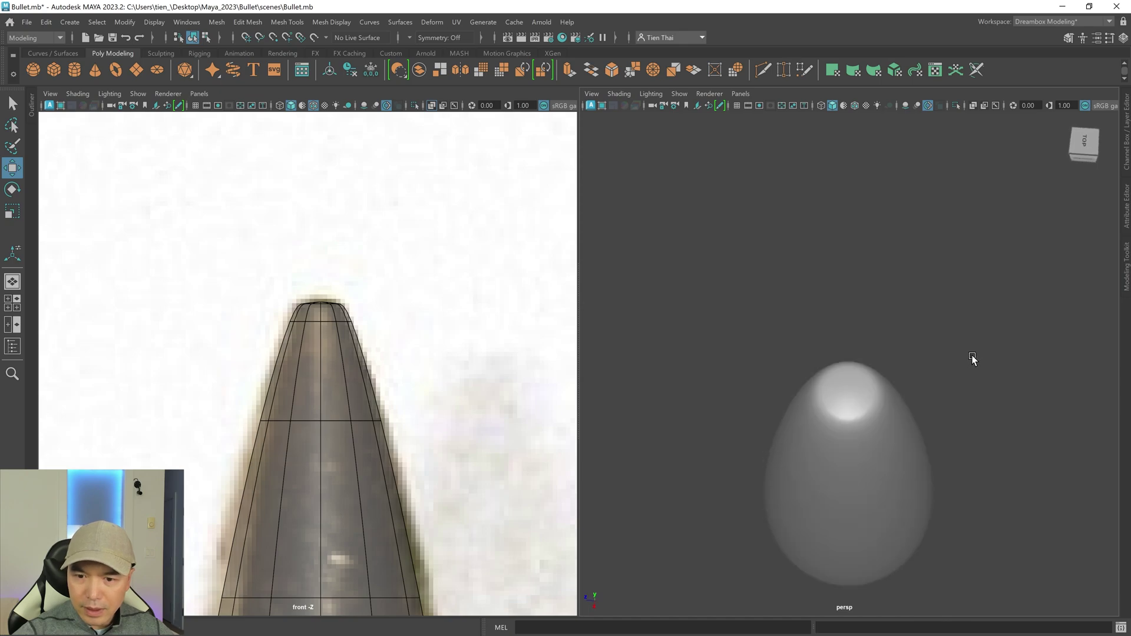
key("space")
scroll(832, 408, "up", 3)
left_click(634, 379)
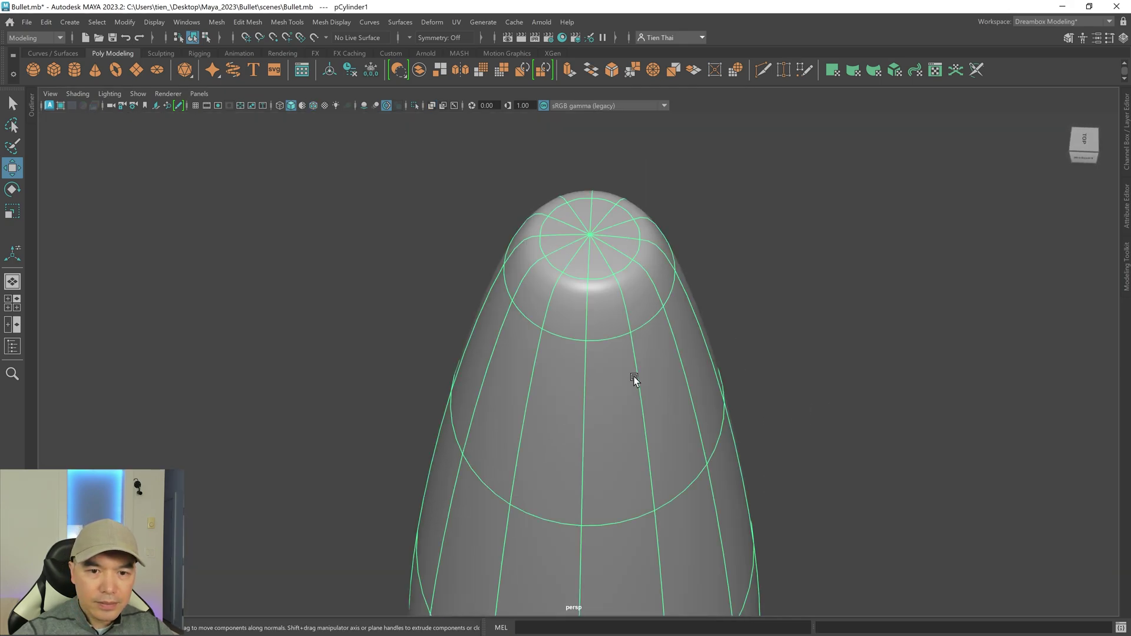
left_click(757, 323)
left_click_drag(757, 324, 745, 324, "alt")
- Frame the tip's centre vertex in the perspective view and examine the deselected tip from closer angles
right_click_drag(677, 262, 617, 269)
left_click(642, 250)
key("f")
mouse_move(726, 310)
left_mouse_down("alt")
mouse_move(752, 335)
mouse_move(720, 330)
left_mouse_up("alt")
right_click_drag(626, 290, 683, 251)
left_click(743, 300)
left_click_drag(767, 339, 694, 260, "alt")
- Turn off the smooth mesh preview on the bullet while viewing it against the front reference photo
key("space")
key("space")
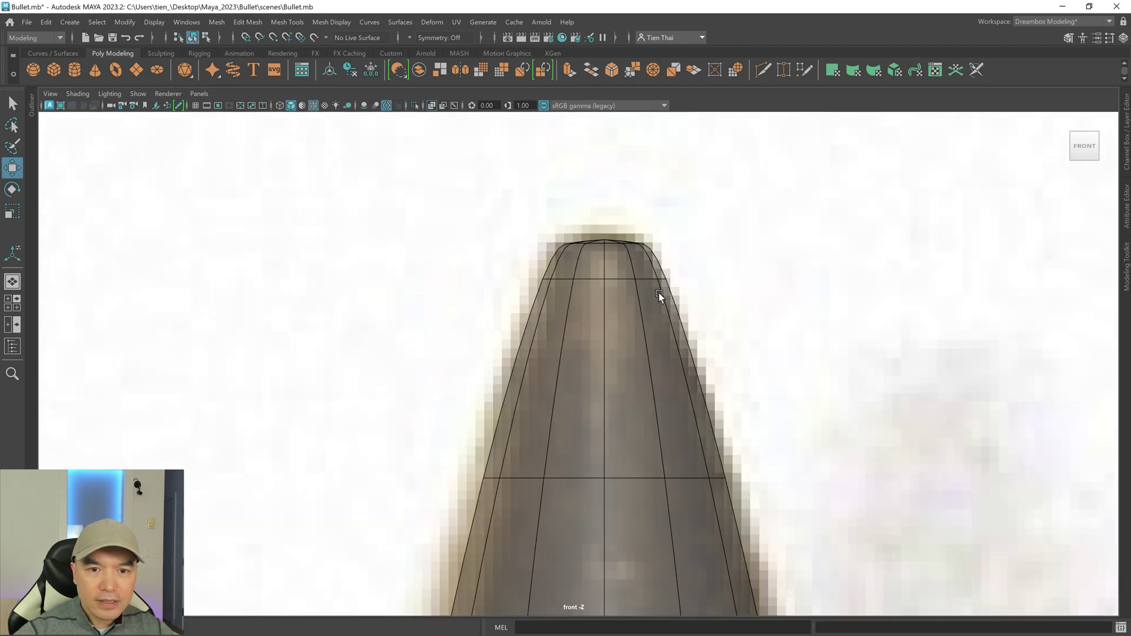
left_click(634, 298)
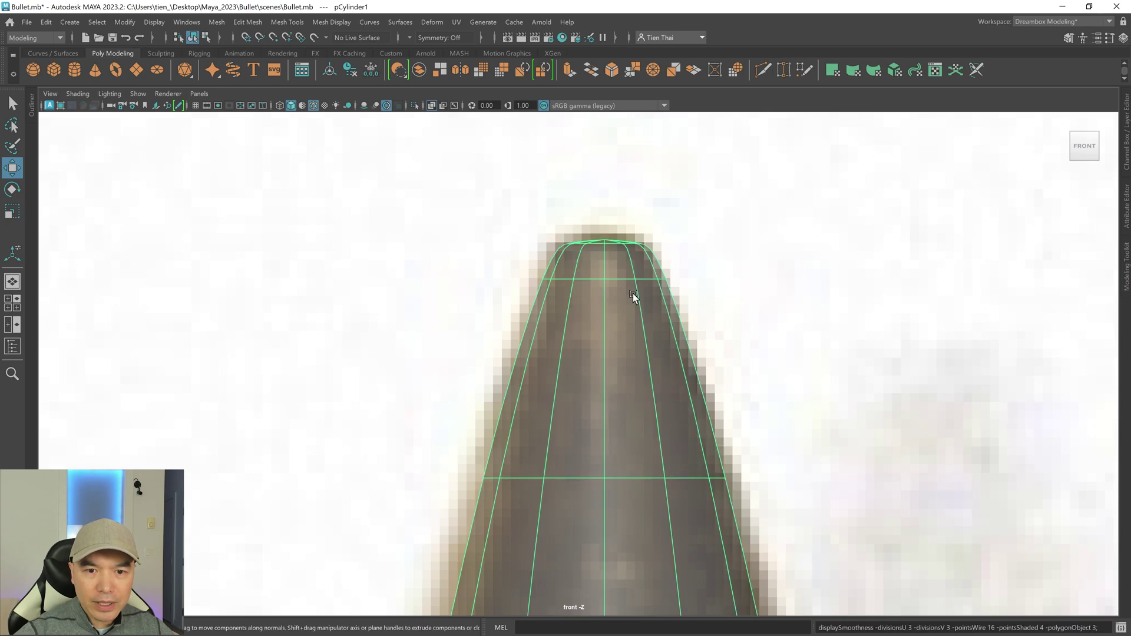
key("1")
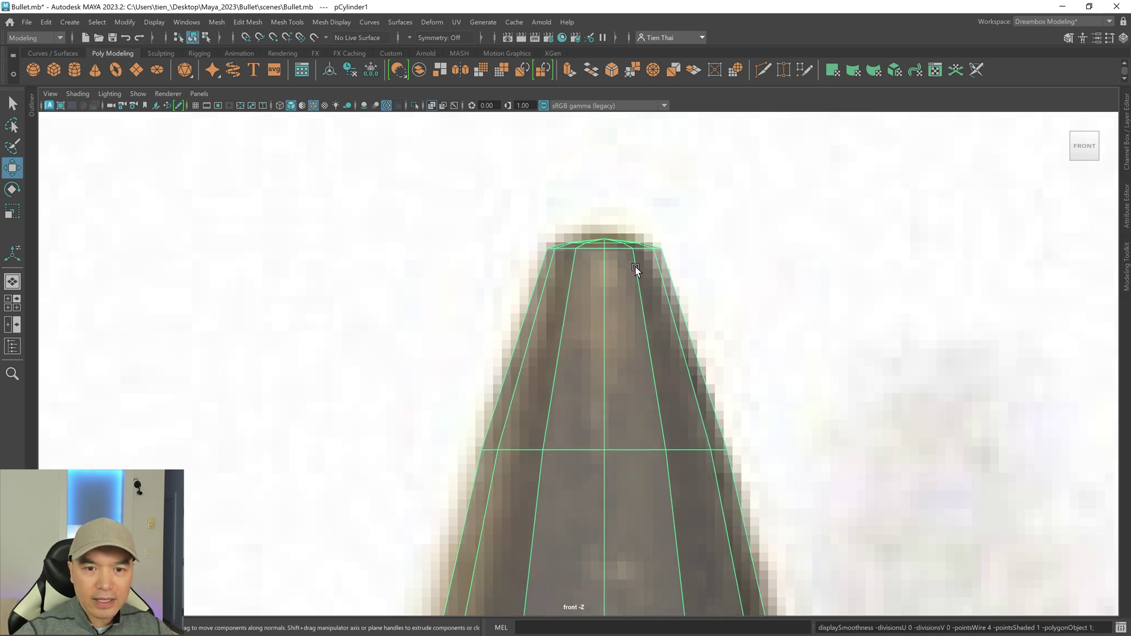
- Assign the existing default material of the initialShadingGroup back to the bullet and deselect it
key("space")
key("q")
right_click(936, 283)
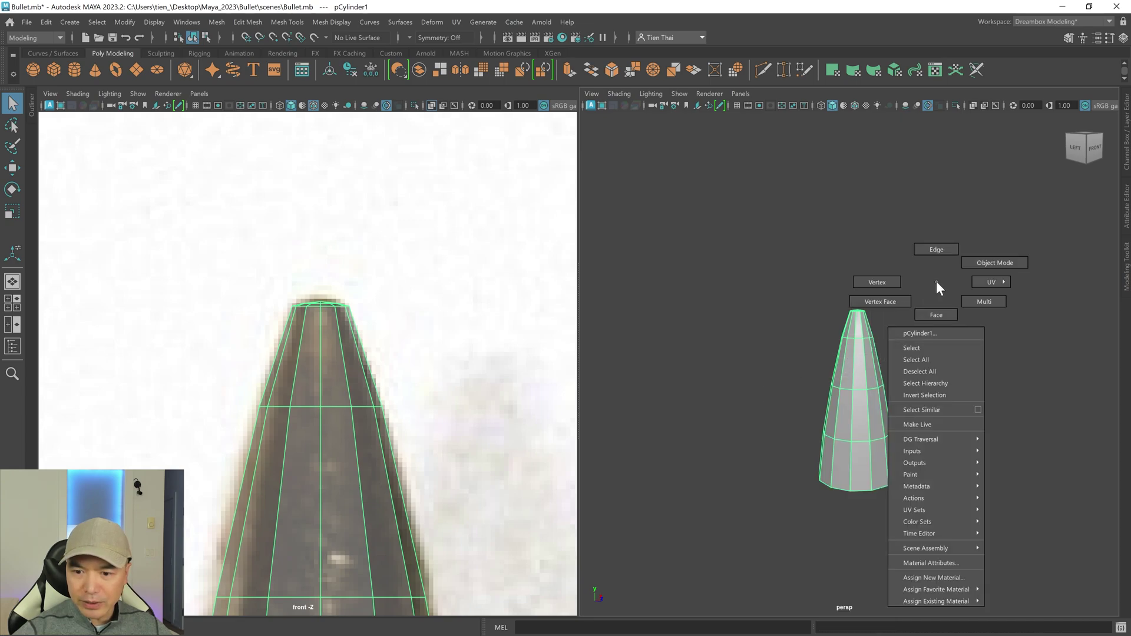
mouse_move(916, 590)
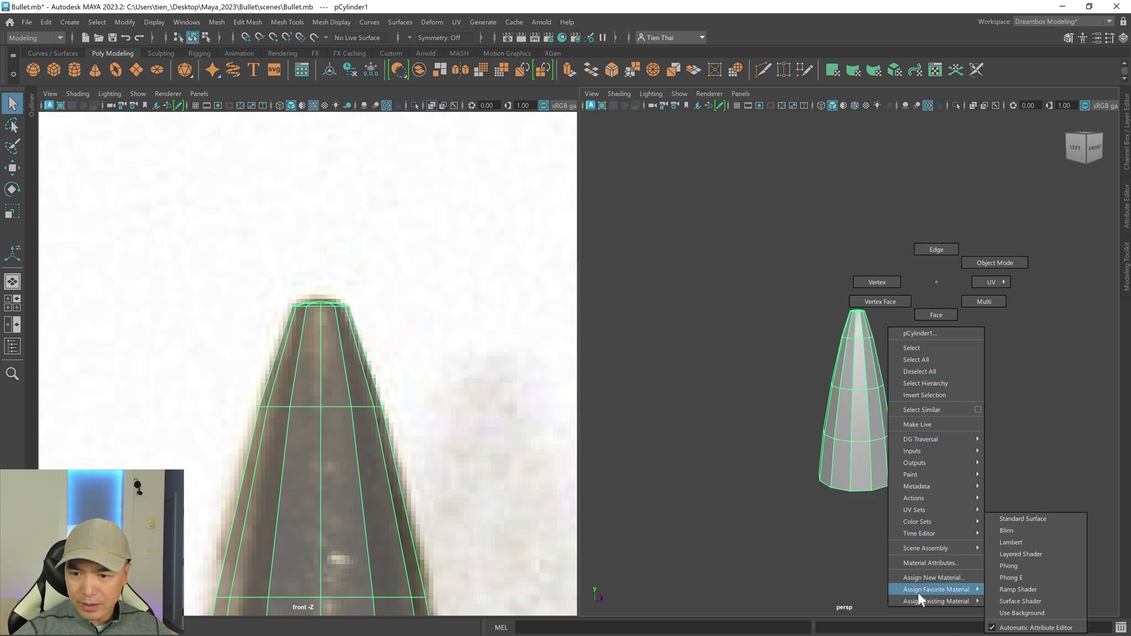
mouse_move(968, 607)
left_click(1011, 601)
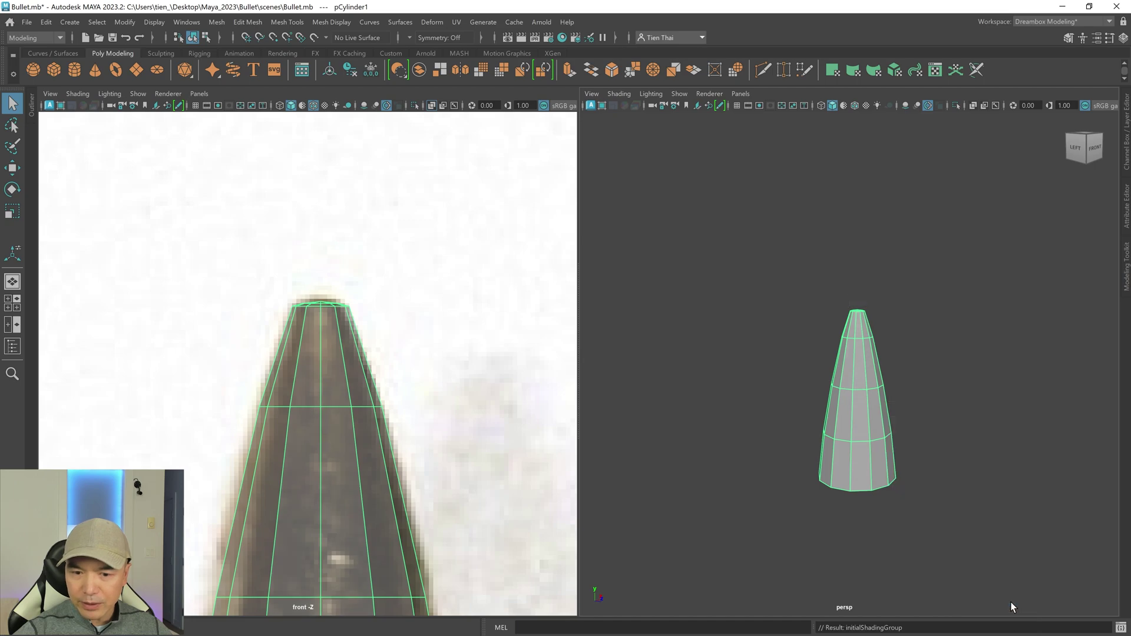
left_click(796, 258)
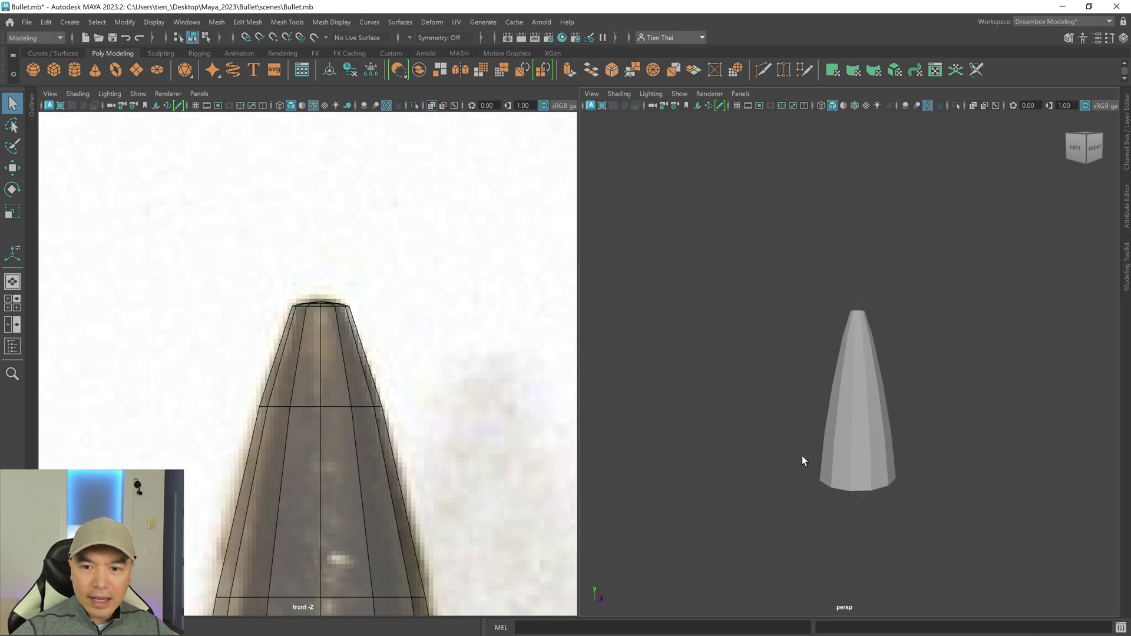
- Delete all the triangular cap faces on the bullet's underside and return the bullet to object mode
left_click_drag(871, 442, 829, 318, "alt")
left_click(866, 472)
right_click(891, 185)
left_click(891, 217)
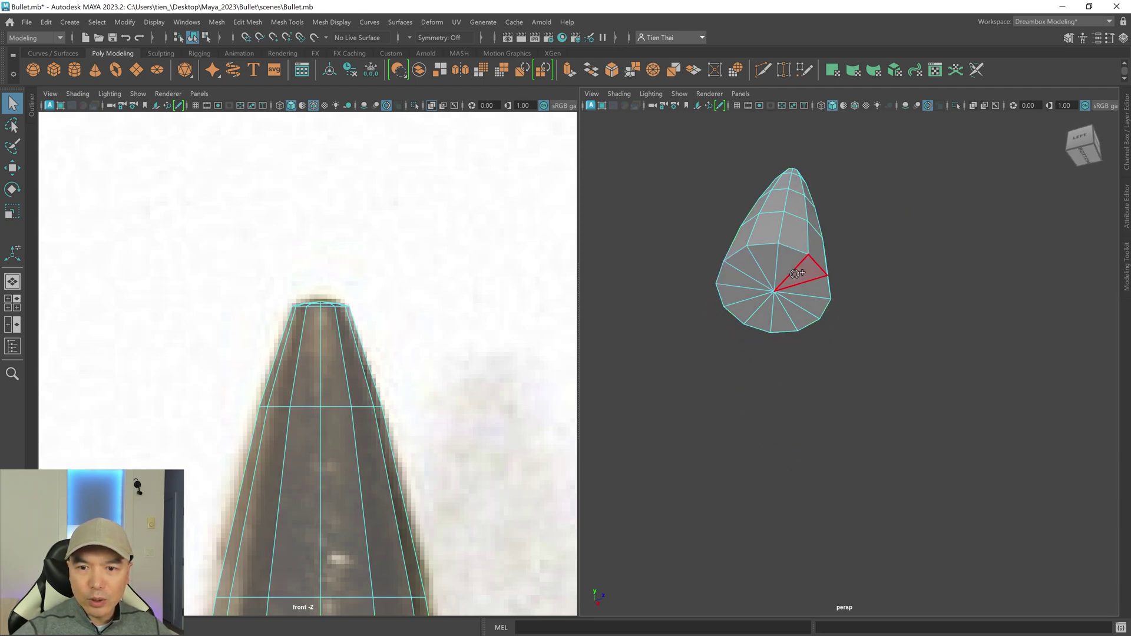
mouse_move(786, 268)
left_mouse_down()
mouse_move(766, 298)
mouse_move(792, 290)
left_mouse_up()
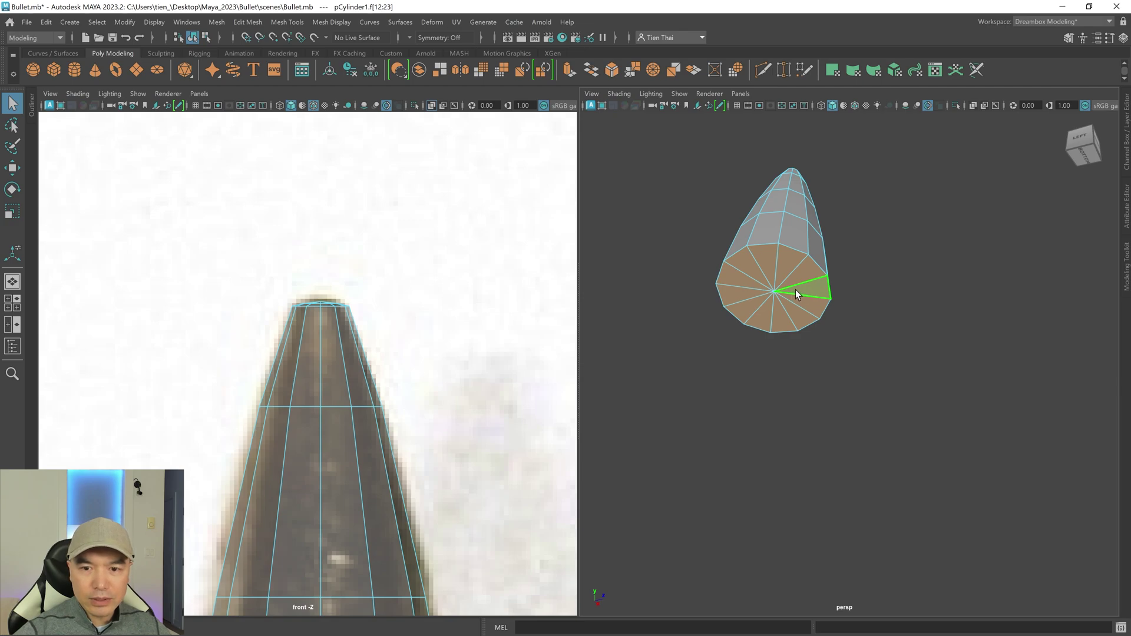
key("4")
mouse_move(882, 305)
left_mouse_down("alt")
mouse_move(886, 365)
mouse_move(891, 310)
left_mouse_up("alt")
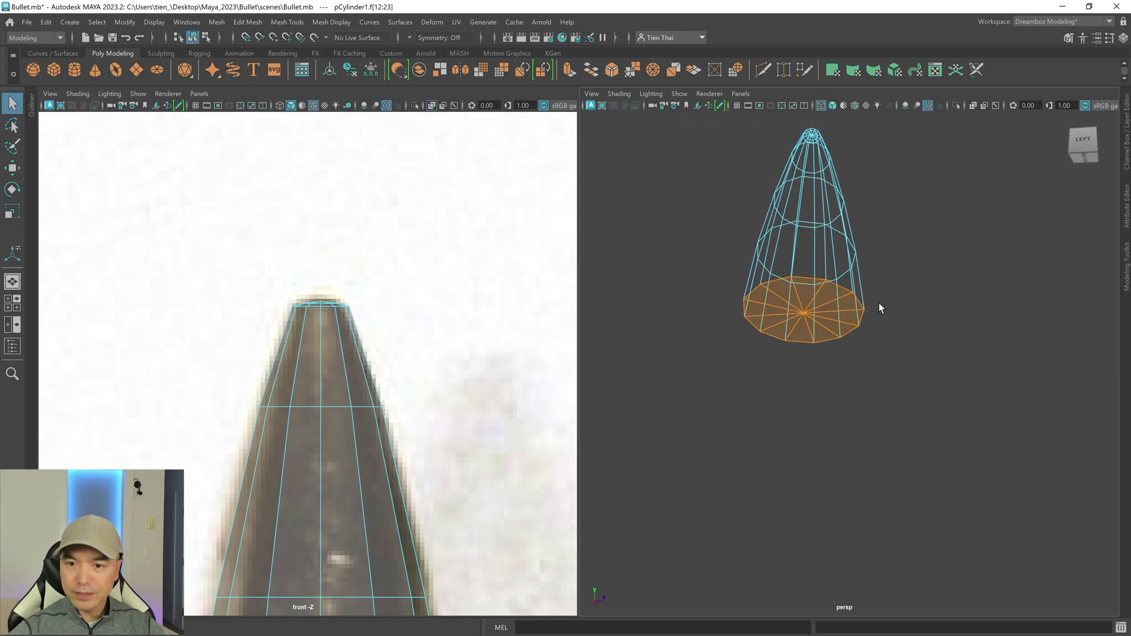
key("Delete")
key("5")
mouse_move(872, 274)
left_mouse_down("alt")
mouse_move(857, 317)
mouse_move(869, 294)
left_mouse_up("alt")
scroll(860, 309, "down", 3)
left_click(823, 330)
right_click_drag(821, 327, 874, 263)
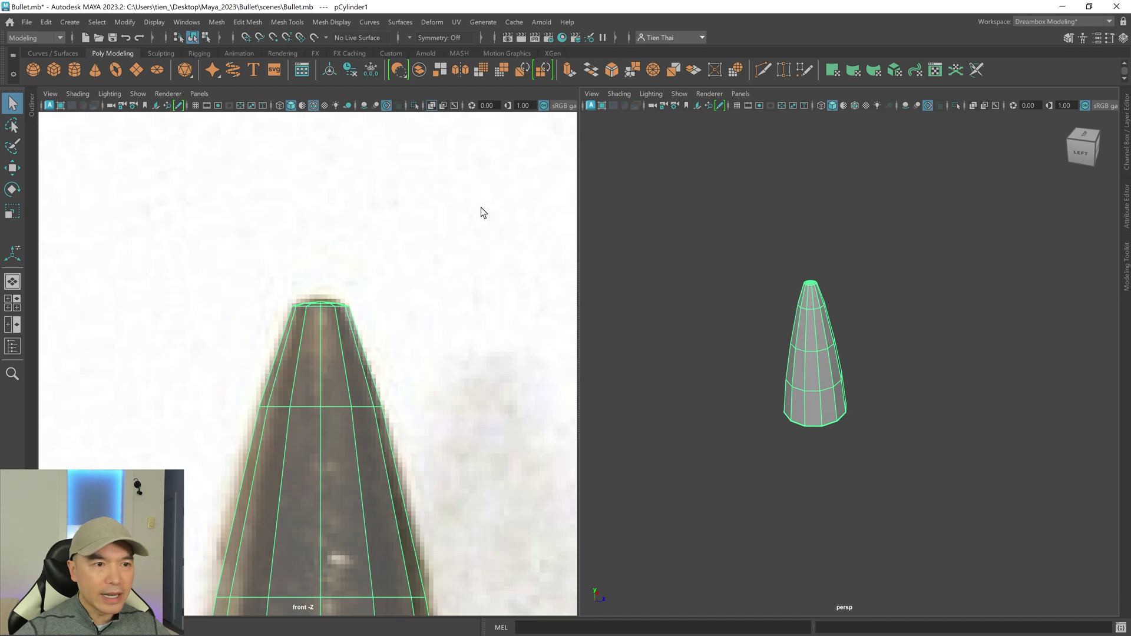
- Turn on the Poly Count heads-up display with the perspective view enlarged
key("space")
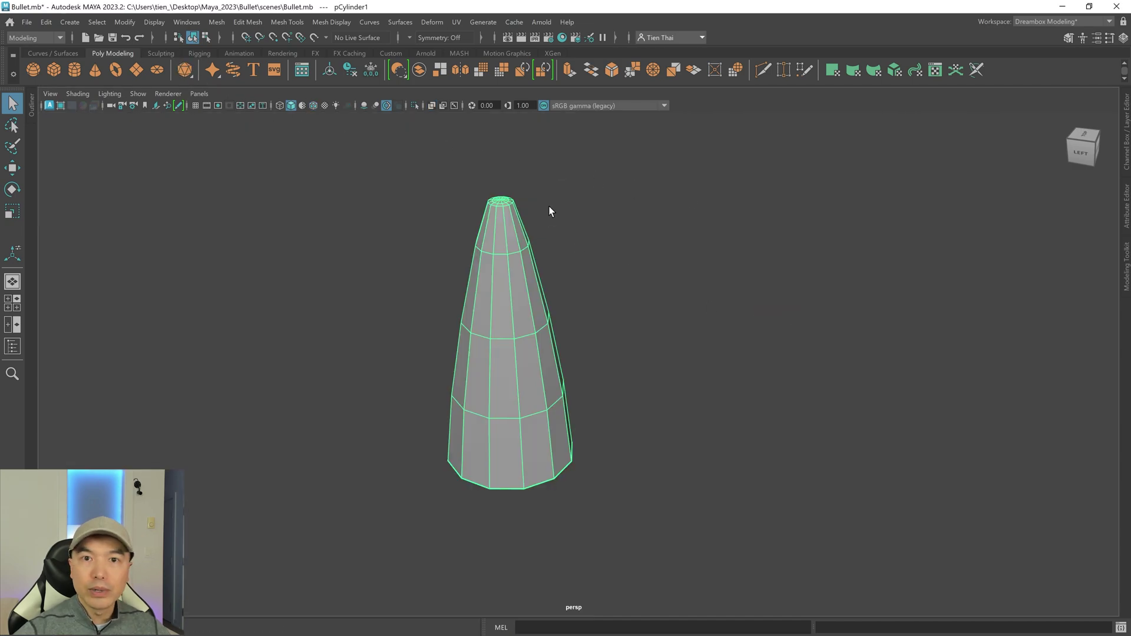
left_click(187, 23)
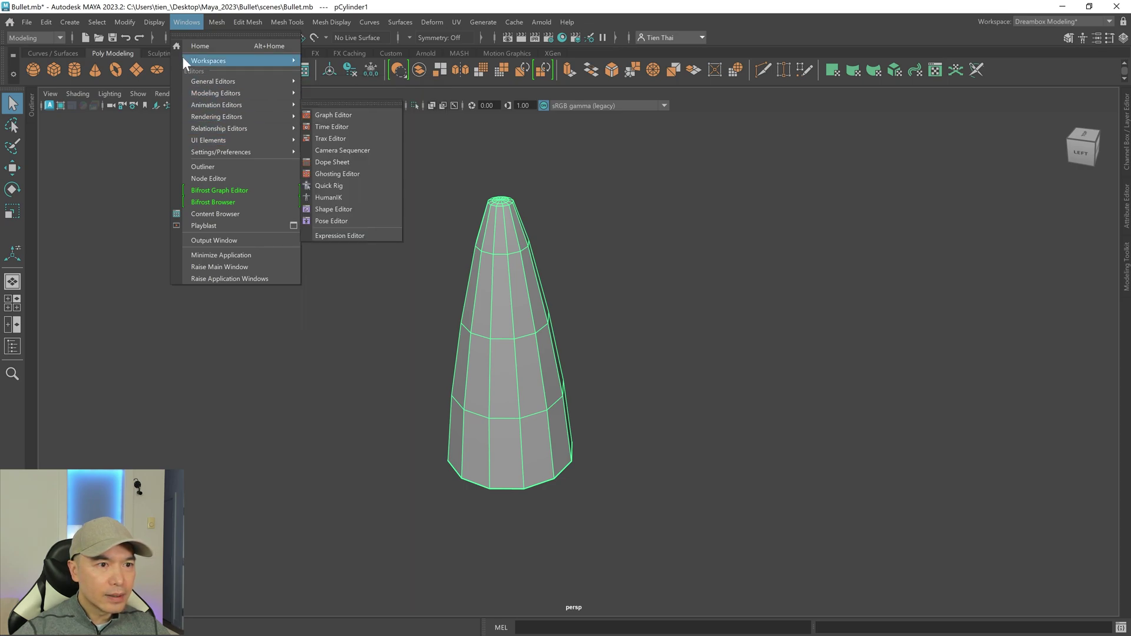
mouse_move(165, 20)
mouse_move(326, 68)
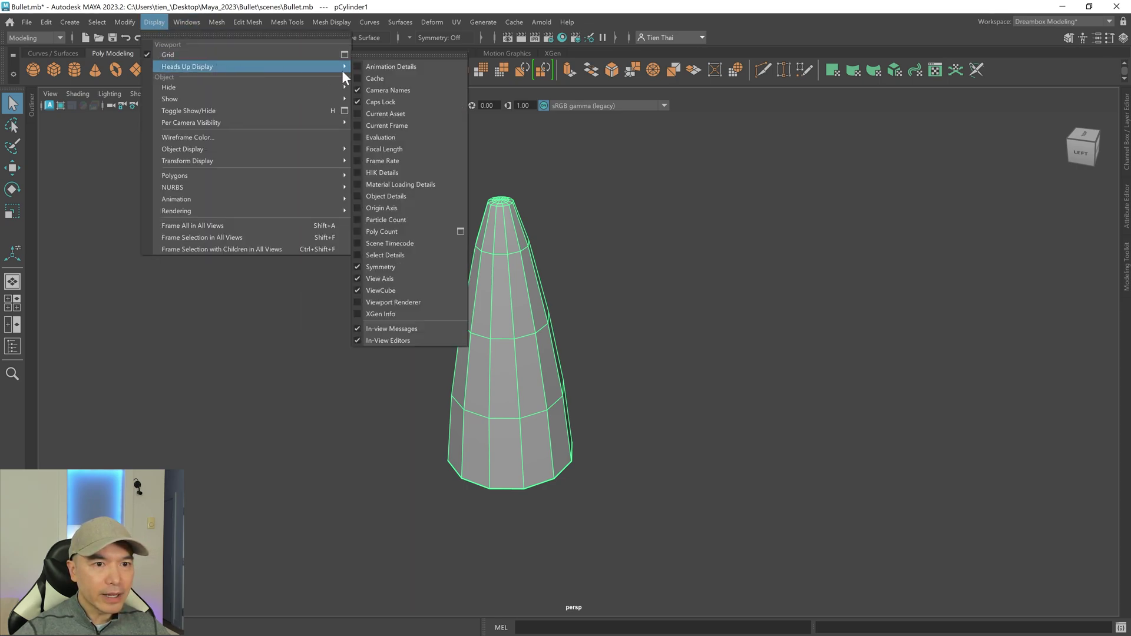
left_click(360, 232)
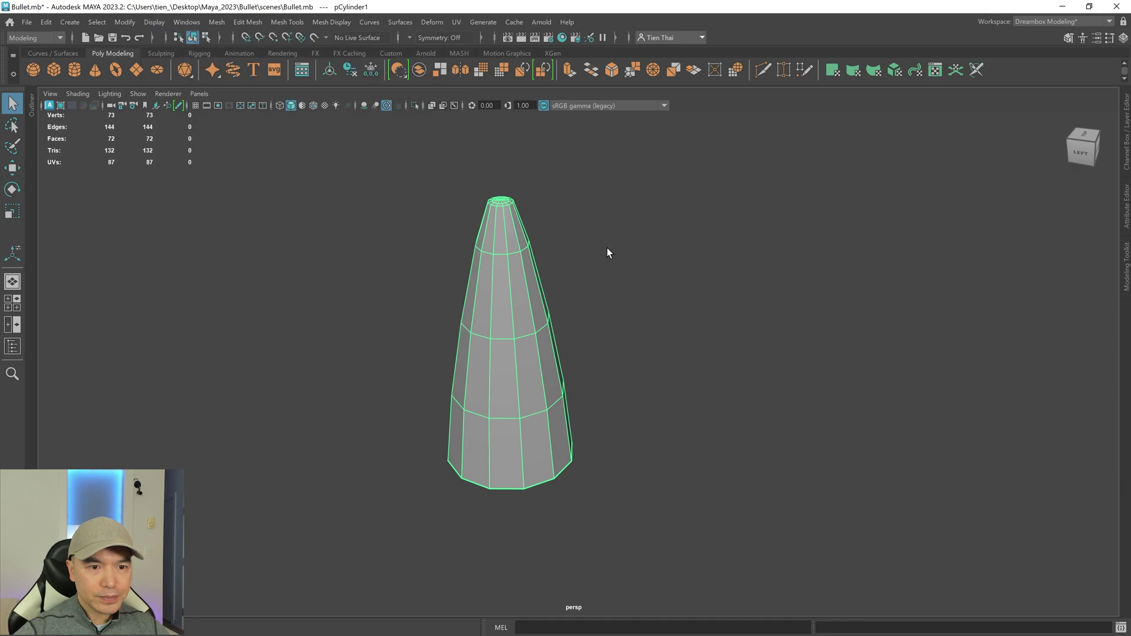
- Select one ring of vertical edges to check the edge count around the bullet, and return to object mode
left_click_drag(606, 247, 606, 265, "alt")
right_click_drag(686, 215, 692, 175)
left_click_drag(539, 265, 515, 253, "alt")
left_click_drag(442, 209, 685, 216)
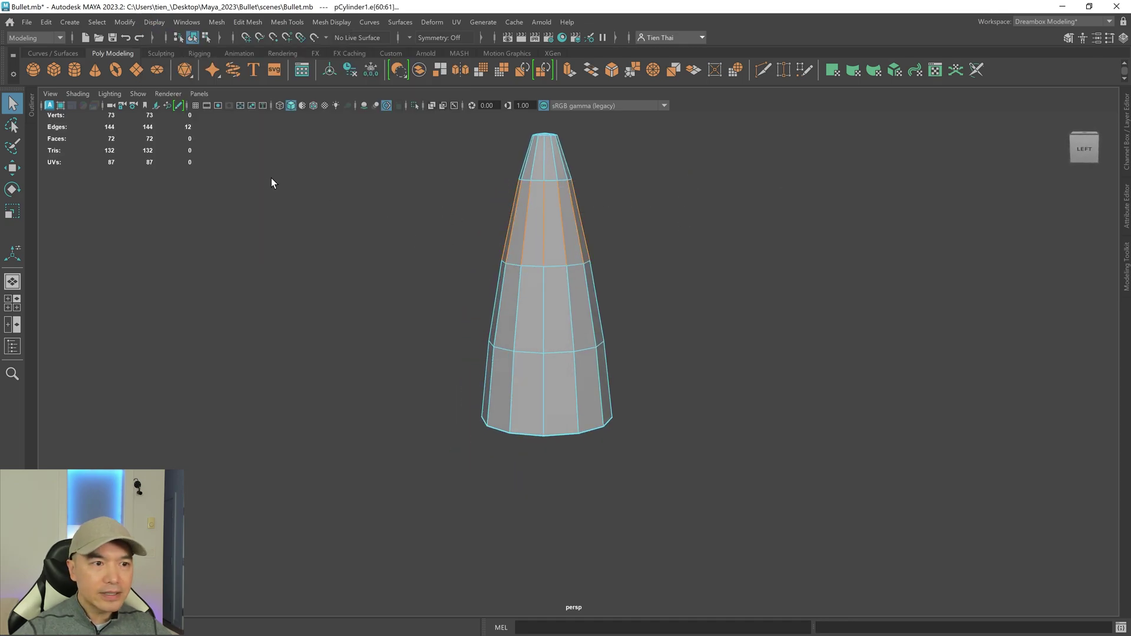
right_click_drag(683, 233, 756, 186)
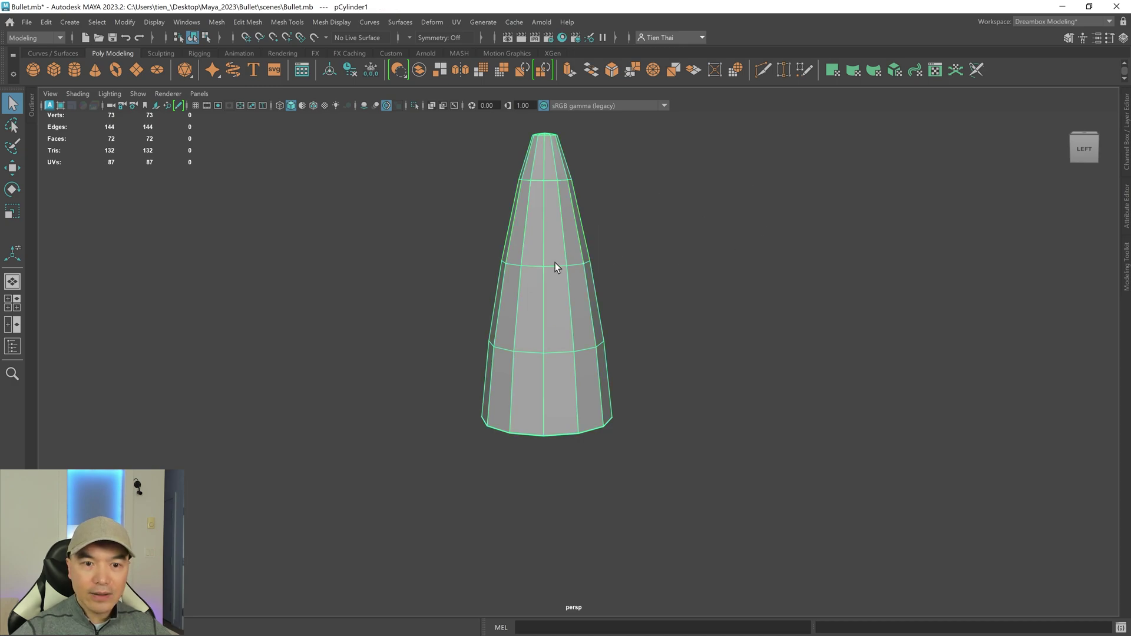
- Smooth the bullet mesh with 1 division and check the edge count around it with one ring of vertical edges
right_click_drag(706, 222, 666, 291)
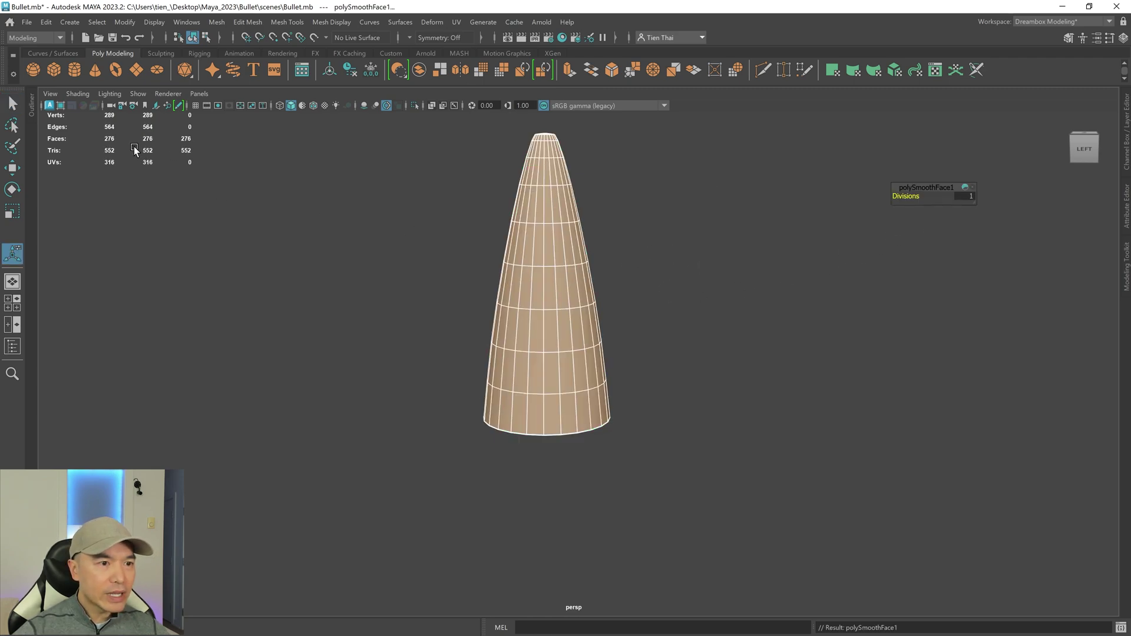
right_click_drag(467, 187, 472, 226)
right_click_drag(517, 196, 517, 163)
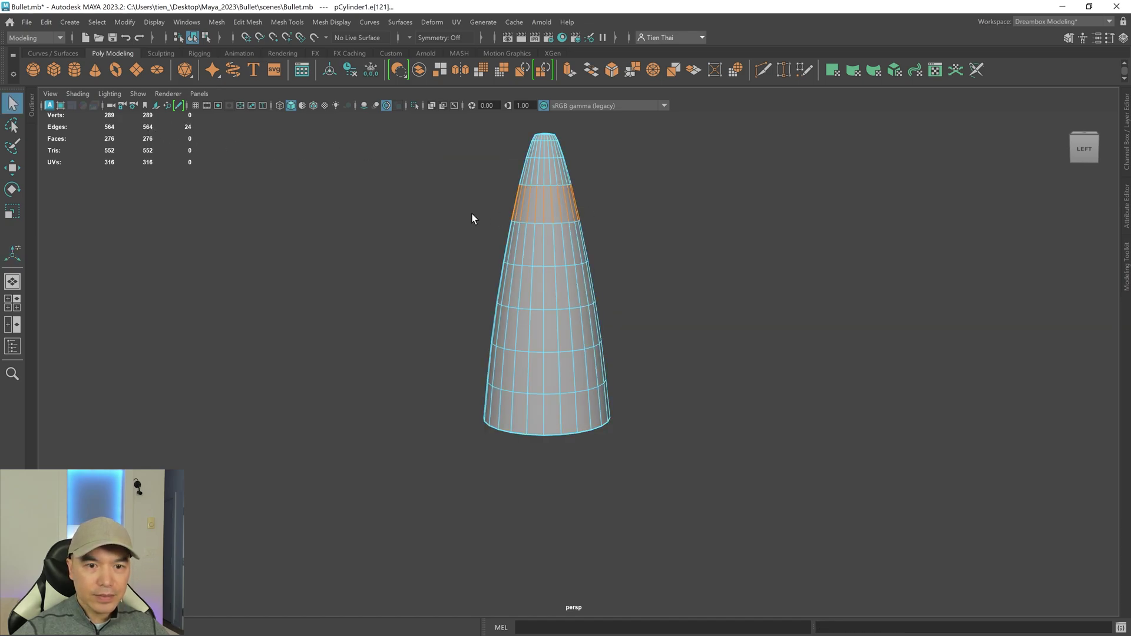
key("F8")
scroll(661, 207, "down", 2)
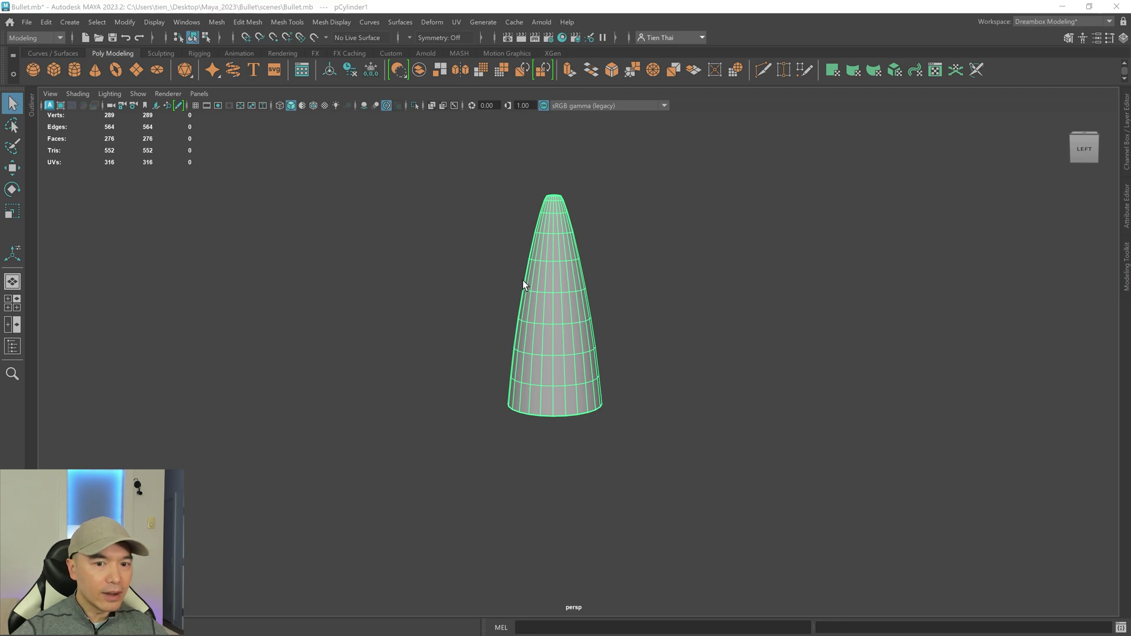
- Create a new polygon cylinder for the cartridge case with the casing's base framed in the front view
key("space")
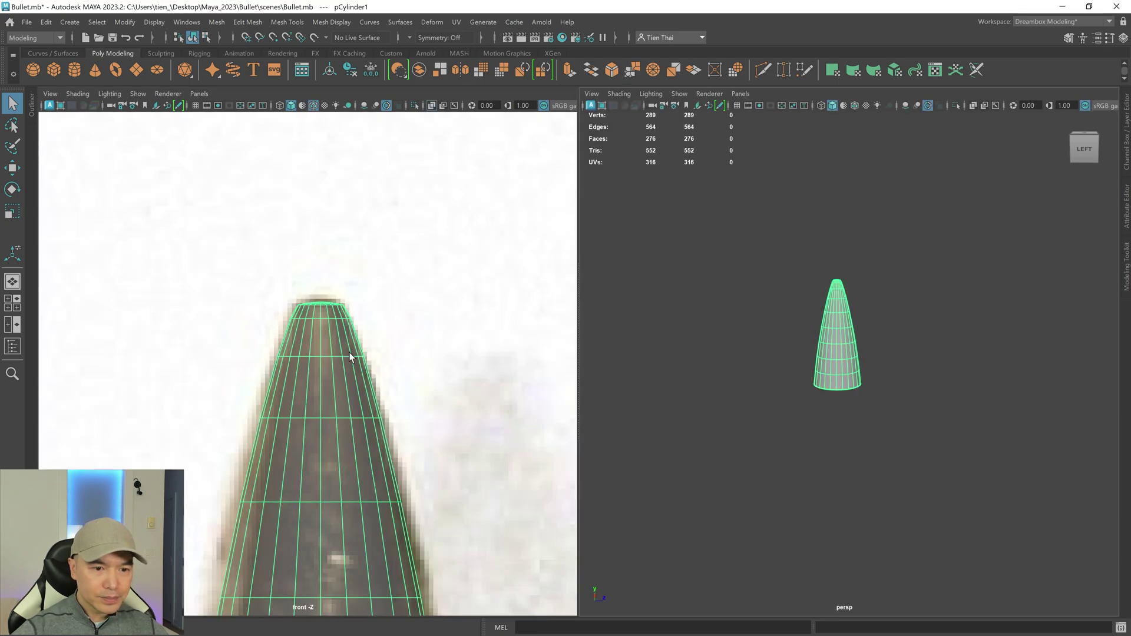
key("a")
right_click_drag(427, 380, 419, 388, "alt")
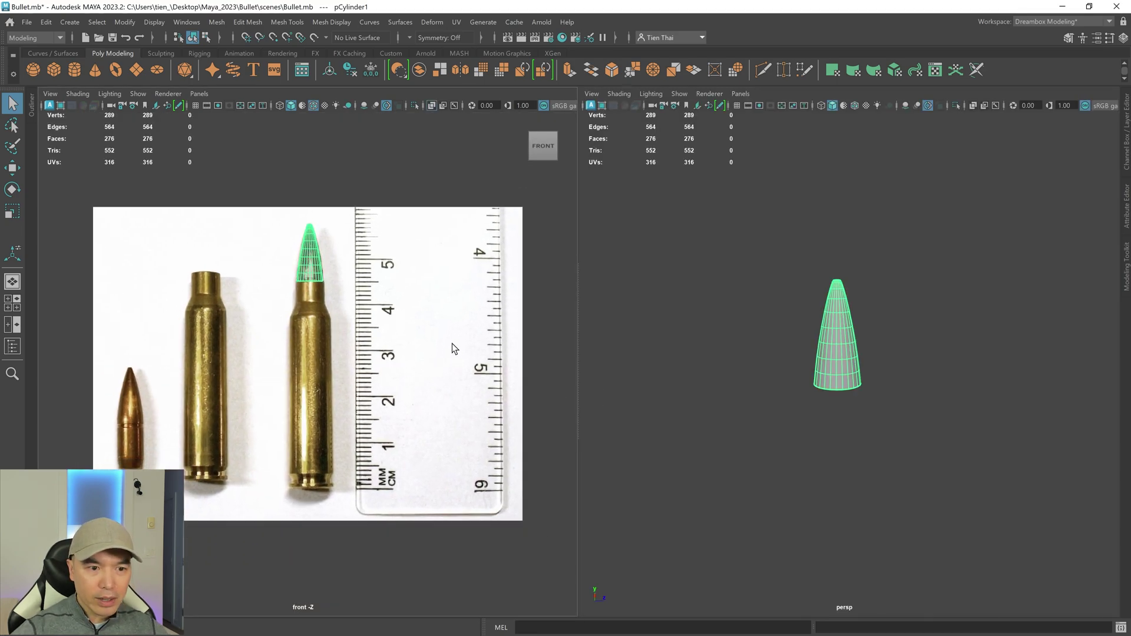
right_click_drag(394, 321, 507, 342, "alt")
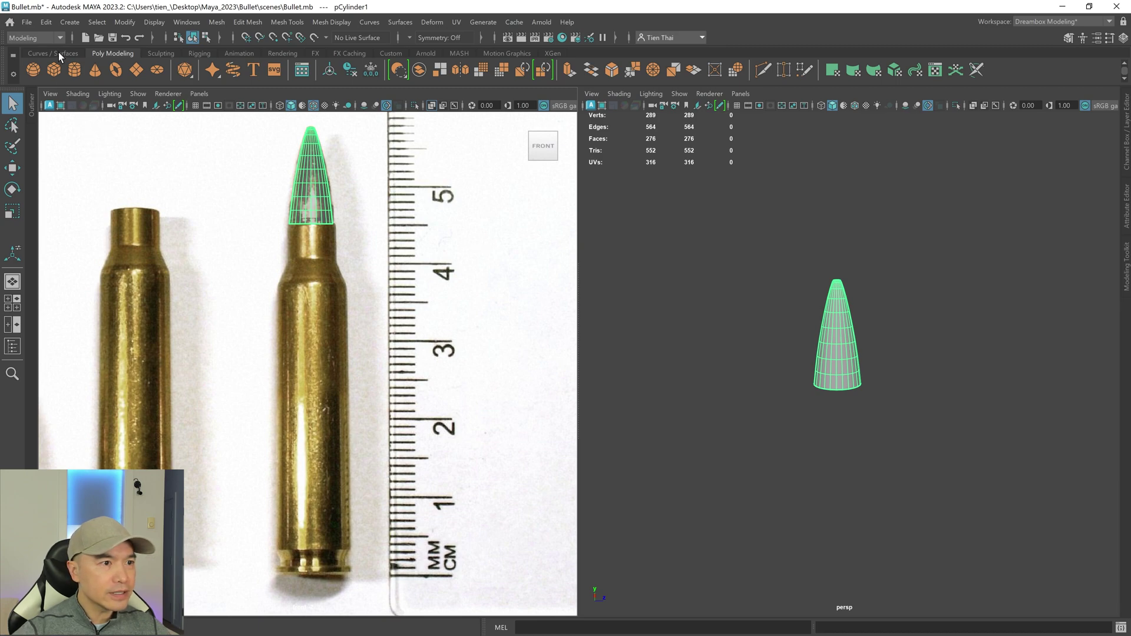
middle_click_drag(452, 420, 463, 266, "alt")
key("w")
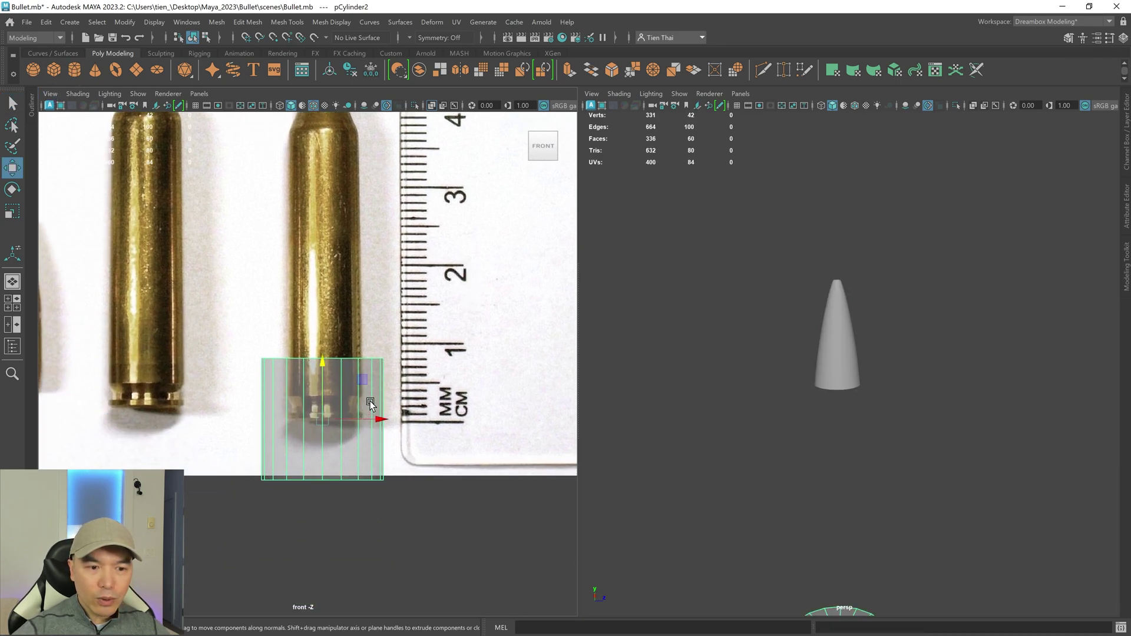
- Set the new cylinder's Subdivisions Axis to 24
key("t")
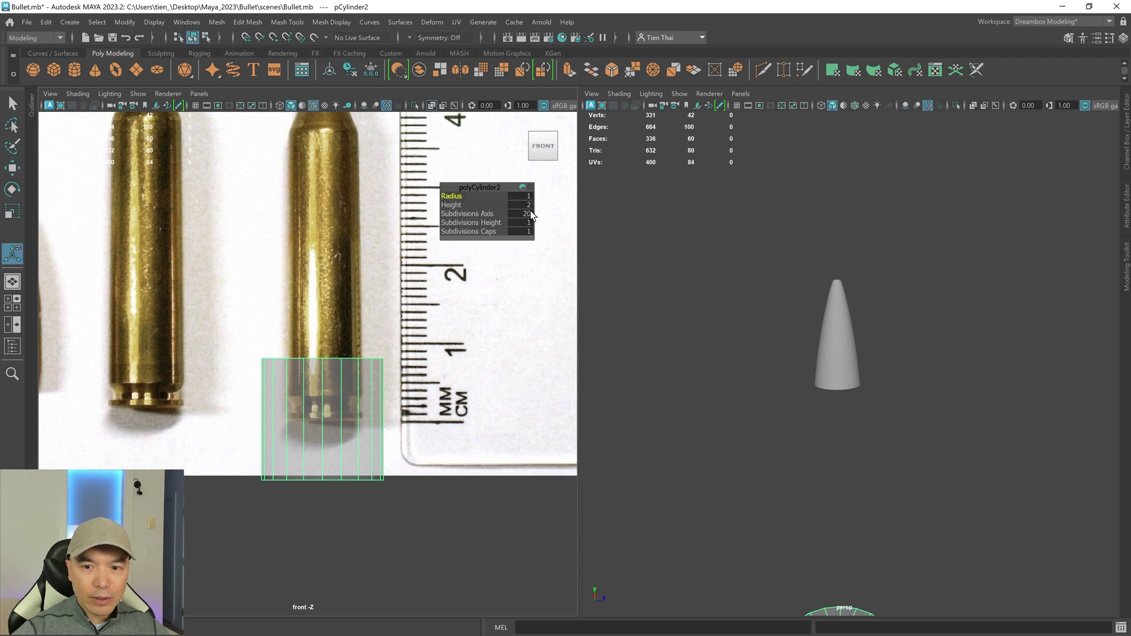
key("f")
left_click_drag(917, 422, 876, 434, "alt")
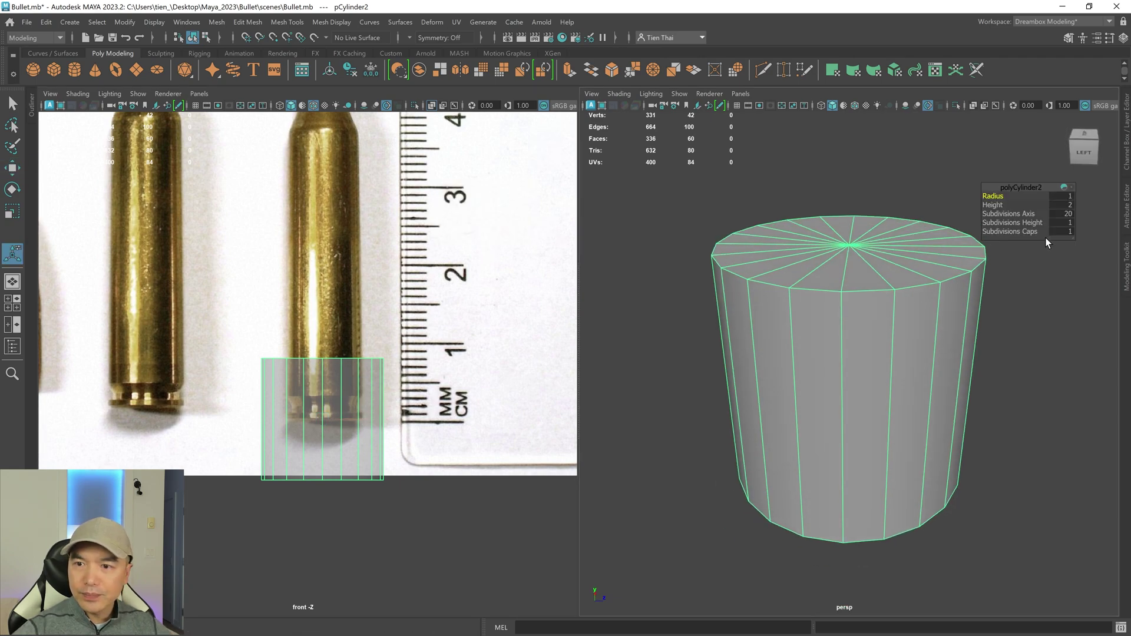
left_click(1069, 214)
type("24")
key("Return")
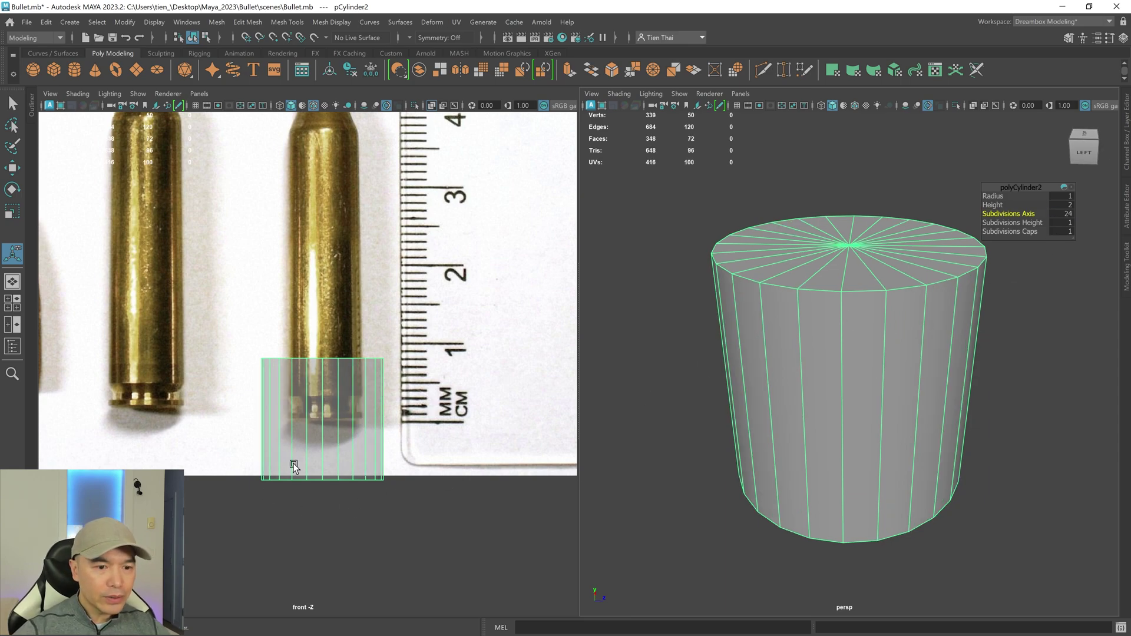
- Raise the cylinder along Y over the lower casing and snap its pivot to the centre of its bottom cap
key("r")
key("w")
left_click_drag(320, 364, 329, 284)
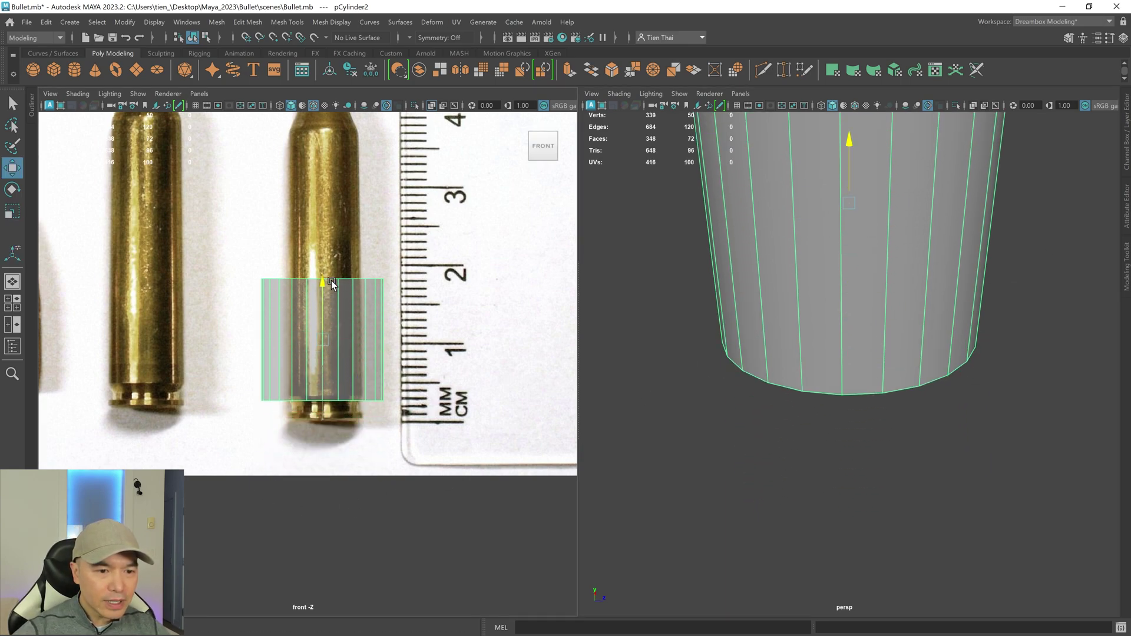
key("d")
key("v")
middle_click_drag(324, 286, 331, 410)
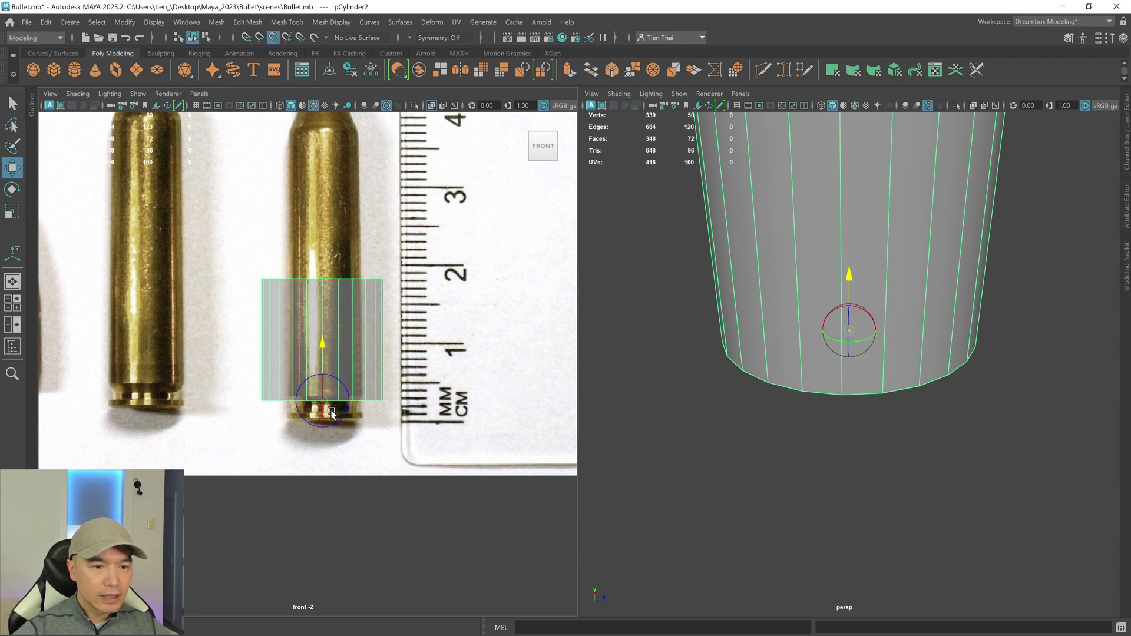
key("d")
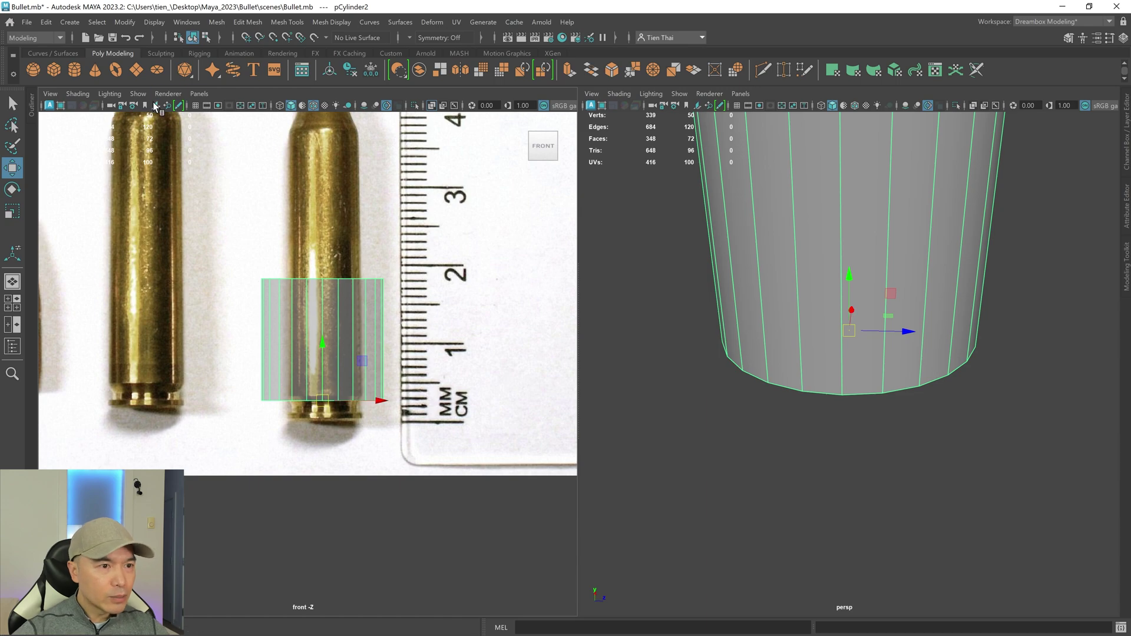
- Show the grid in the front view with the whole cartridge reference visible
left_click(195, 105)
scroll(467, 422, "down", 3)
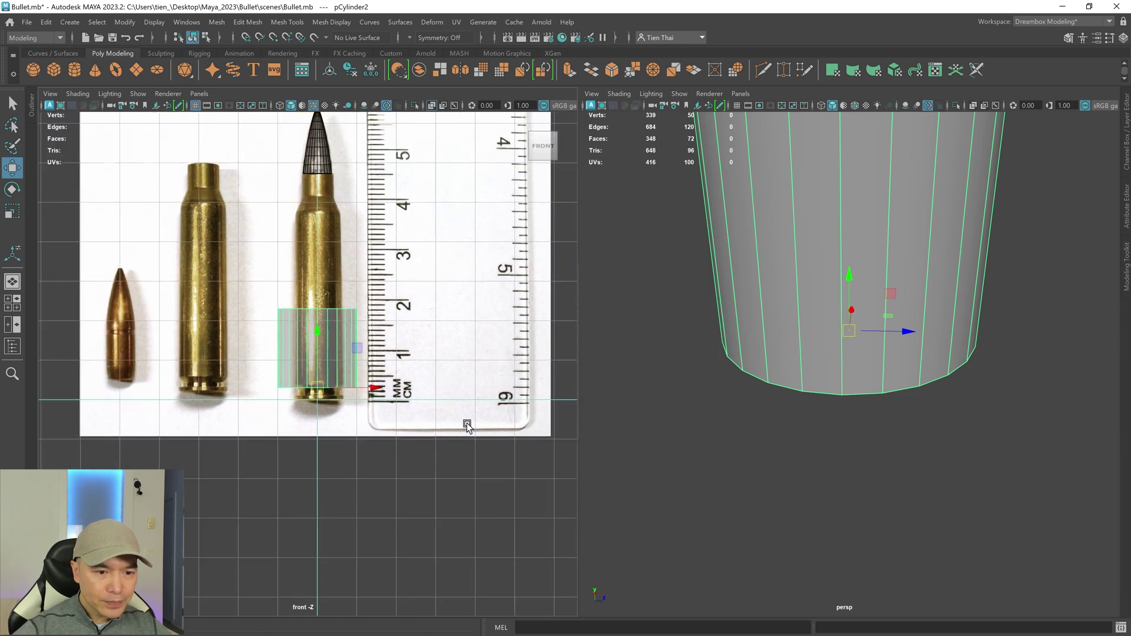
- Snap the cylinder's base down onto the horizontal grid axis at the bottom of the reference cartridge
scroll(522, 419, "up", 3)
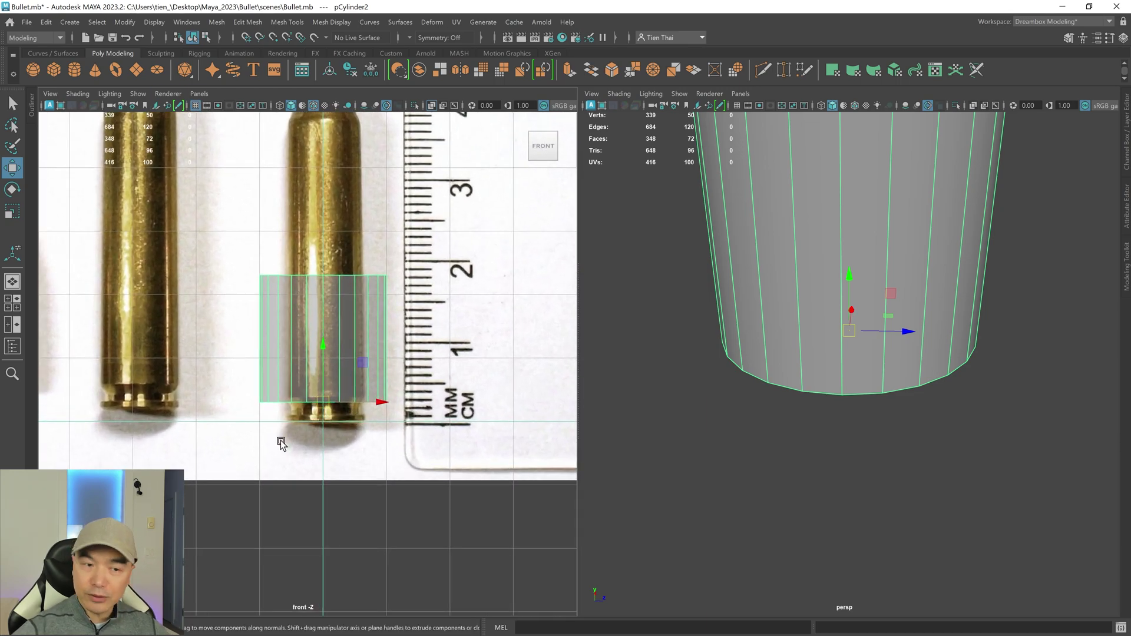
key("x")
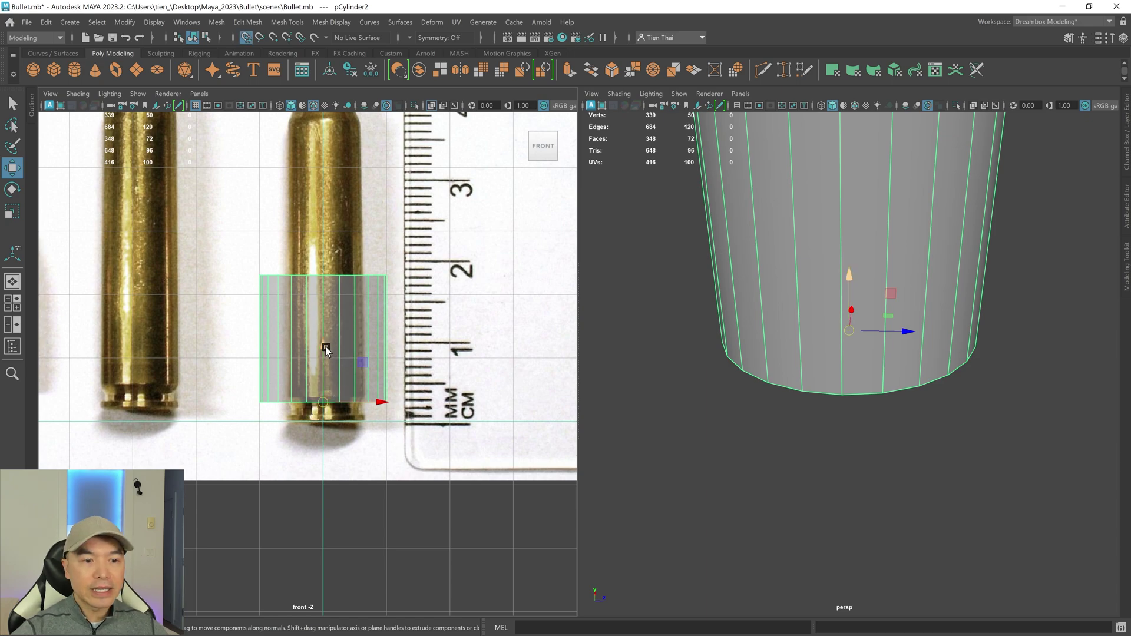
left_click_drag(325, 353, 323, 404)
- Scale the cylinder uniformly down to the reference casing's width and hide the grid in the front view
scroll(397, 451, "up", 3)
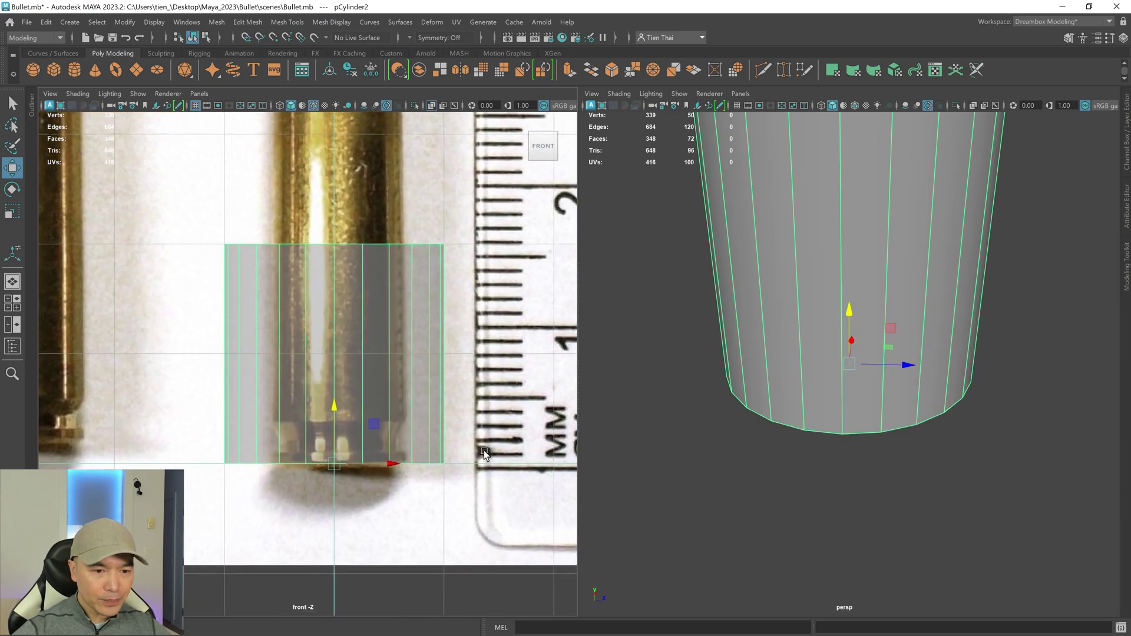
key("r")
left_click_drag(334, 464, 215, 505)
scroll(460, 328, "down", 5)
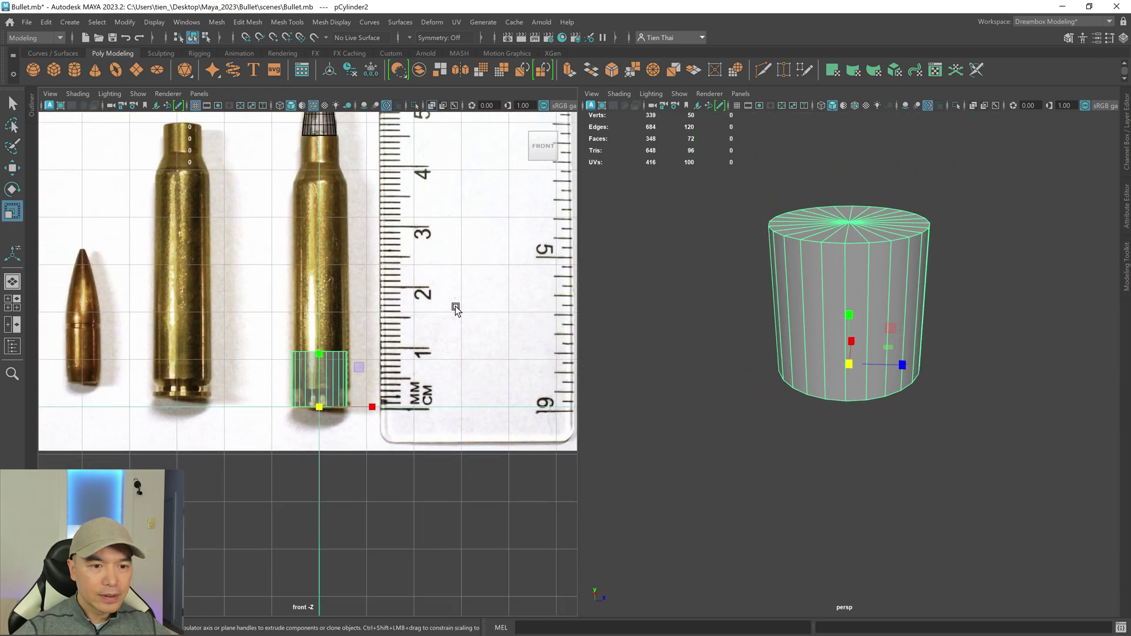
left_click(194, 106)
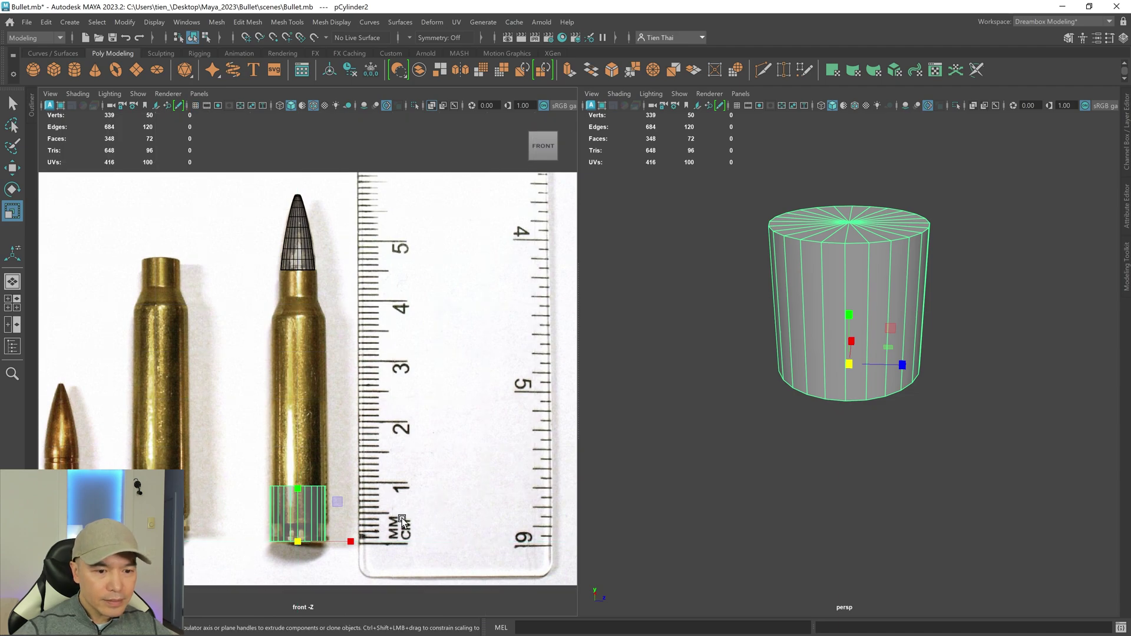
- Stretch the cylinder along Y up to the casing's shoulder and move its top vertices slightly down to the shoulder line
left_click_drag(298, 486, 308, 324)
scroll(530, 377, "up", 5)
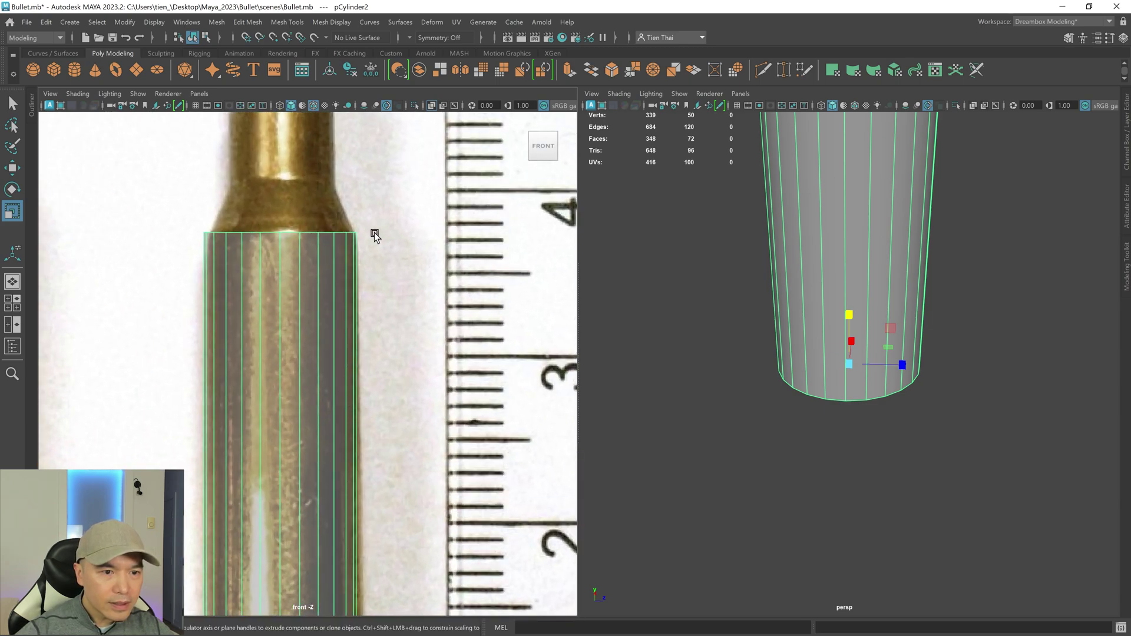
right_click_drag(417, 196, 380, 197)
left_click_drag(199, 219, 432, 256)
key("w")
left_click_drag(281, 187, 281, 191)
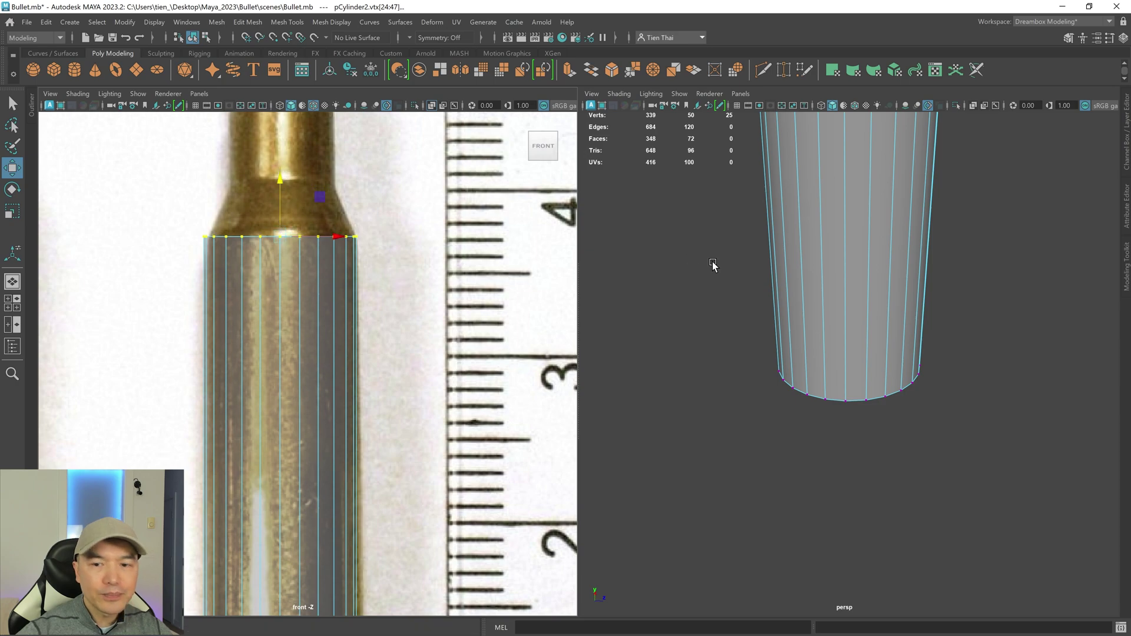
- Extrude the cylinder's top cap faces up about 0.431 to the neck's base and scale them in to form the tapered shoulder
key("f")
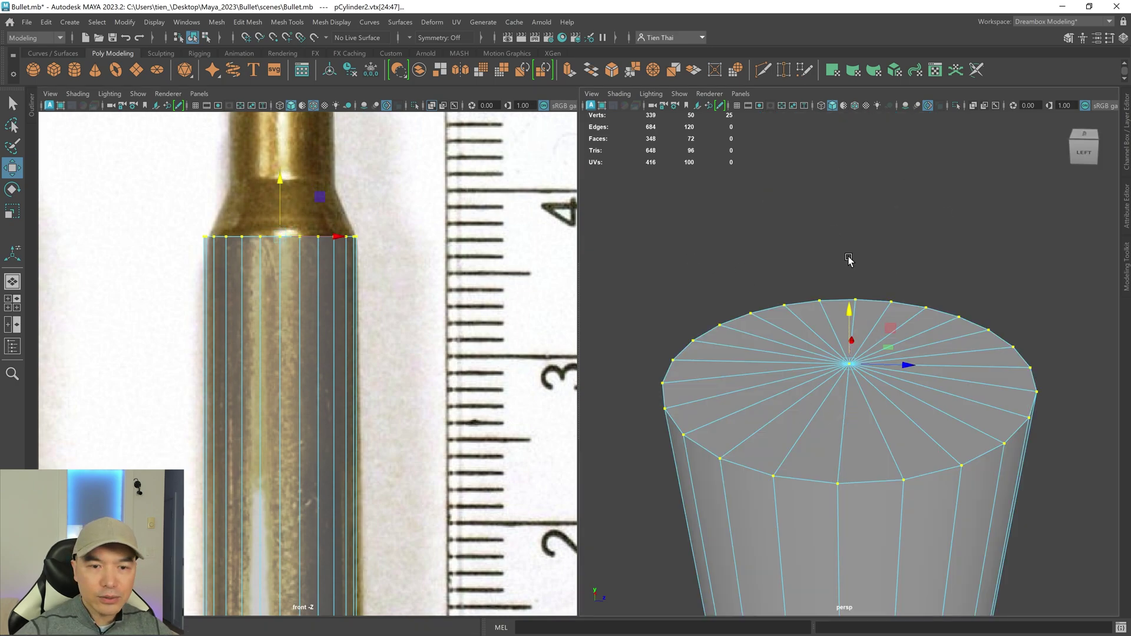
right_click_drag(924, 251, 944, 222)
left_click_drag(942, 333, 863, 327)
key("4")
scroll(899, 430, "down", 3)
mouse_move(898, 430)
left_mouse_down("alt")
mouse_move(875, 410)
mouse_move(906, 423)
mouse_move(931, 409)
left_mouse_up("alt")
key("5")
key("5")
middle_click_drag(374, 294, 396, 326, "alt")
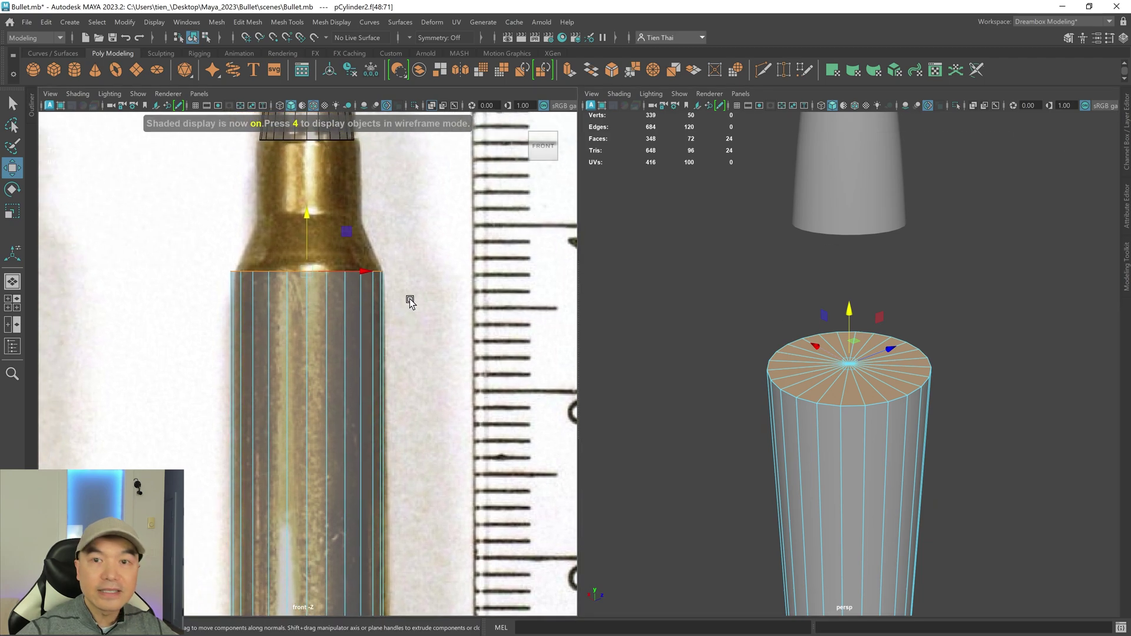
right_click_drag(427, 204, 414, 232, "shift")
left_click_drag(346, 219, 347, 172)
key("r")
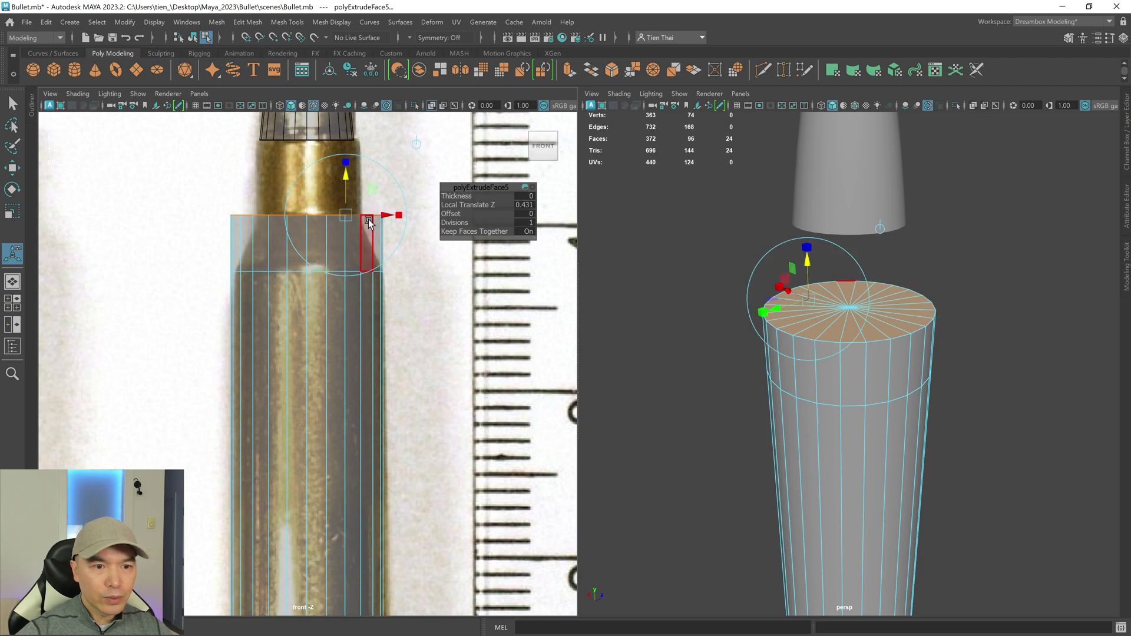
left_click_drag(306, 216, 270, 222)
- Fine-tune the height and scale of the shoulder's top faces to match the base of the reference neck
key("w")
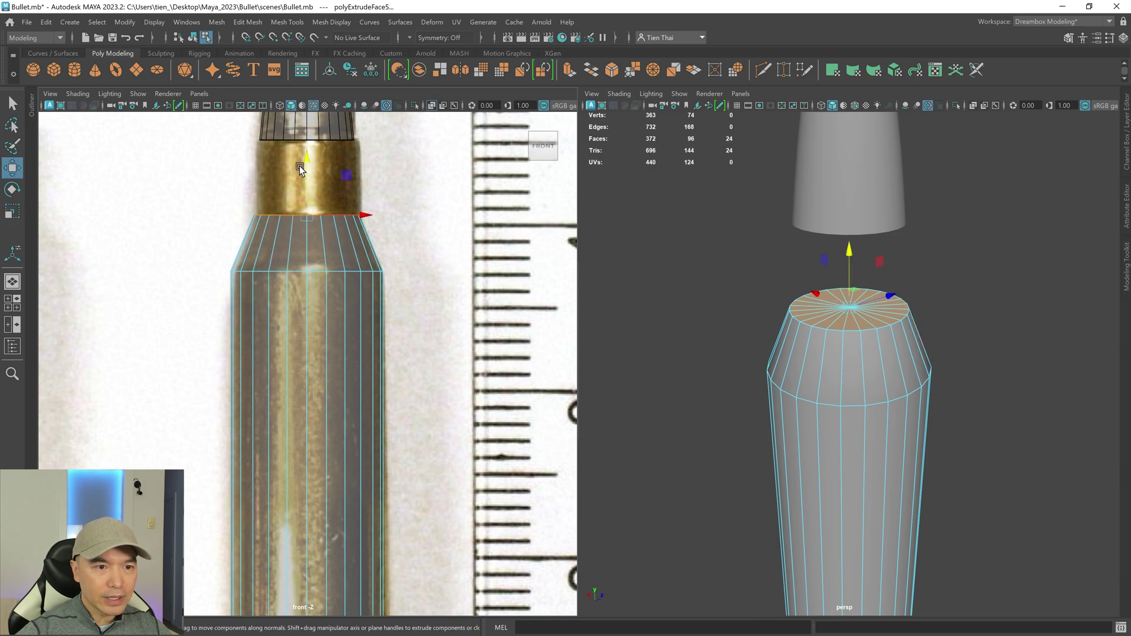
key("r")
middle_click_drag(411, 268, 430, 342, "alt")
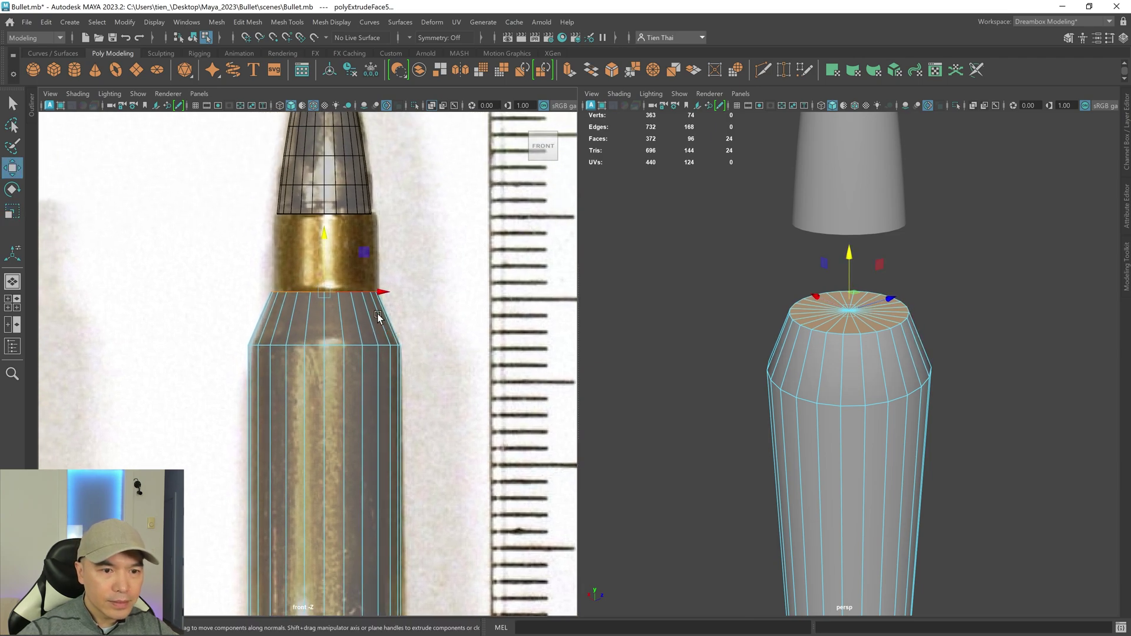
left_click_drag(331, 298, 337, 291)
right_click_drag(337, 291, 447, 281, "alt")
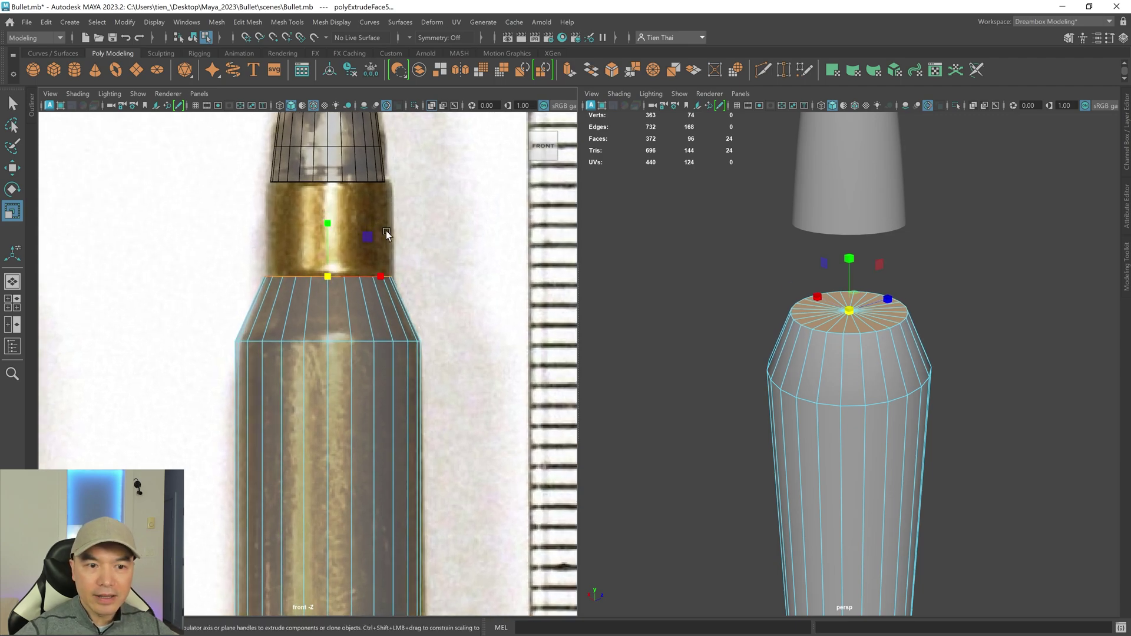
middle_click_drag(402, 226, 401, 289, "alt")
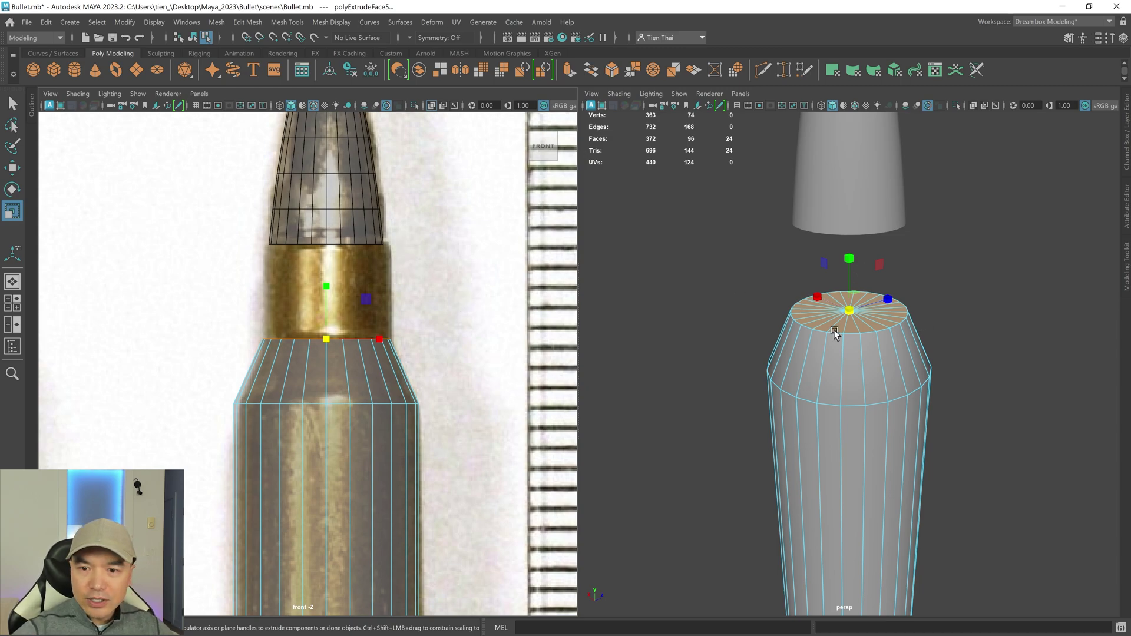
- Extrude the shoulder's top faces upward about 0.591 to form the casing's neck up to the bullet's base
key("w")
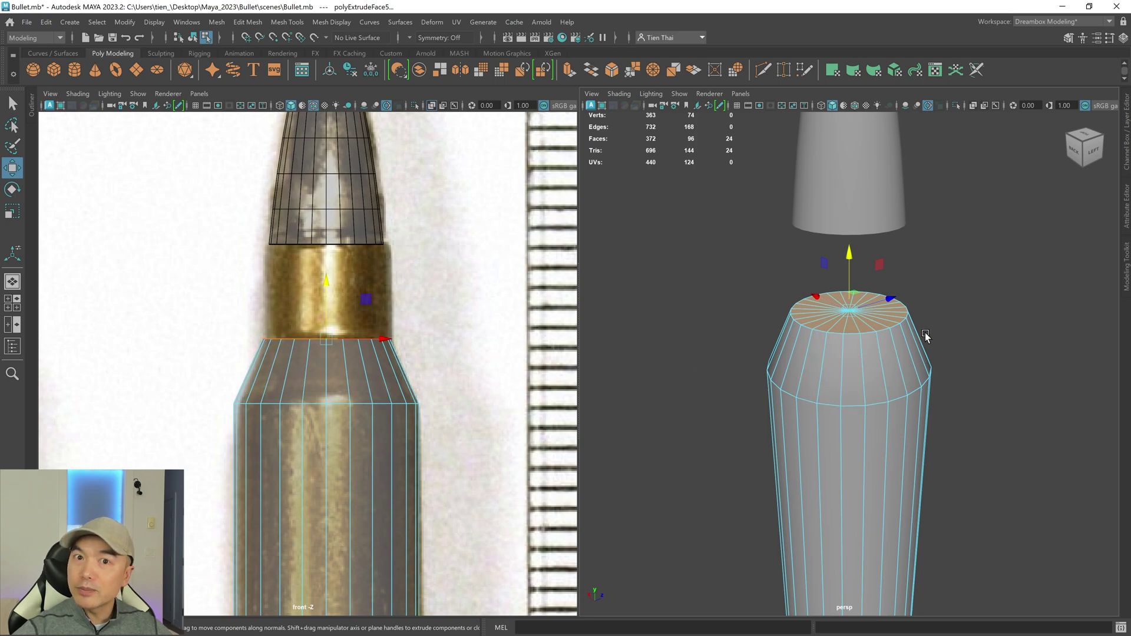
key("ctrl+e")
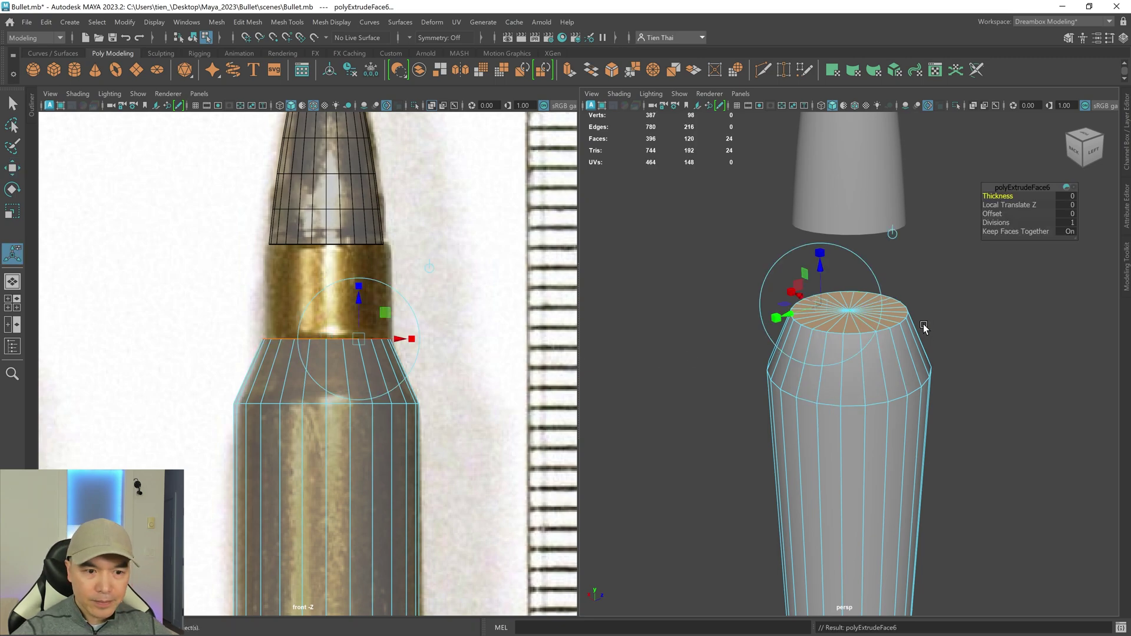
left_click_drag(360, 293, 364, 212)
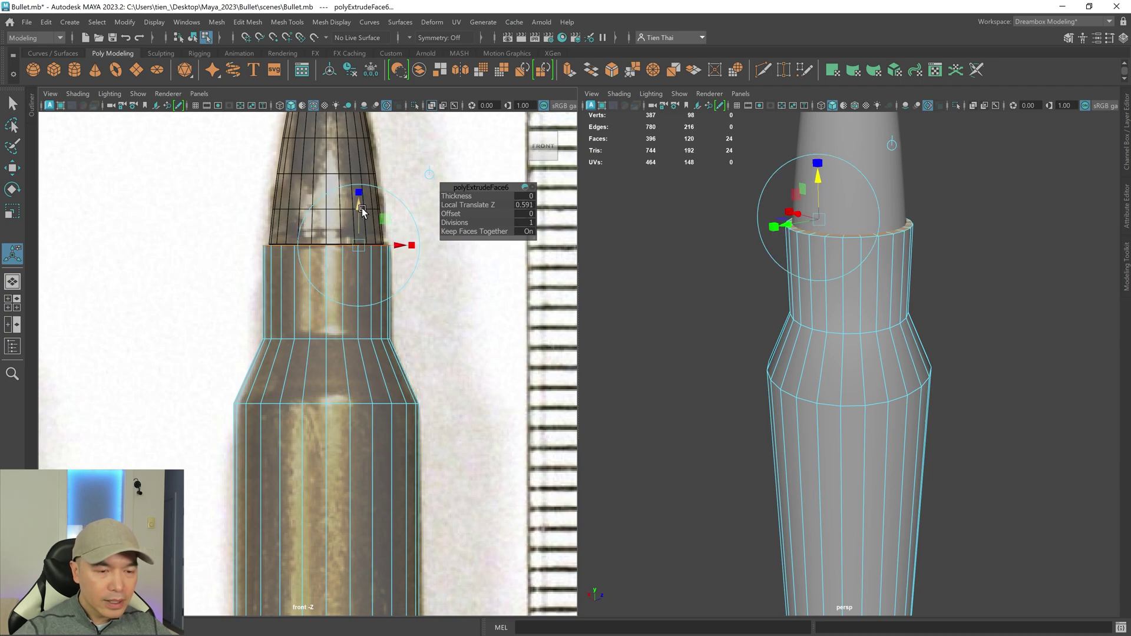
middle_click_drag(363, 208, 352, 275, "alt")
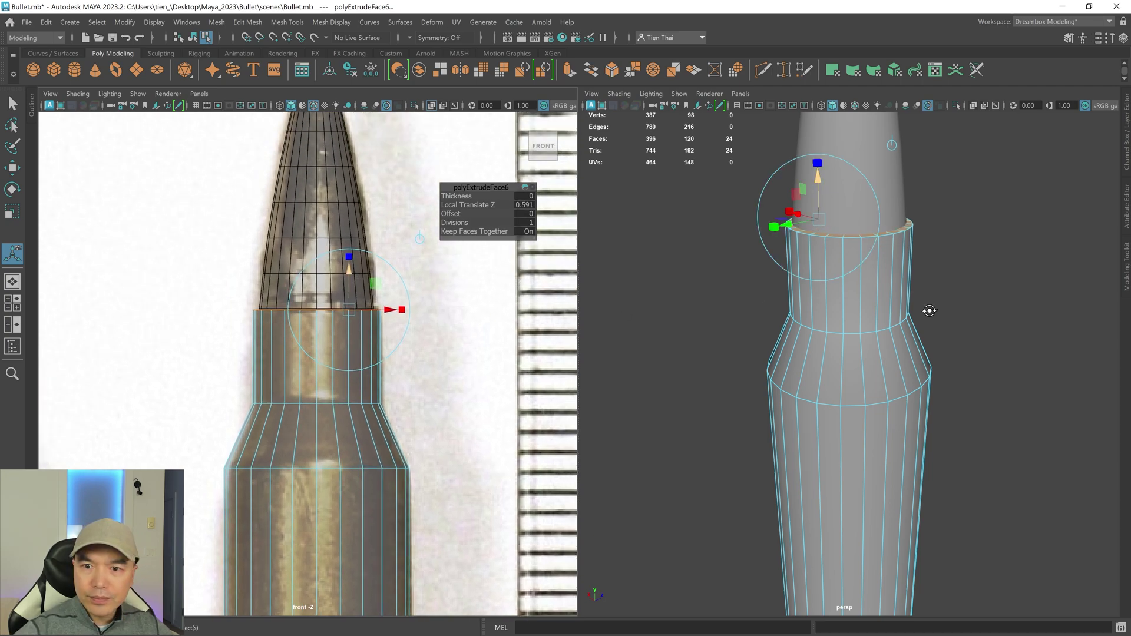
left_click_drag(889, 279, 875, 318, "alt")
middle_click_drag(344, 143, 360, 213, "alt")
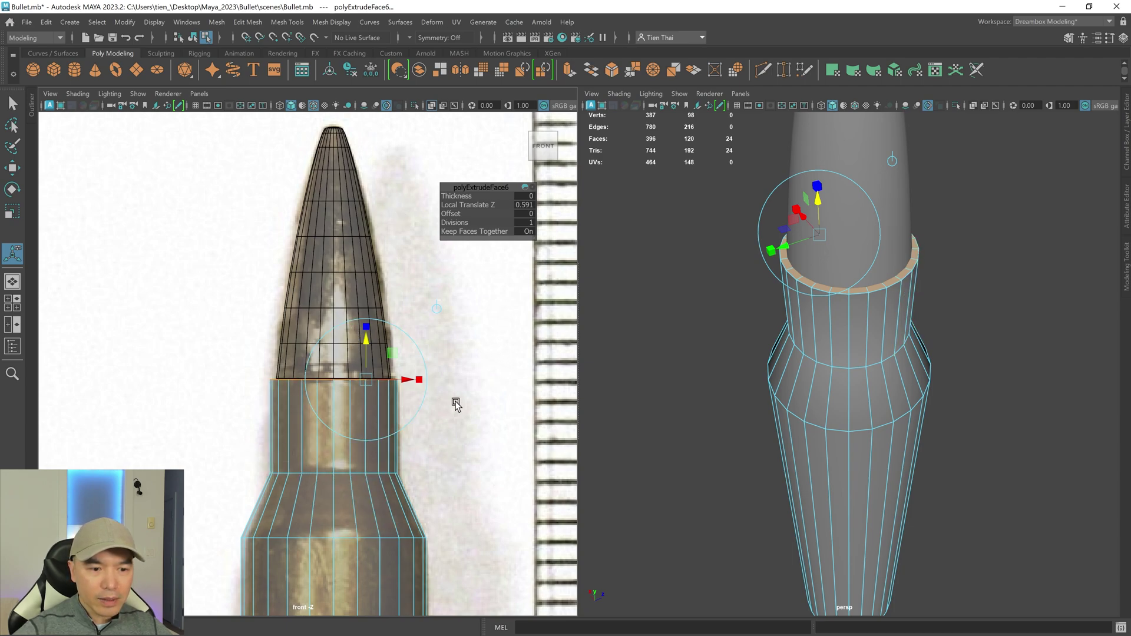
- Select both vertex rings of the neck and scale them in slightly to match the reference neck
right_click(482, 309)
right_click_drag(484, 329, 417, 310)
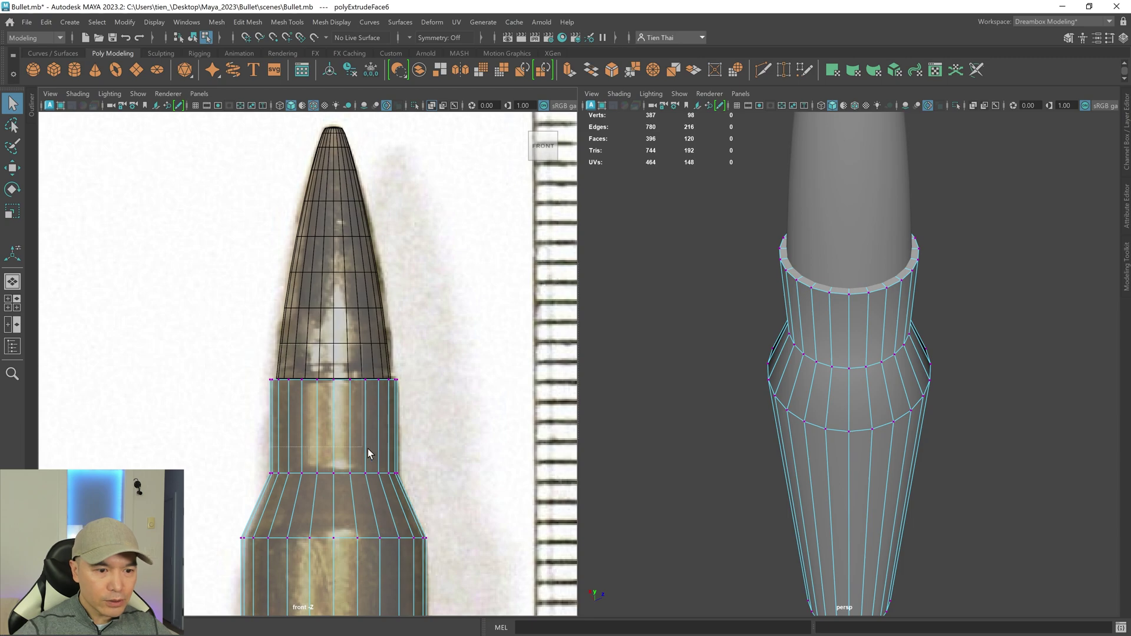
left_click_drag(437, 485, 435, 484)
key("r")
left_click_drag(329, 429, 331, 430)
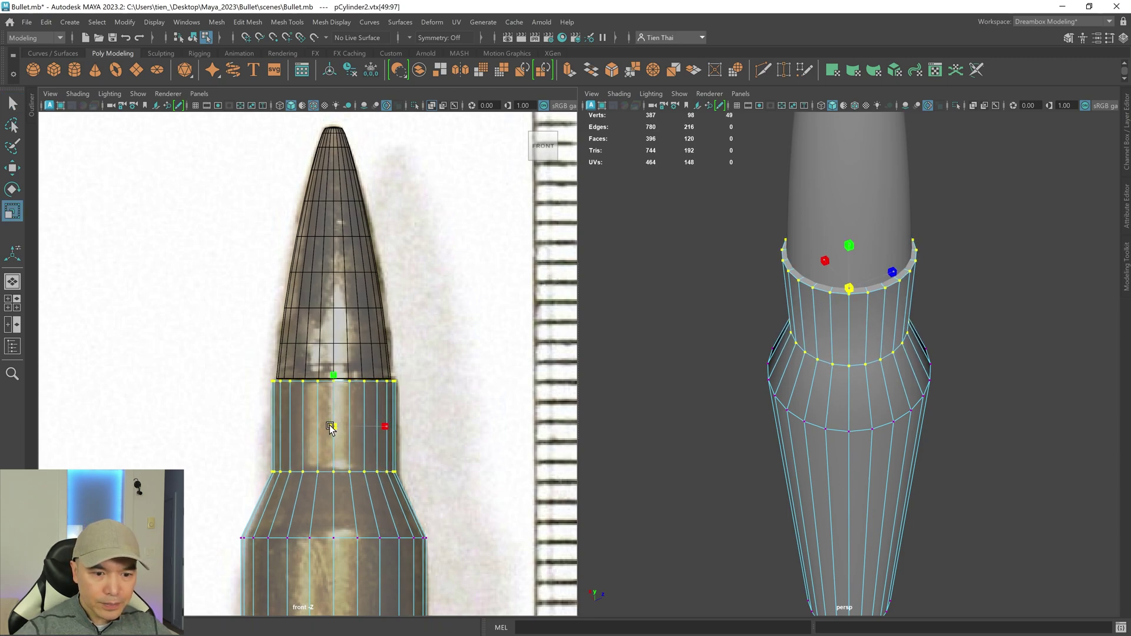
left_click_drag(876, 347, 901, 324, "alt")
- Select the whole bullet object and slightly adjust its overall scale and Y height to fit the neck and the reference
right_click_drag(954, 200, 1020, 152)
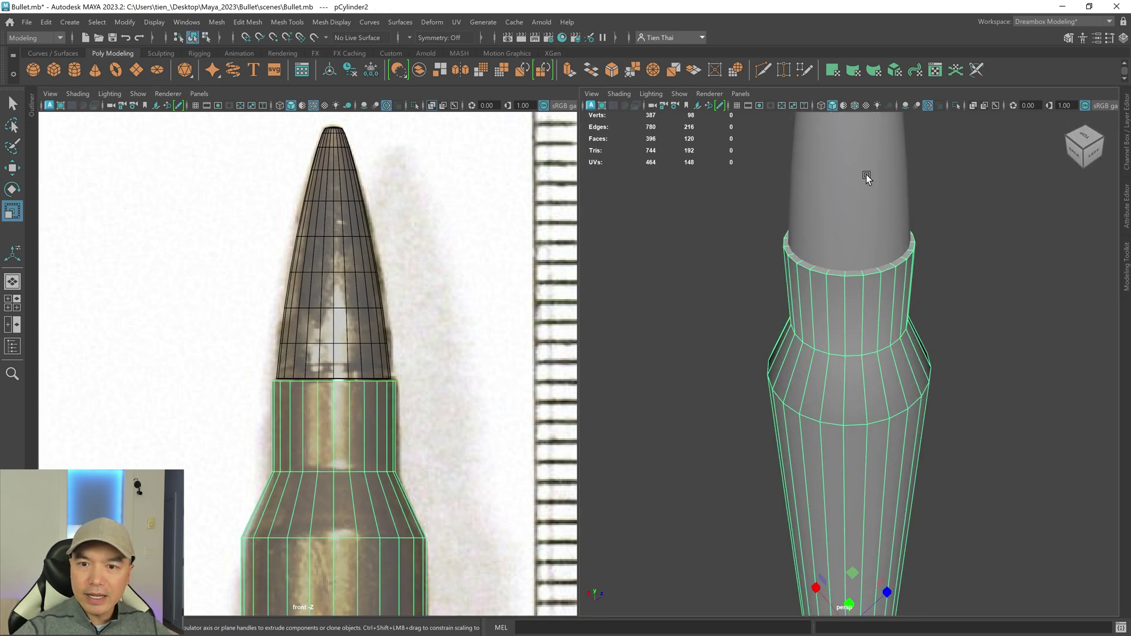
left_click(866, 174)
left_click_drag(833, 313, 841, 341, "alt")
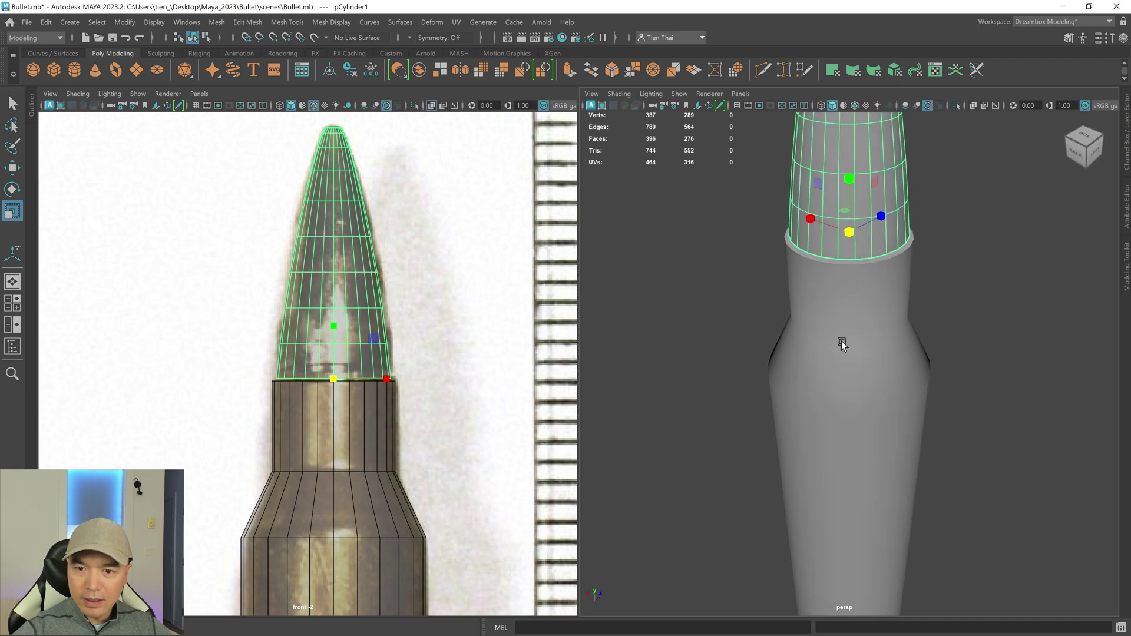
left_click_drag(334, 377, 335, 377)
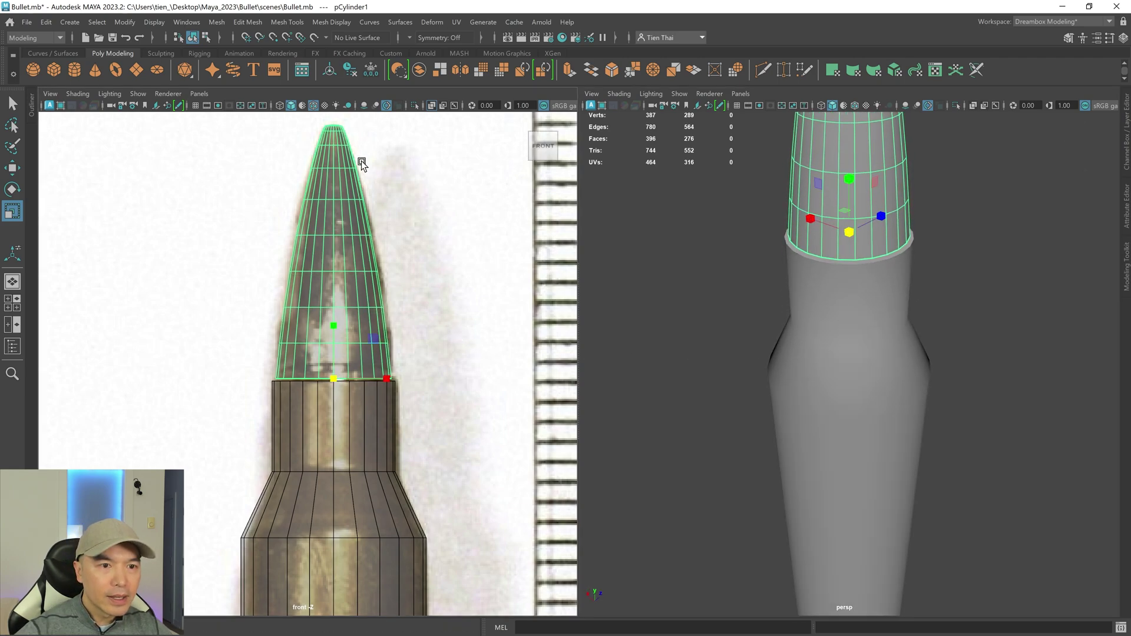
left_click_drag(335, 323, 336, 324)
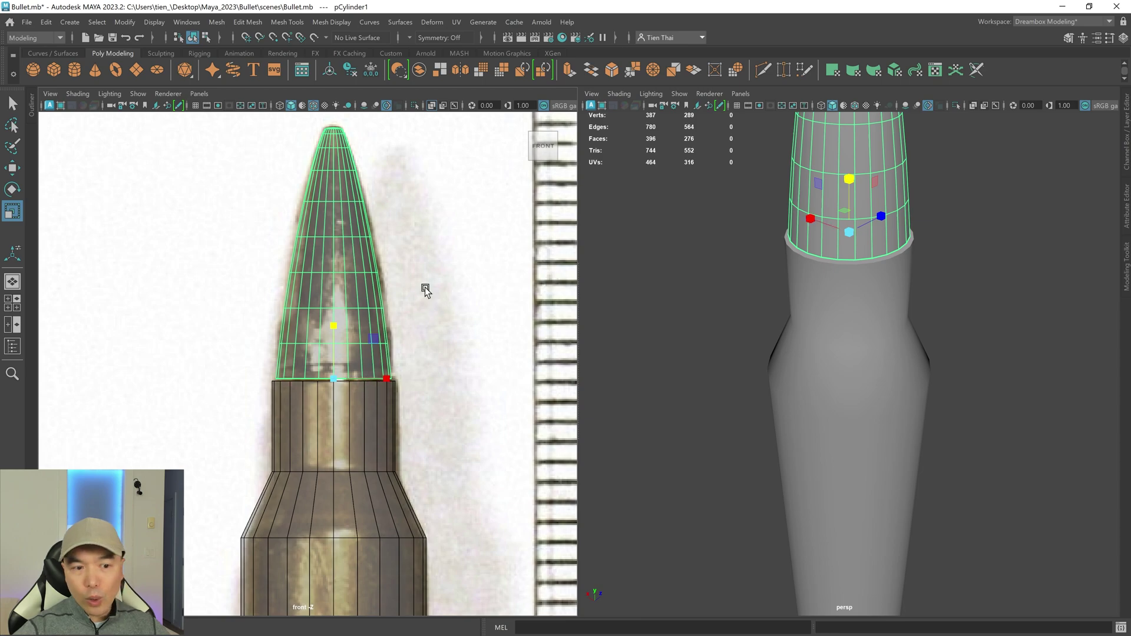
- Isolate the casing in the perspective view and raise the neck's top cap faces along Y to the bullet's base
key("w")
scroll(371, 379, "up", 5)
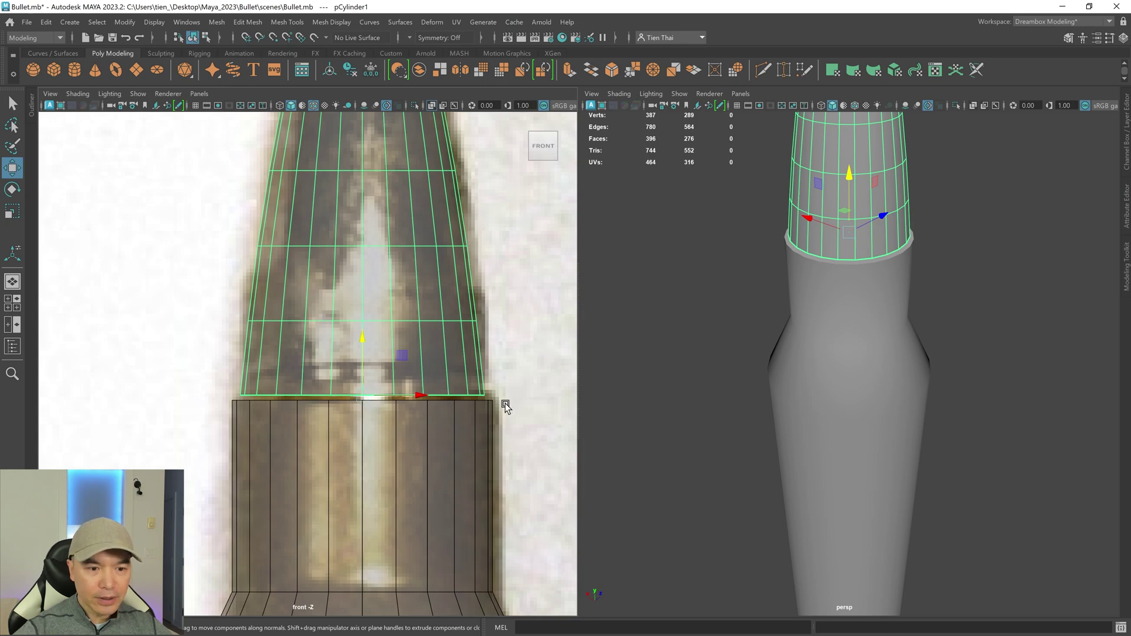
left_click(868, 317)
left_click_drag(953, 287, 963, 291, "alt")
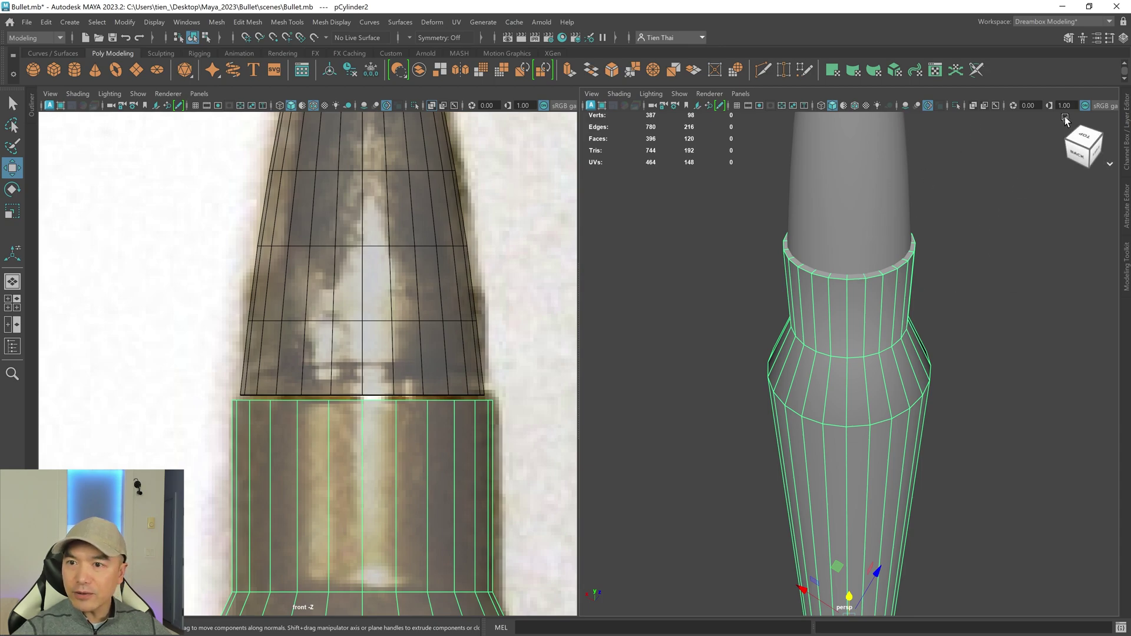
left_click(957, 106)
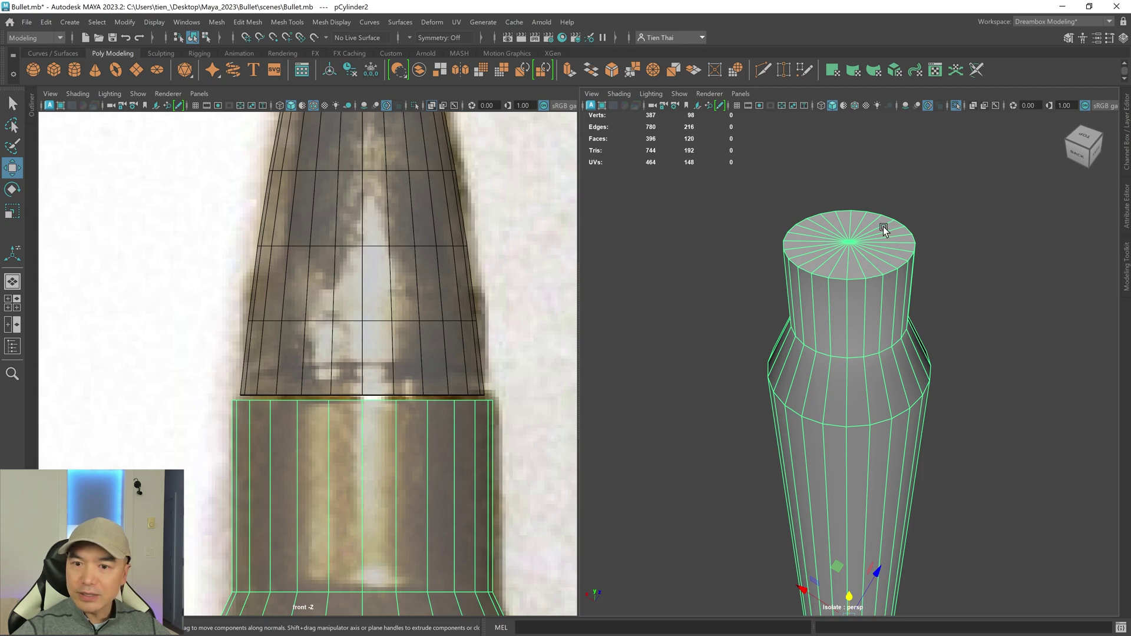
right_click_drag(969, 188, 950, 212)
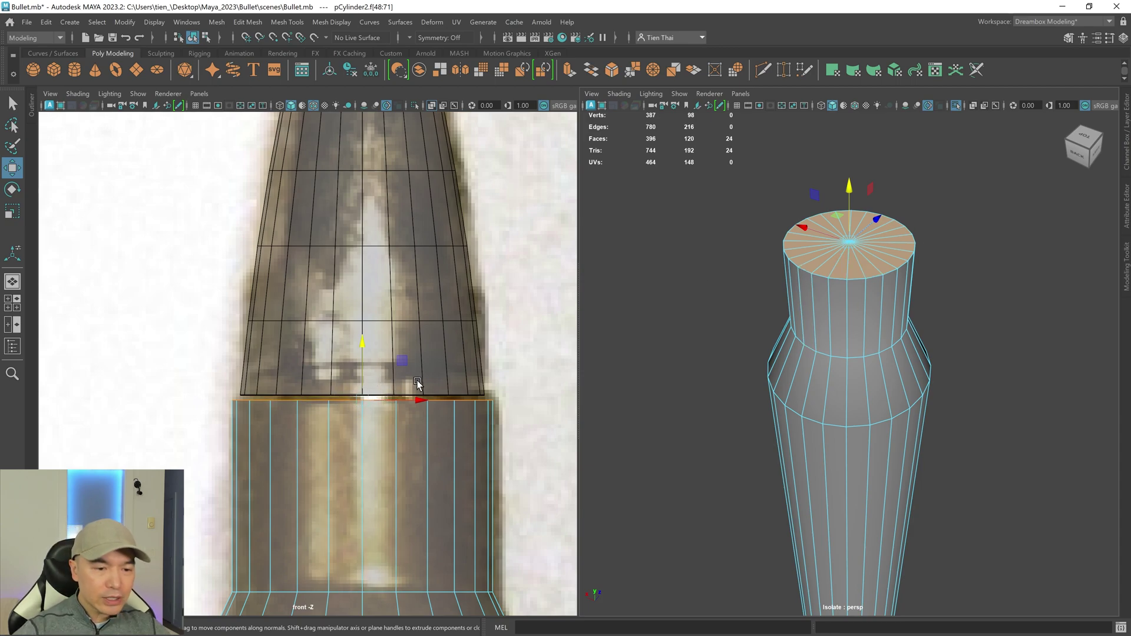
left_click_drag(361, 346, 363, 391)
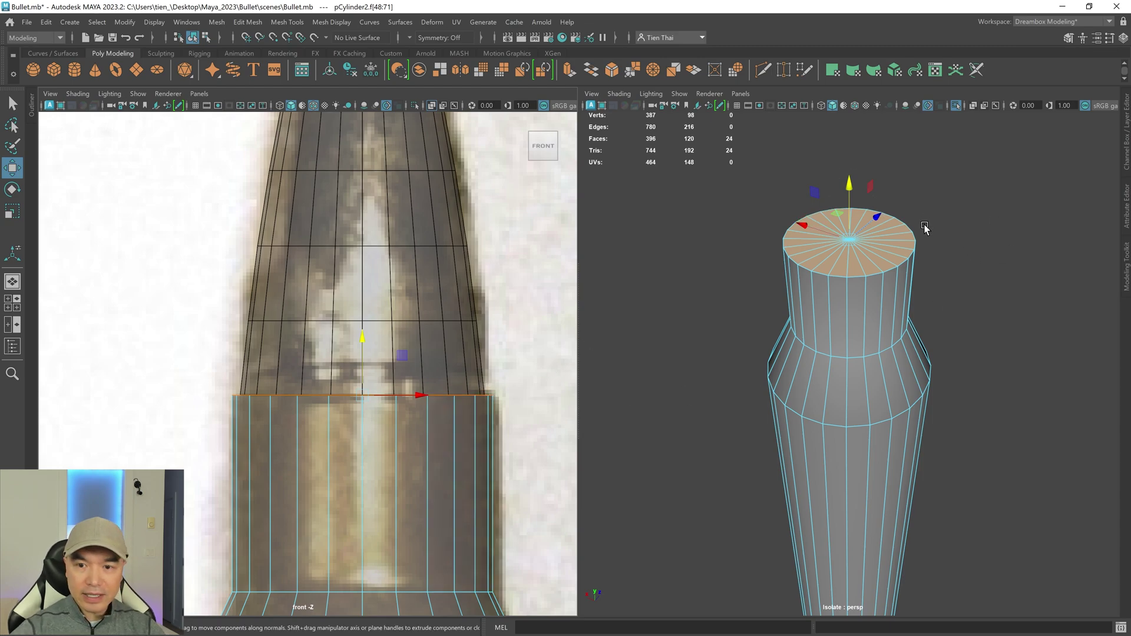
- Delete the neck's top cap faces, turn off isolation and return the casing to object mode
key("Delete")
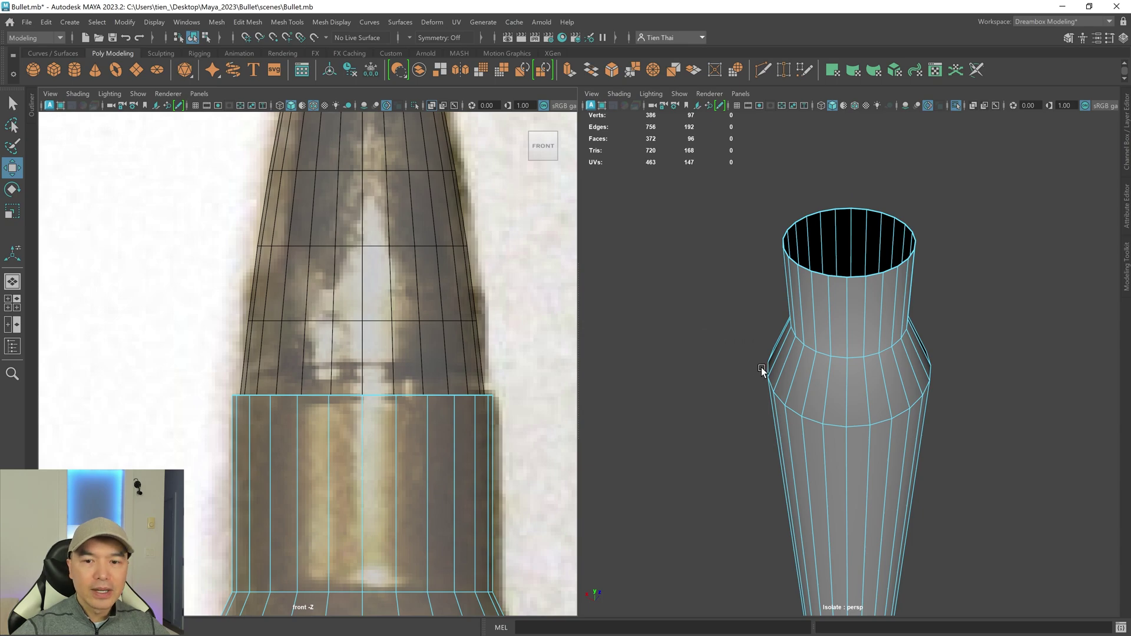
scroll(761, 366, "down", 3)
left_click(957, 105)
right_click_drag(920, 230, 975, 197)
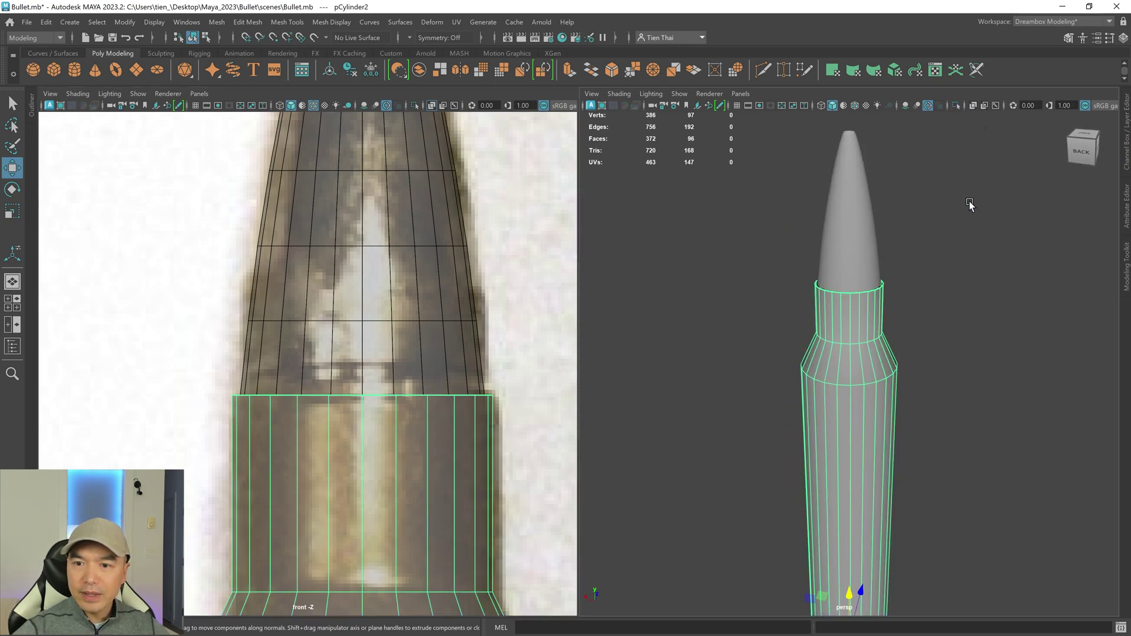
- Select the bullet and examine where it meets the casing's neck in a maximized perspective view
left_click(859, 222)
left_click_drag(893, 268, 887, 302, "alt")
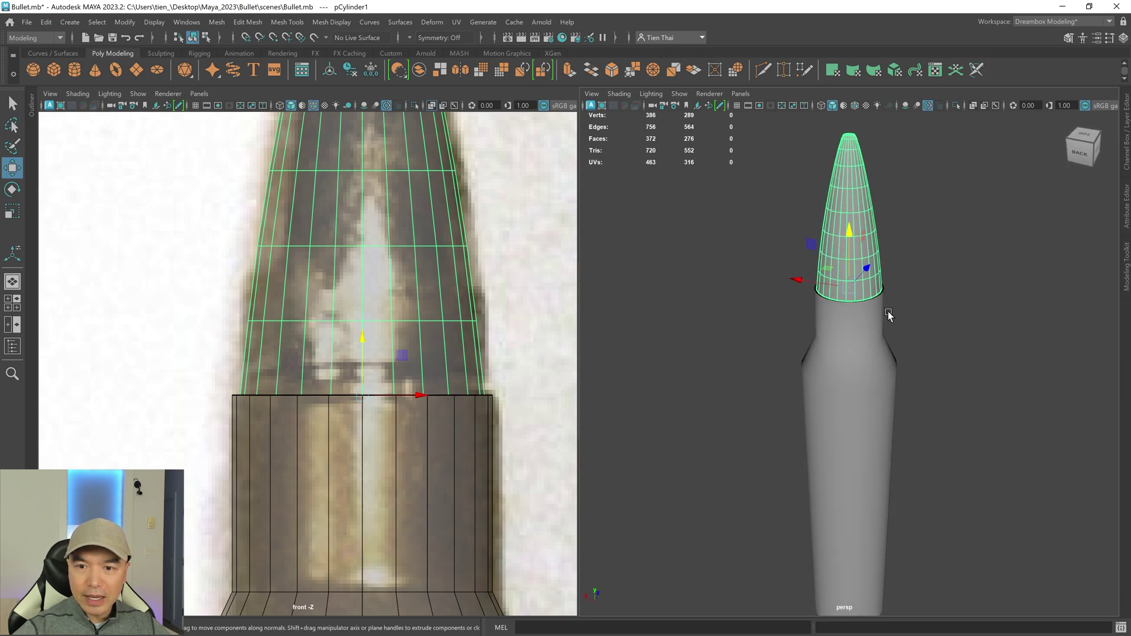
right_click_drag(826, 328, 806, 417, "alt")
key("space")
mouse_move(806, 417)
left_mouse_down("alt")
mouse_move(807, 431)
mouse_move(807, 399)
left_mouse_up("alt")
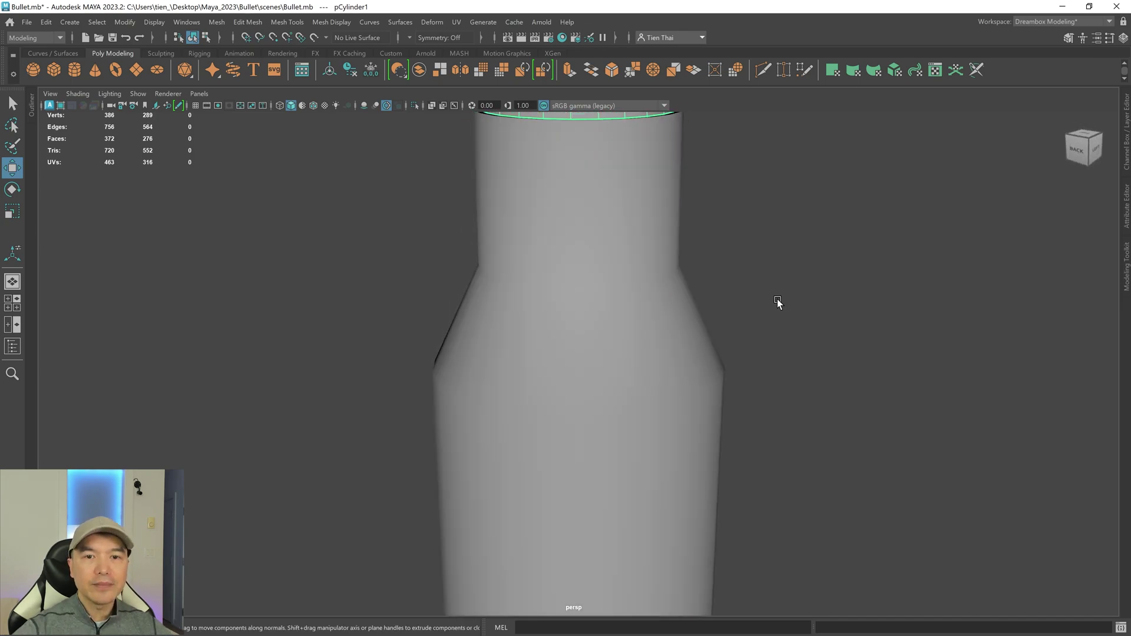
scroll(600, 138, "down", 3)
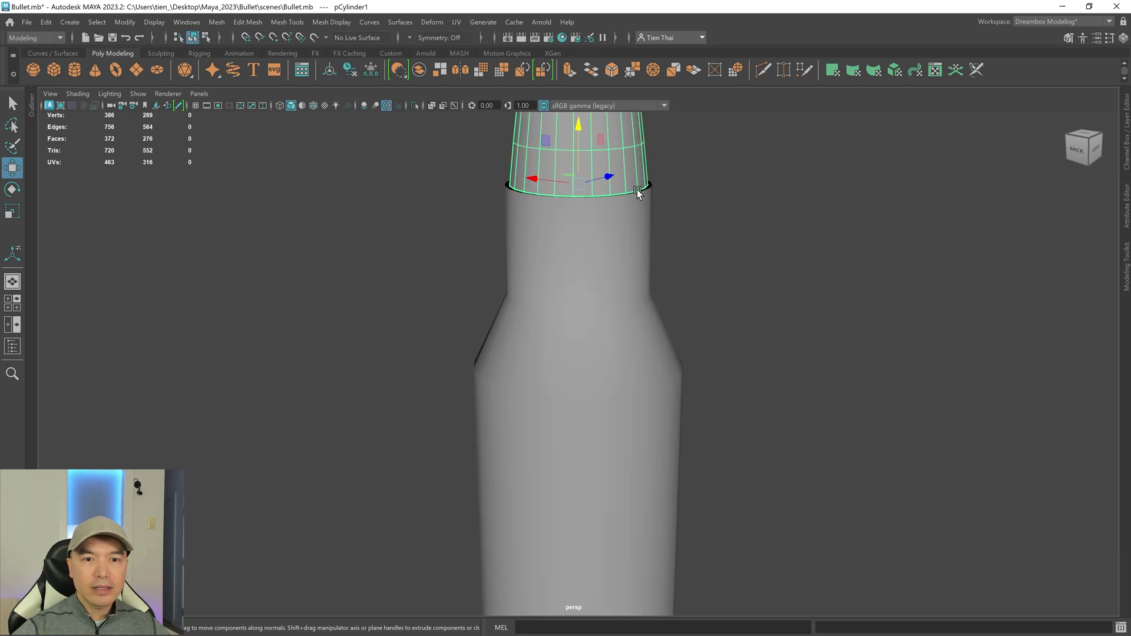
- Scale the bullet up very slightly and uniformly so its base fits the casing's neck opening
left_click_drag(574, 218, 563, 239, "alt")
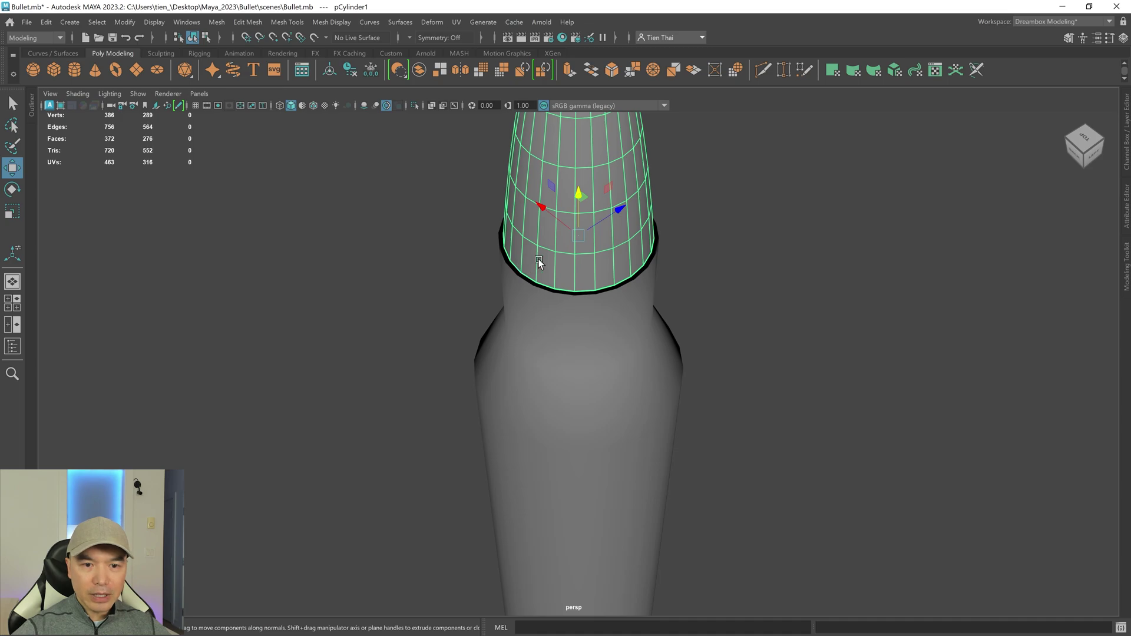
key("space")
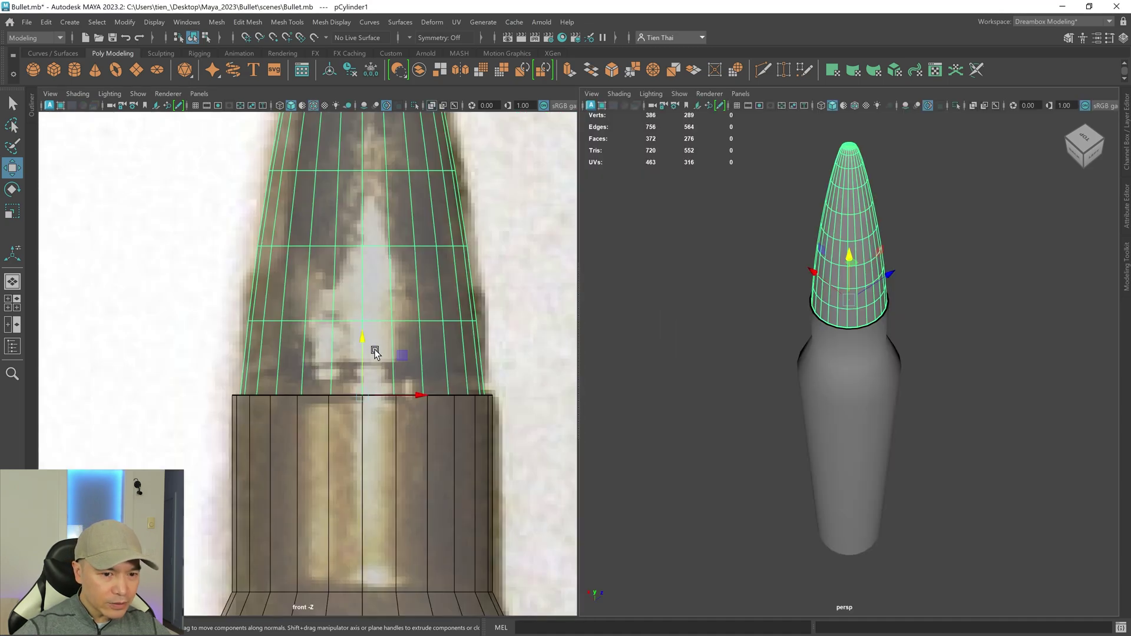
key("r")
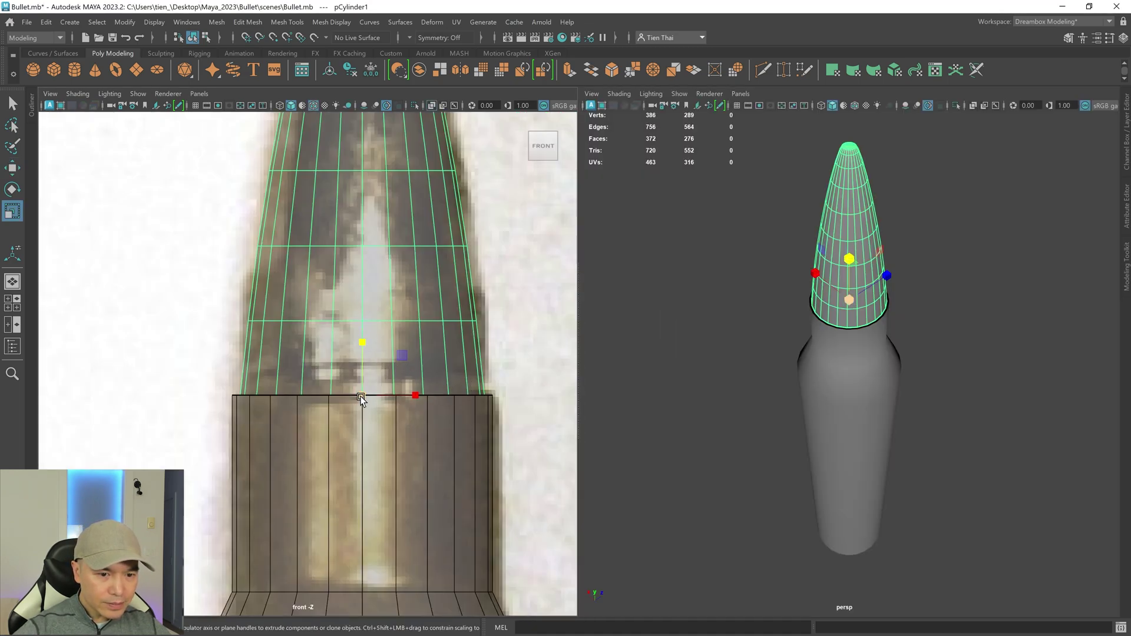
left_click_drag(362, 393, 360, 395)
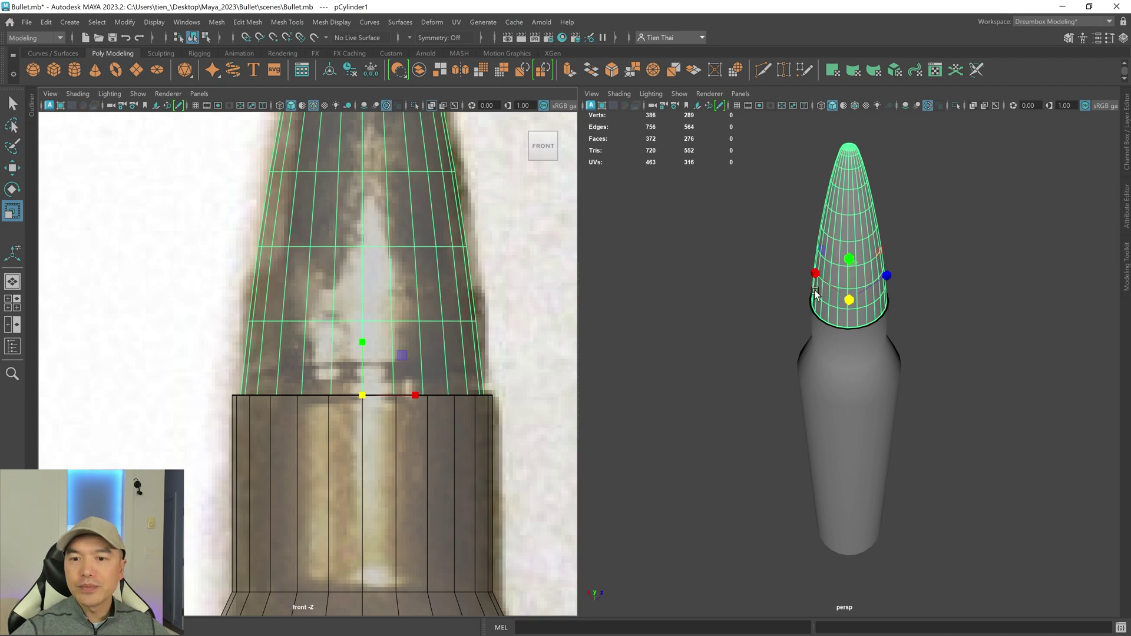
- Return to object mode, select the bullet and the casing together, and combine them into one mesh
key("q")
right_click_drag(856, 256, 939, 215)
left_click_drag(744, 242, 914, 421)
left_click(1126, 265)
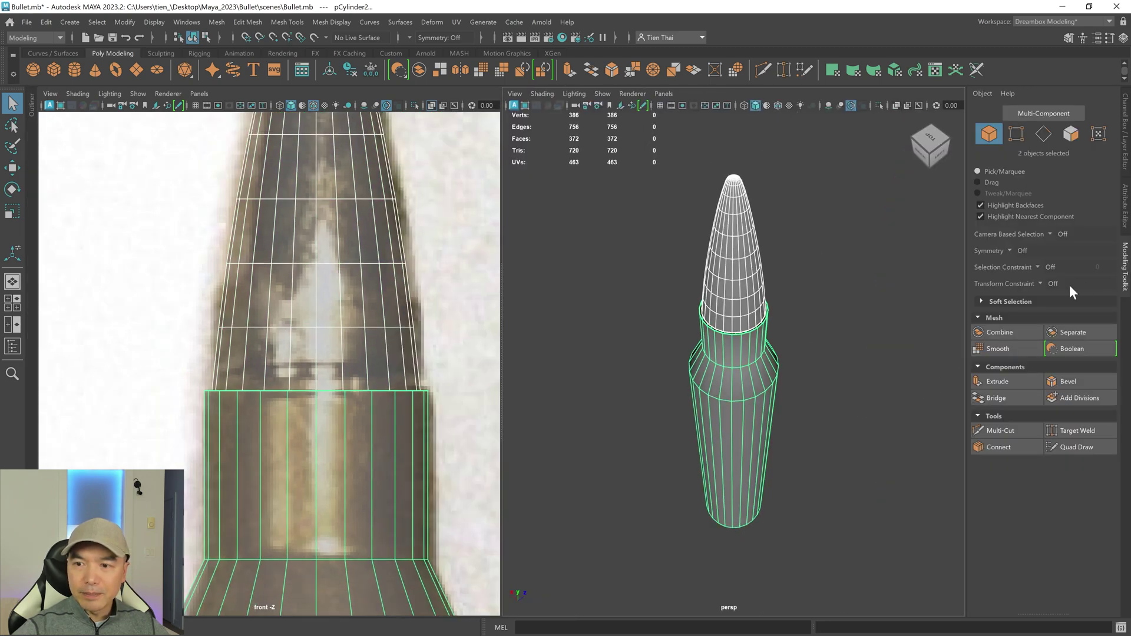
left_click(1015, 331)
key("w")
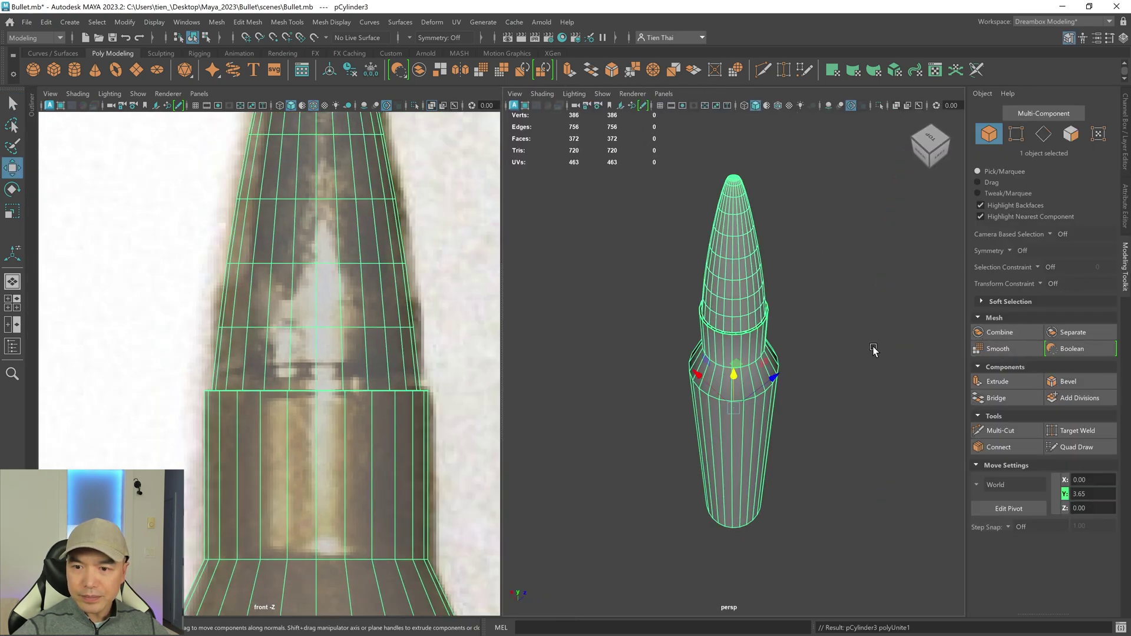
- Select the open border edges of the bullet's base and the neck's rim and bridge them to close the gap
key("space")
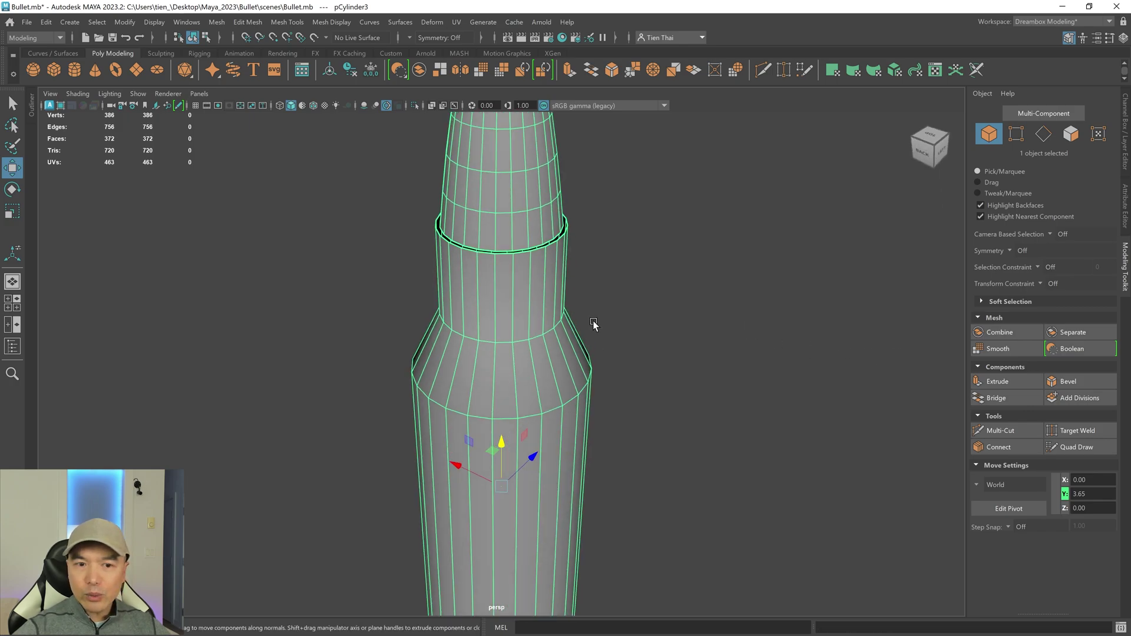
scroll(610, 339, "up", 5)
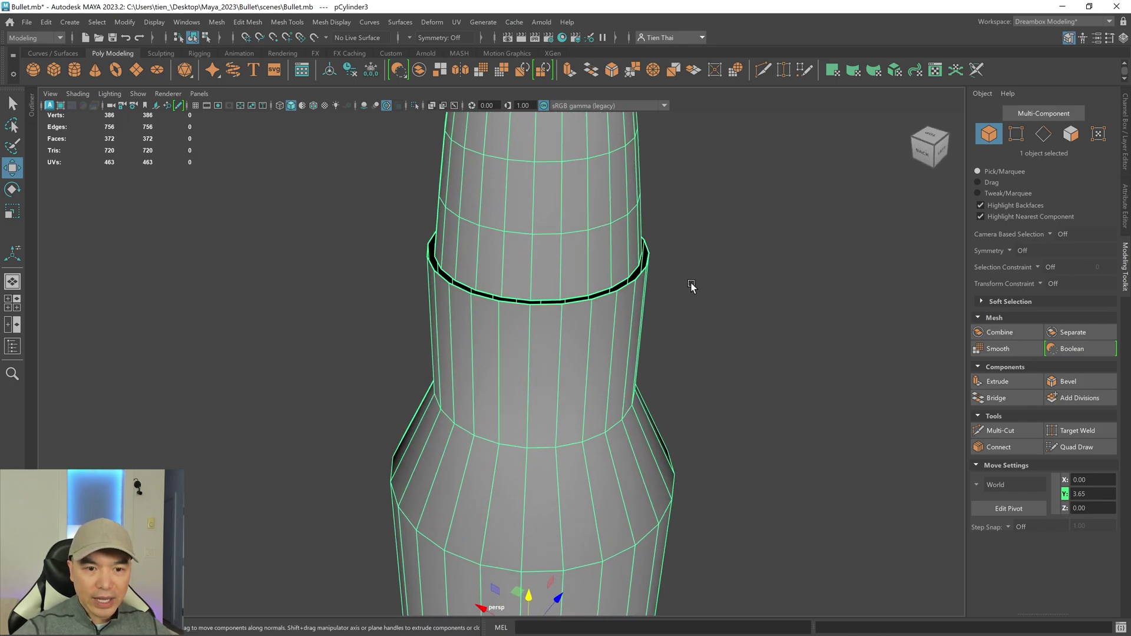
right_click_drag(681, 245, 678, 187)
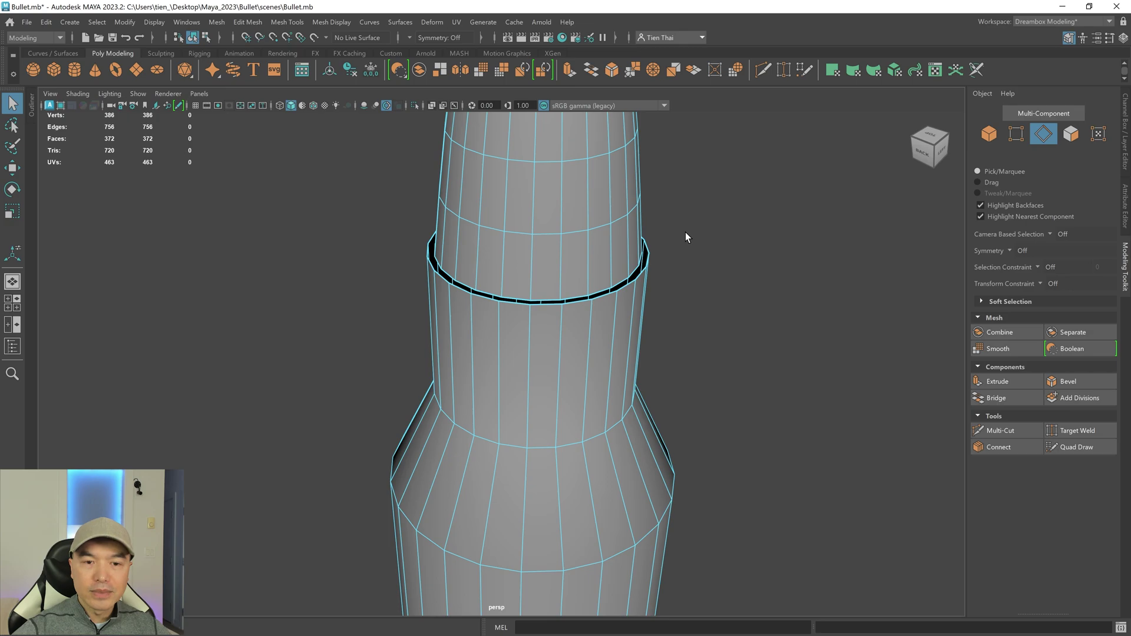
double_click(547, 304)
key("4")
left_click_drag(548, 304, 627, 365, "alt")
key("5")
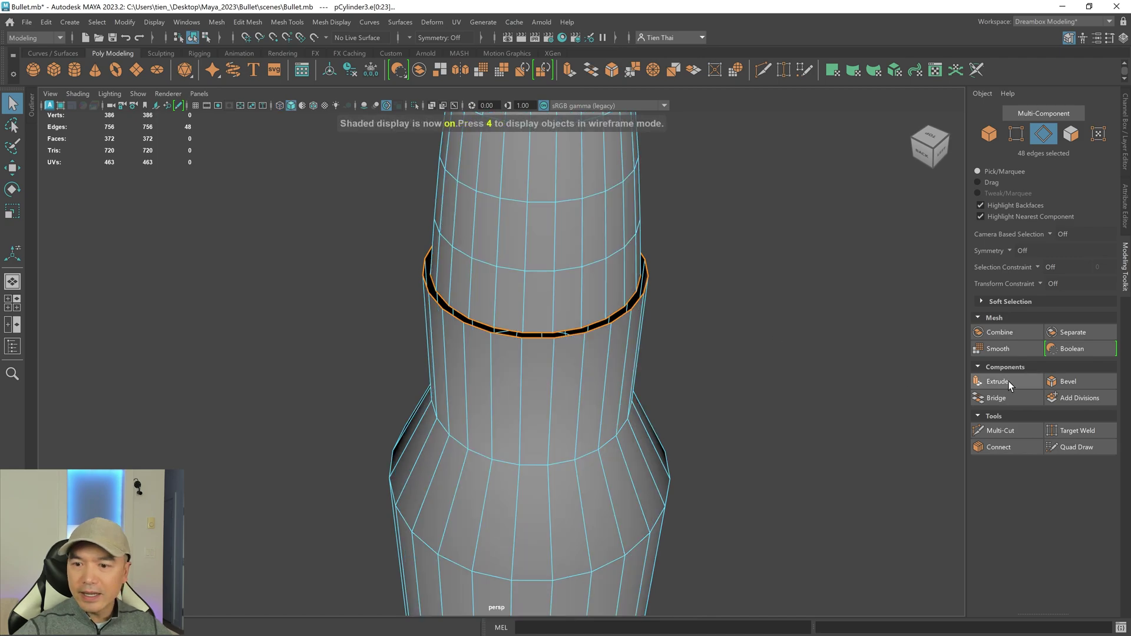
left_click(1013, 397)
left_click_drag(783, 380, 666, 380, "alt")
middle_click_drag(646, 366, 631, 390, "alt")
right_click_drag(631, 390, 793, 409, "alt")
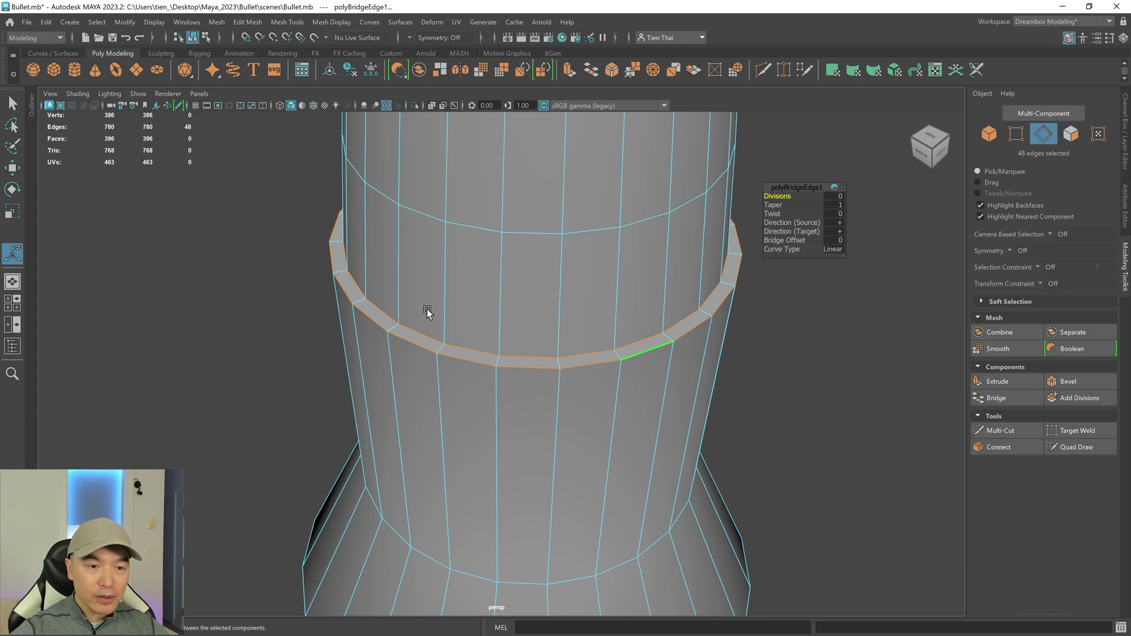
- Check with single vertex selections on the bridged ring's inner and outer rims that the vertices are merged
right_click_drag(317, 215, 258, 215)
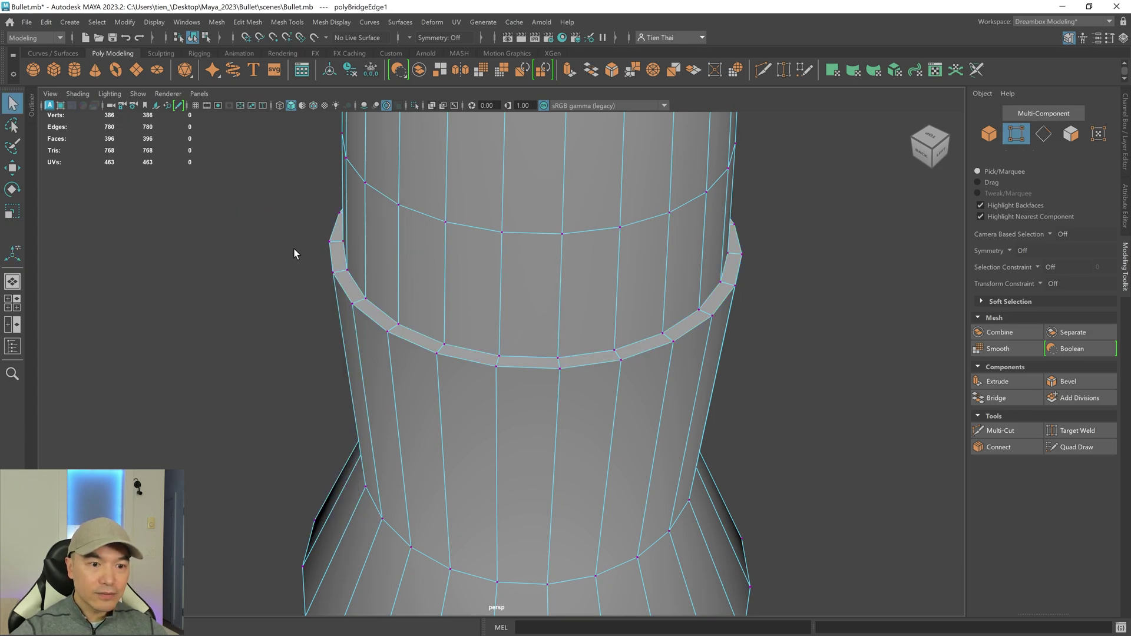
left_click(337, 275)
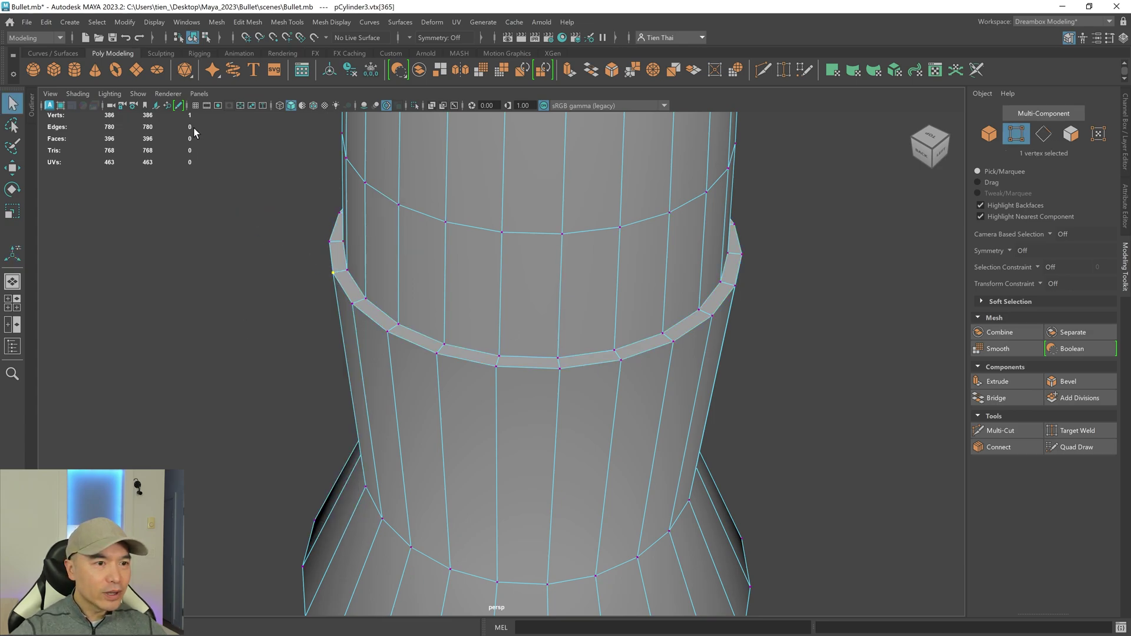
key("4")
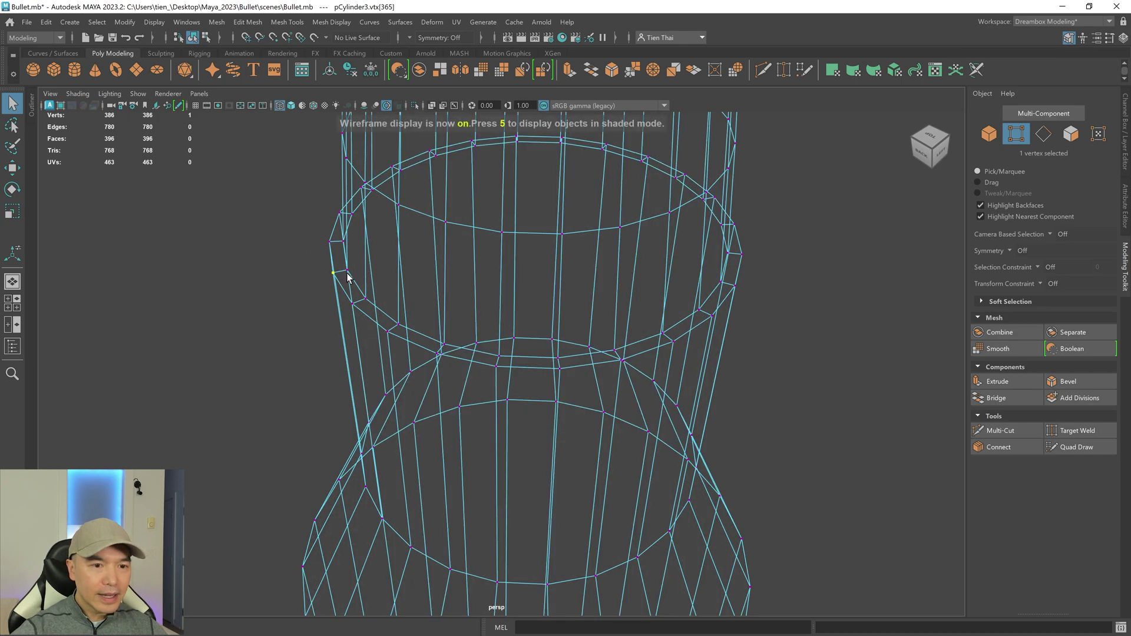
key("5")
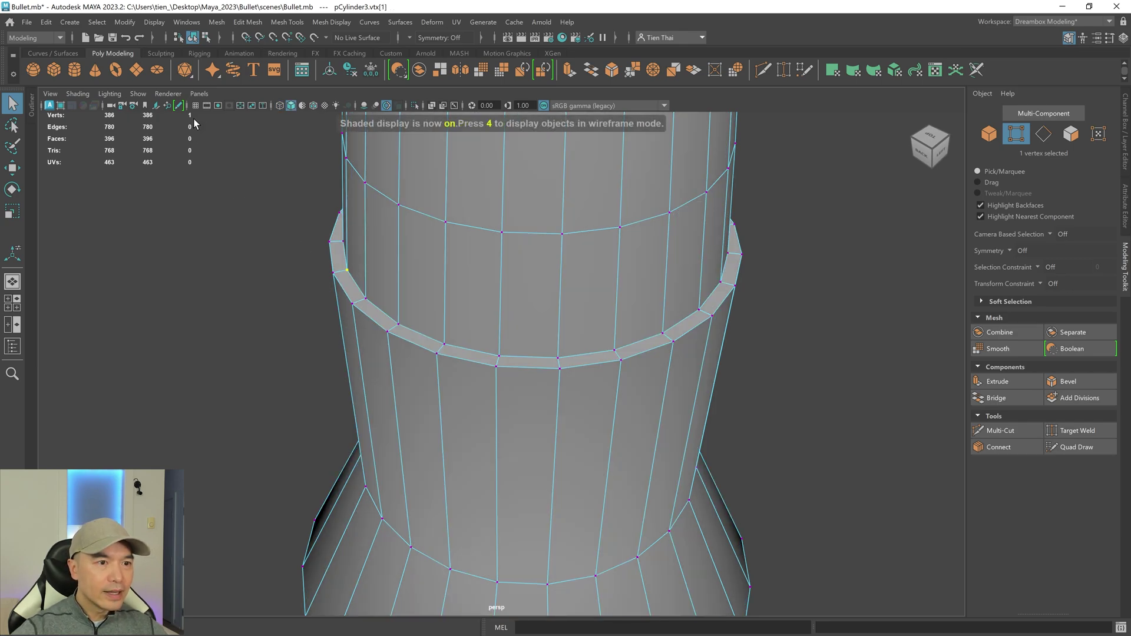
scroll(410, 307, "down", 10)
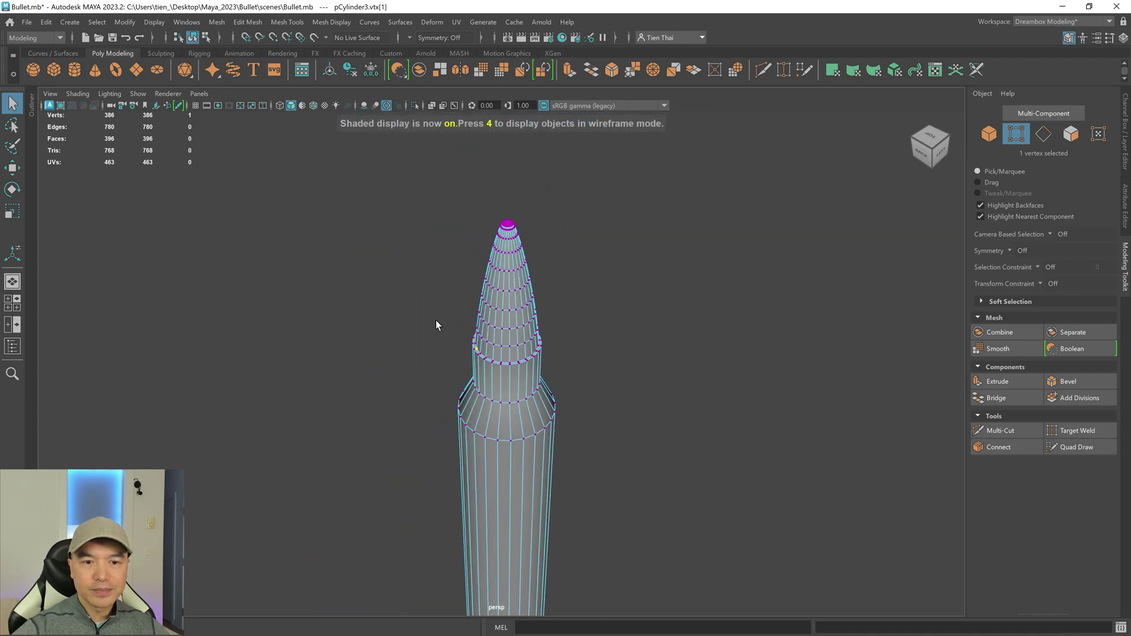
- Return the combined mesh to object mode, deselect it and view the whole cartridge from the side in perspective
left_click_drag(564, 415, 576, 387, "alt")
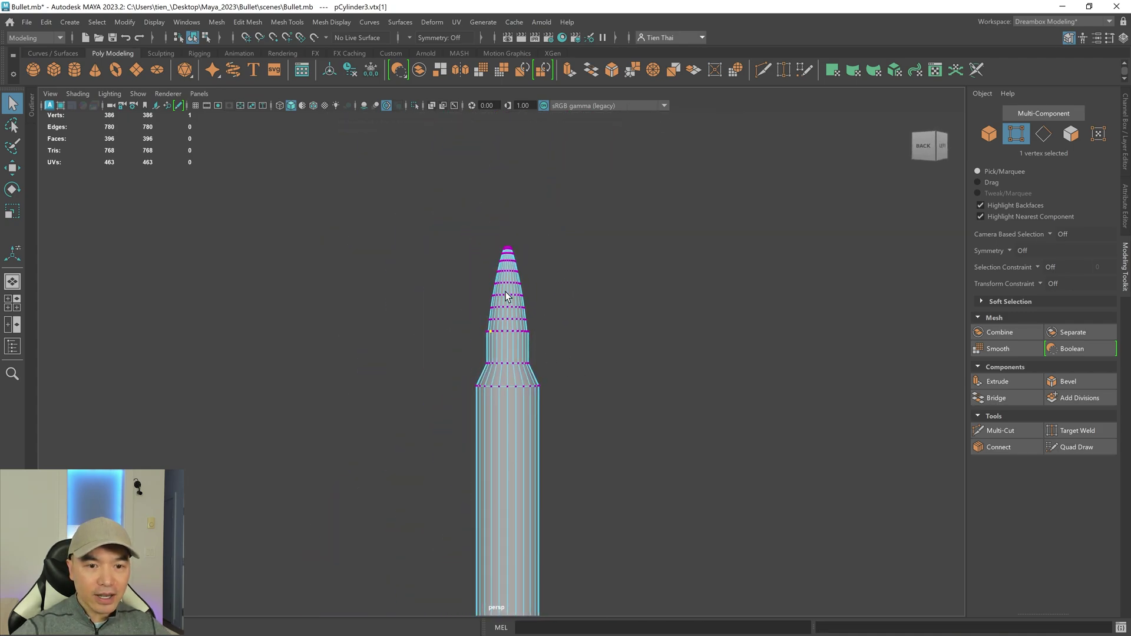
key("F8")
left_click(576, 252)
middle_click_drag(591, 382, 559, 267, "alt")
left_click_drag(479, 401, 485, 394, "alt")
key("space")
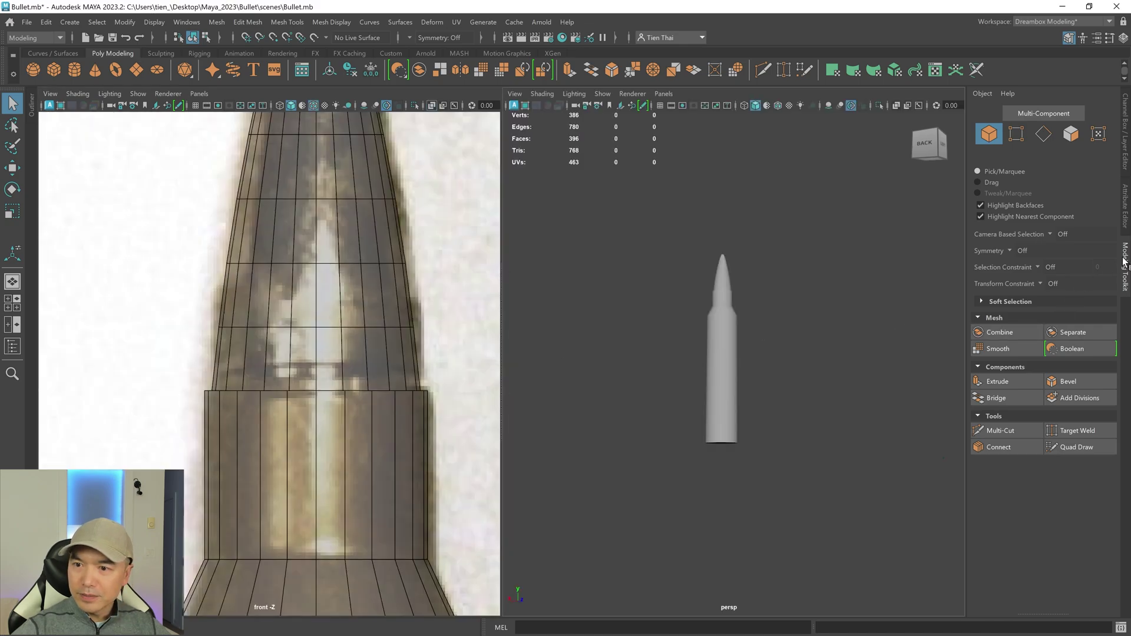
- Insert two edge loops with Multi-Cut near the casing's base, following the extractor groove in the front-view reference
left_click(1124, 260)
left_click(409, 480)
key("a")
middle_click_drag(323, 508, 322, 371, "alt")
scroll(322, 374, "up", 4)
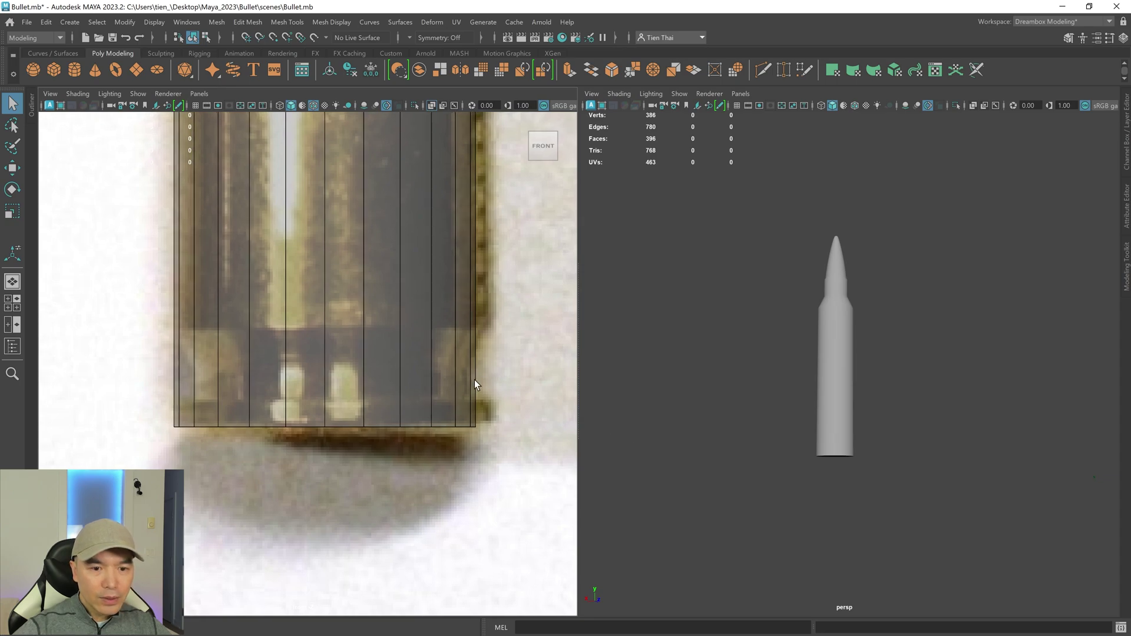
right_click(539, 320)
left_click(404, 278)
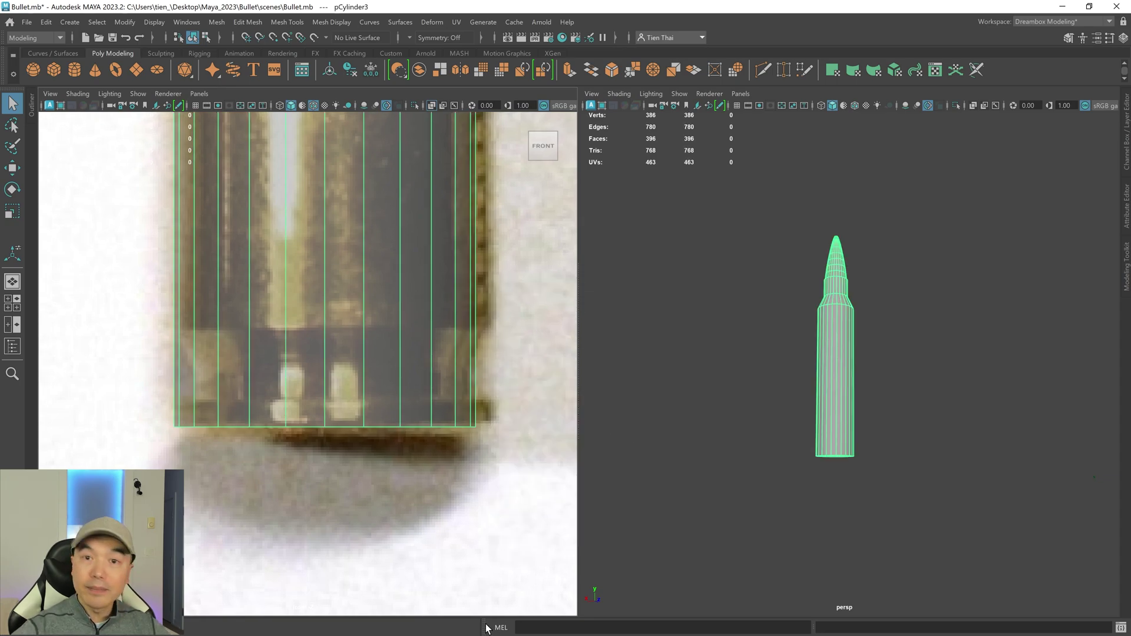
right_click_drag(453, 298, 362, 299, "shift")
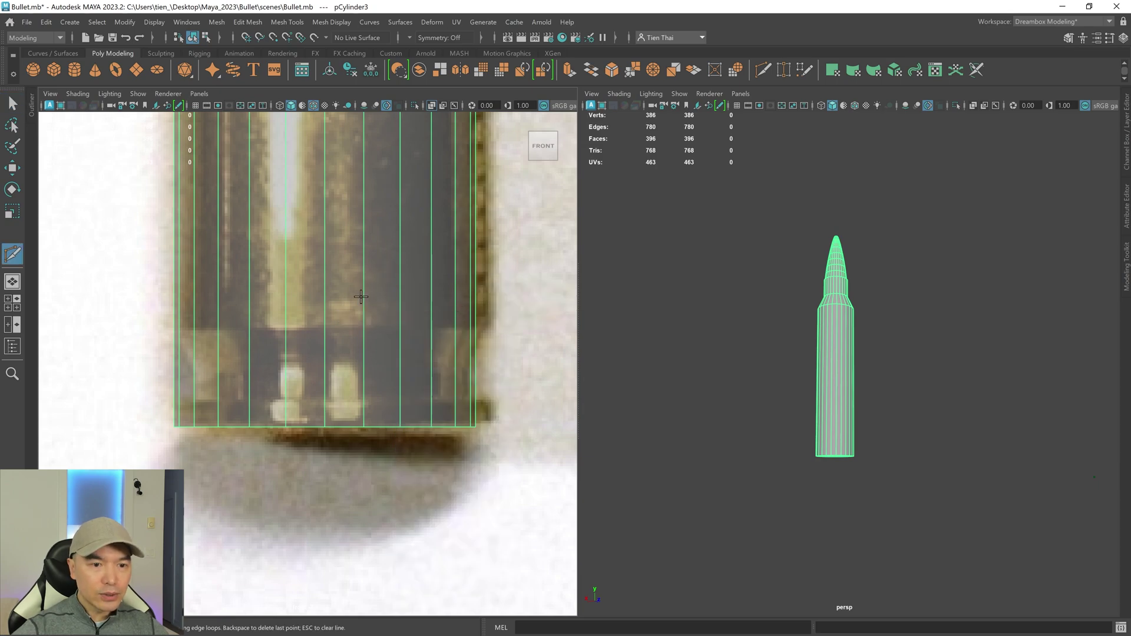
left_click(465, 401, "ctrl")
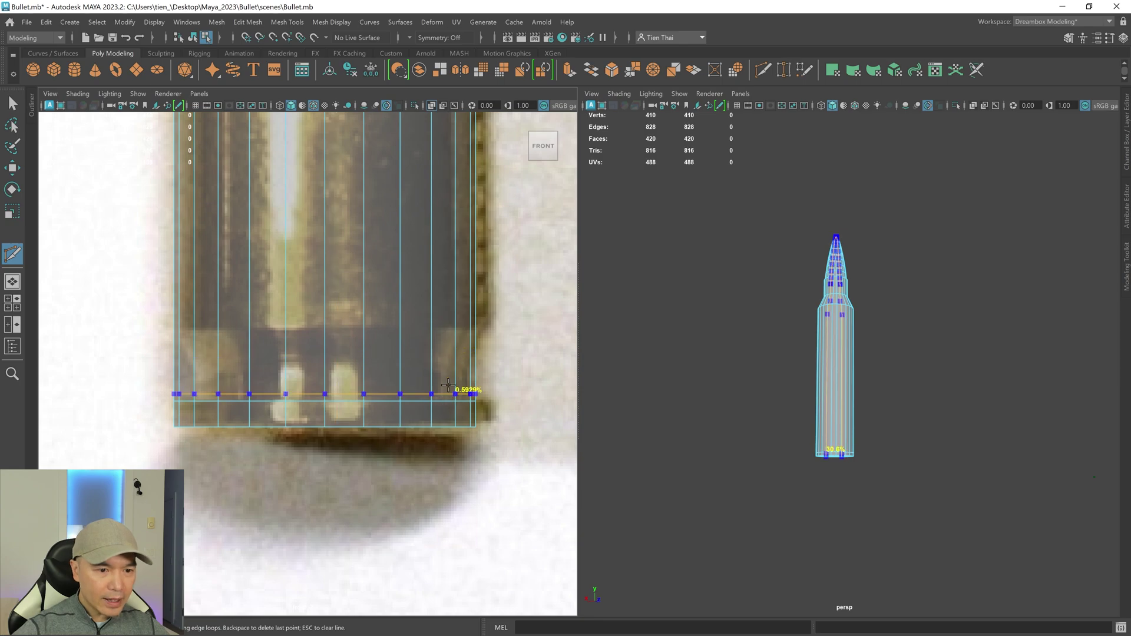
left_click(446, 361, "ctrl")
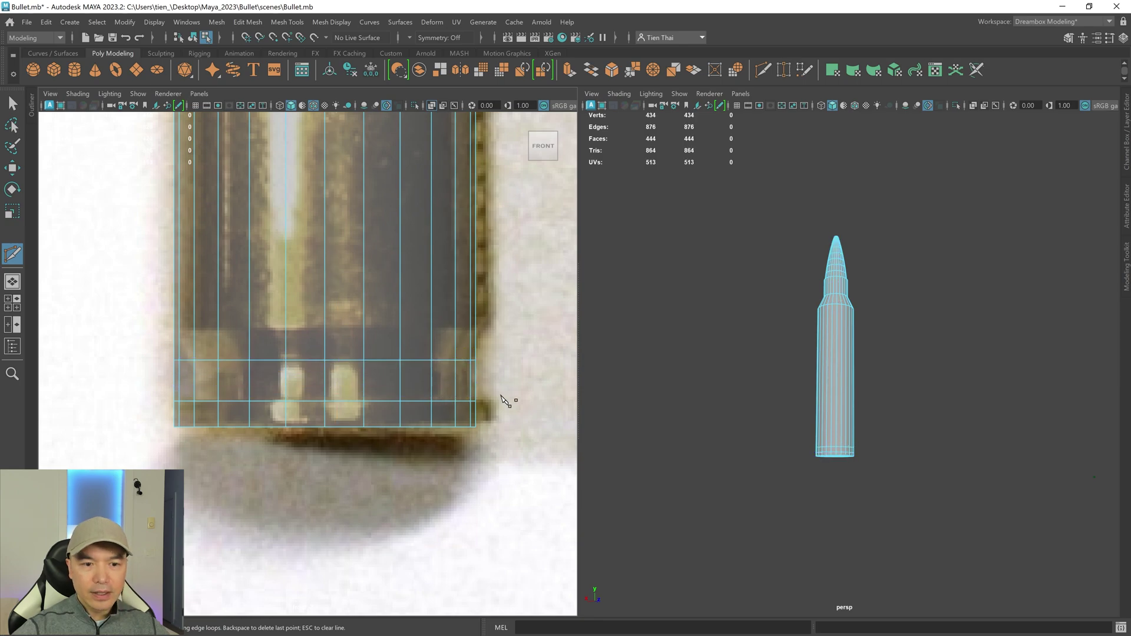
- Select the full face ring between the two base edge loops and extrude it inward with a thickness of -0.104
key("q")
right_click_drag(521, 269, 521, 302)
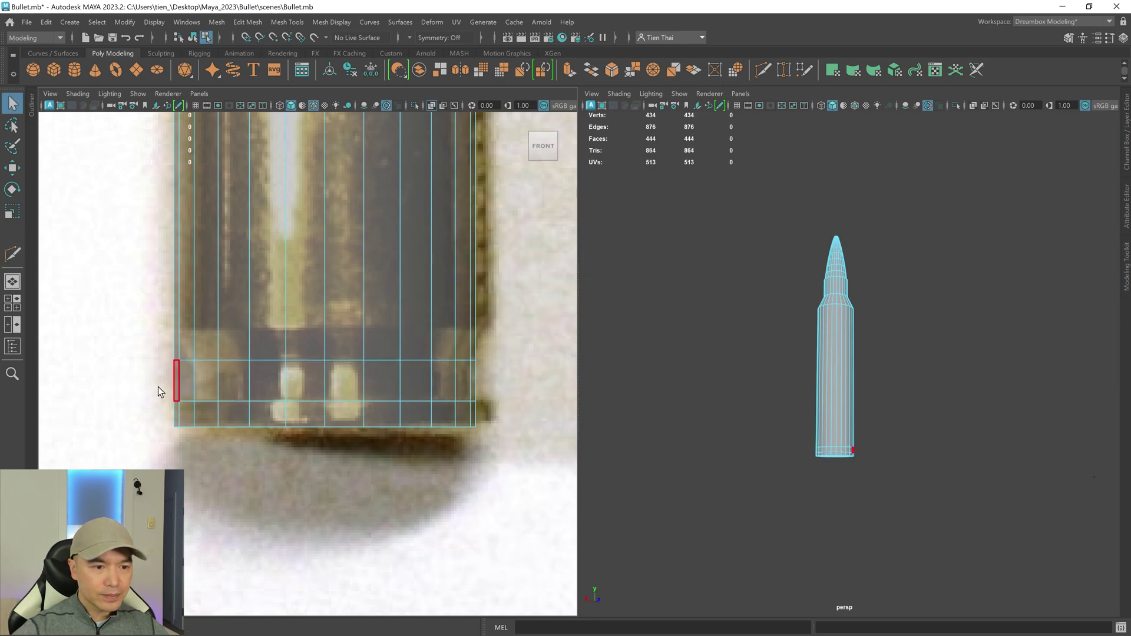
left_click_drag(345, 377, 509, 375)
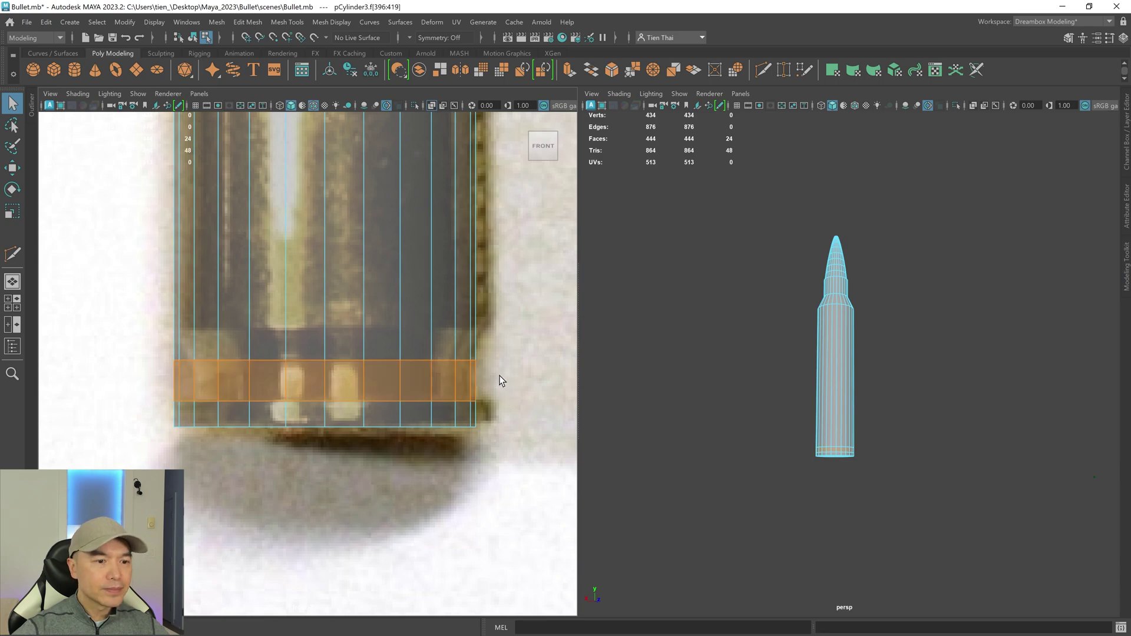
key("f")
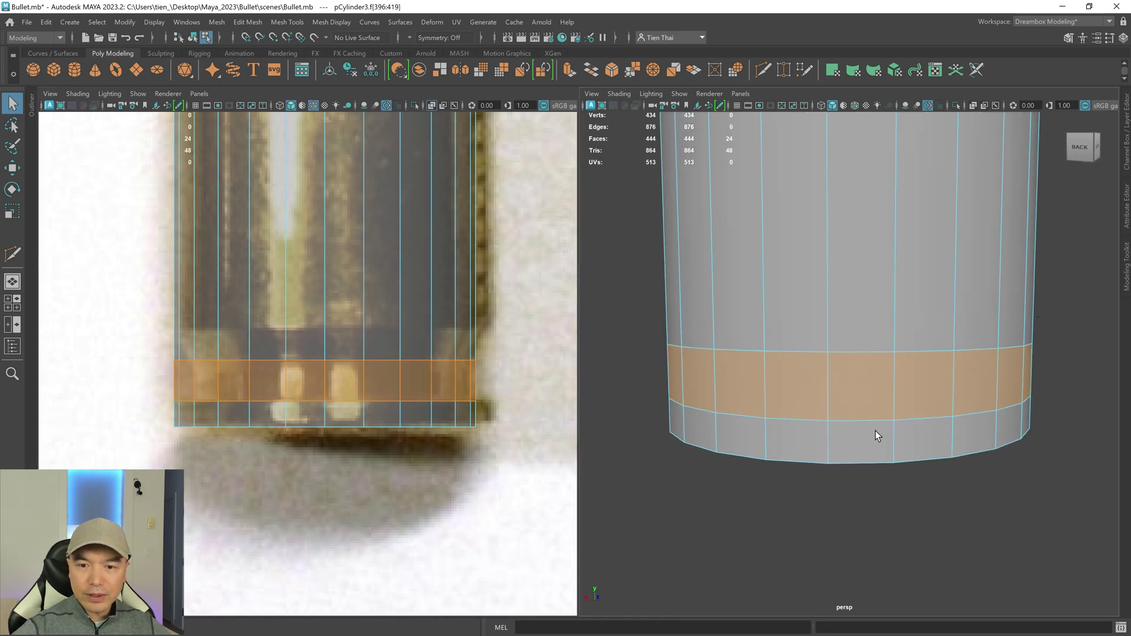
key("4")
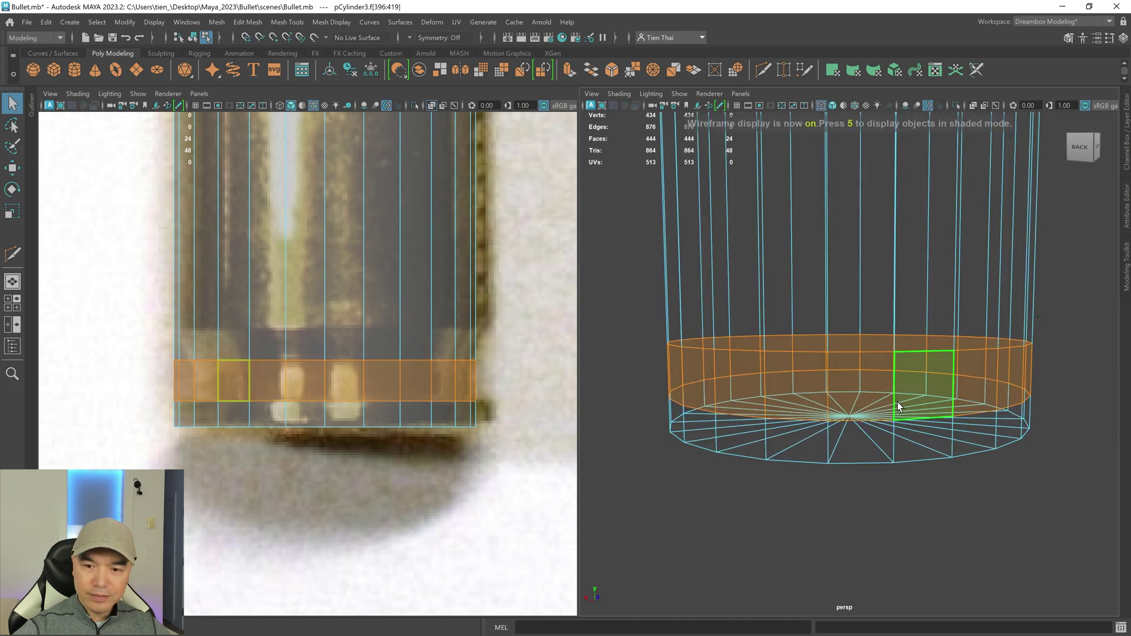
scroll(897, 401, "up", 3)
key("5")
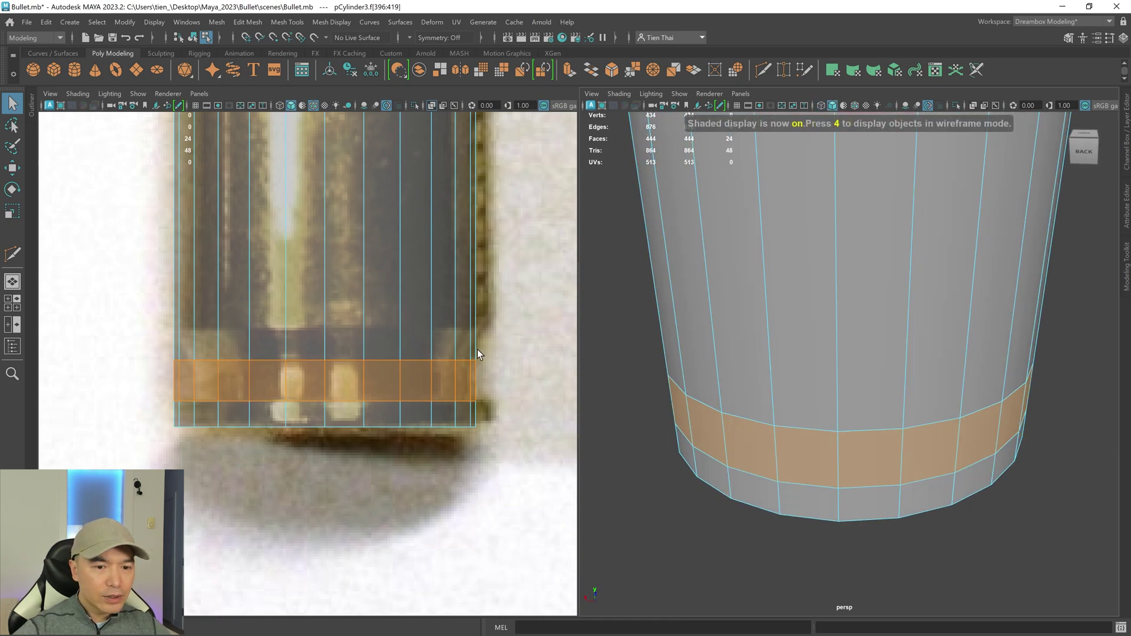
right_click_drag(512, 268, 503, 305, "shift")
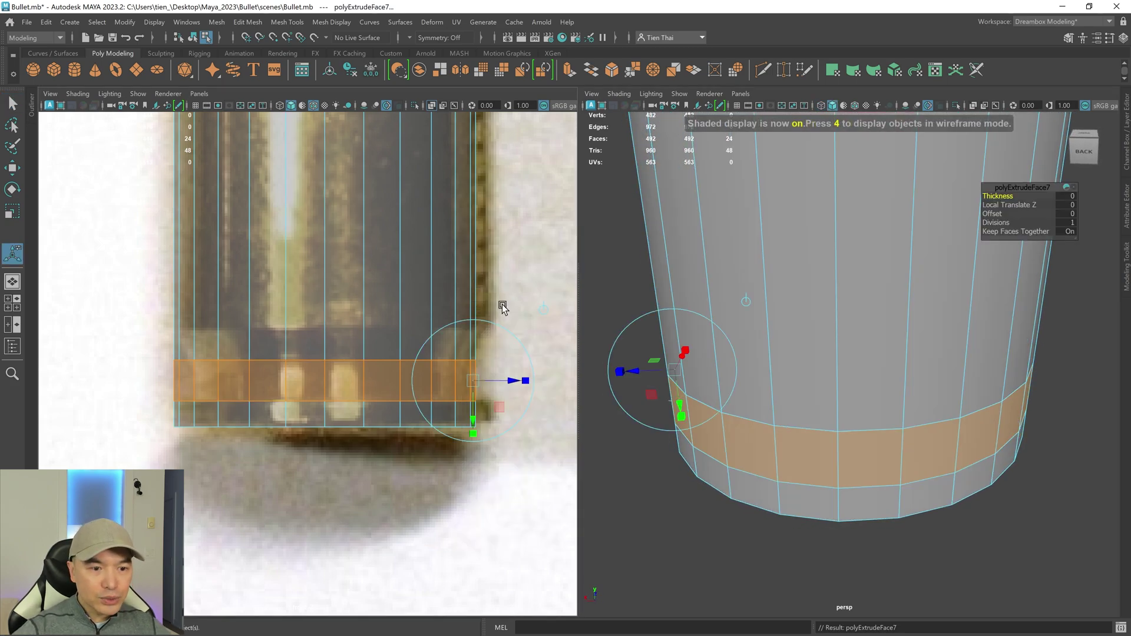
left_click_drag(999, 200, 973, 204)
right_click_drag(972, 298, 825, 318, "alt")
left_click_drag(826, 318, 804, 291, "alt")
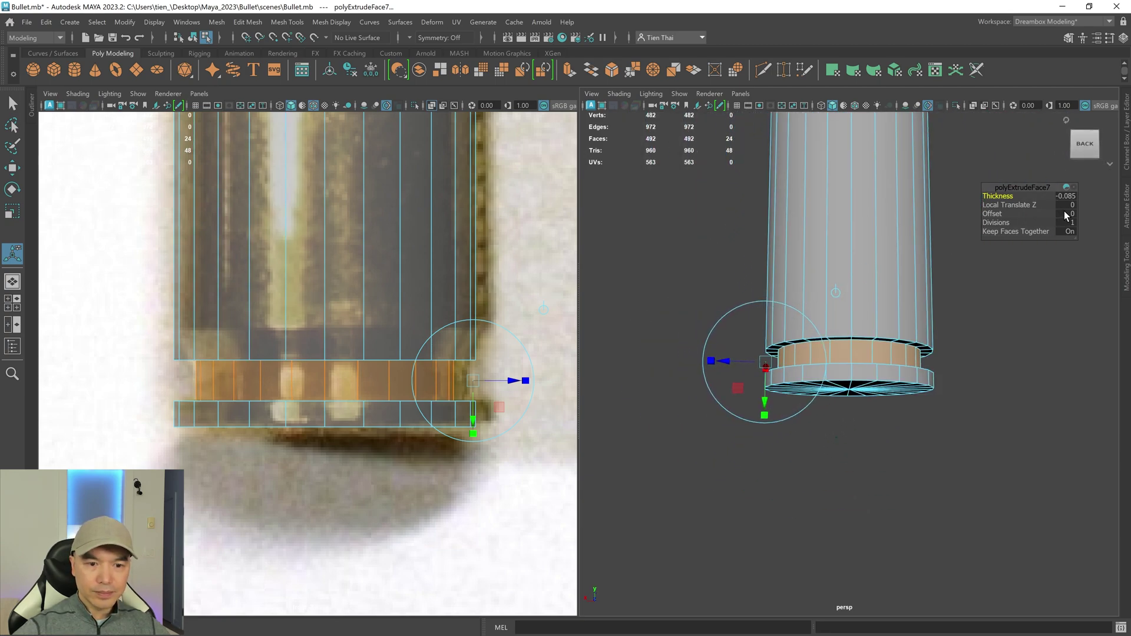
left_click_drag(997, 196, 990, 196)
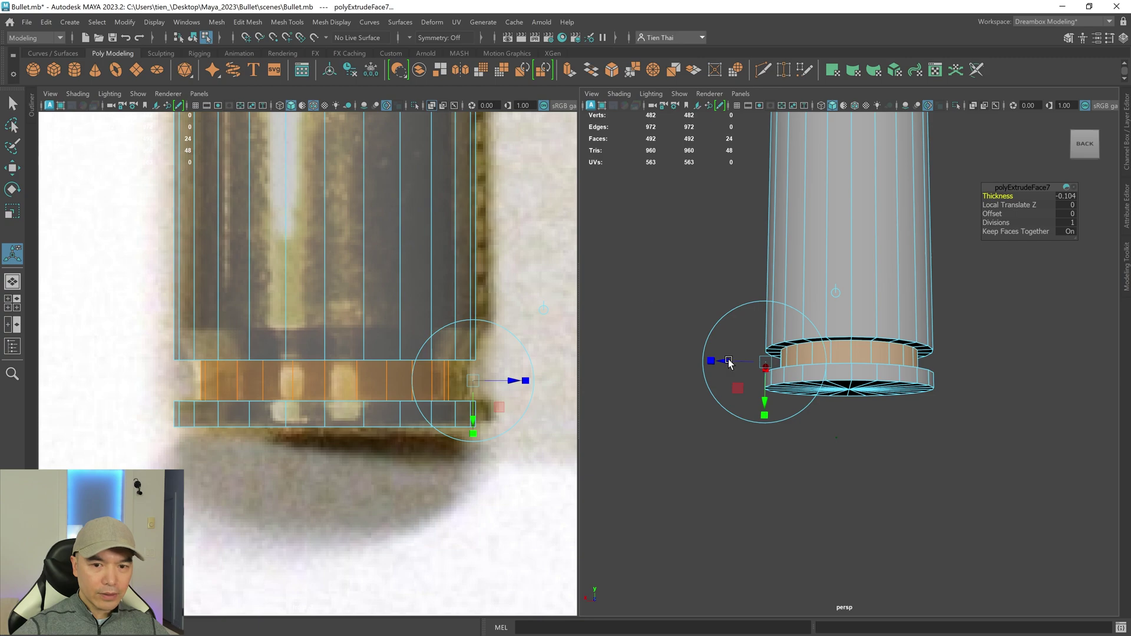
- Select the outer edge loop above the extractor groove and raise it along Y to form the reference's sloped transition
right_click_drag(960, 285, 966, 249)
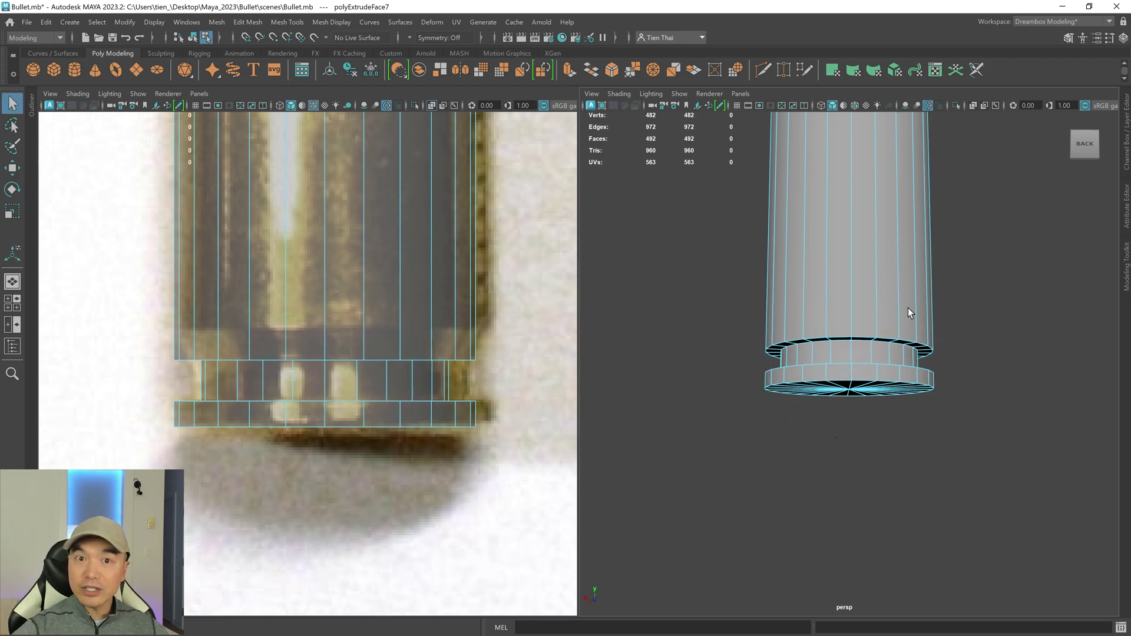
double_click(834, 340)
key("w")
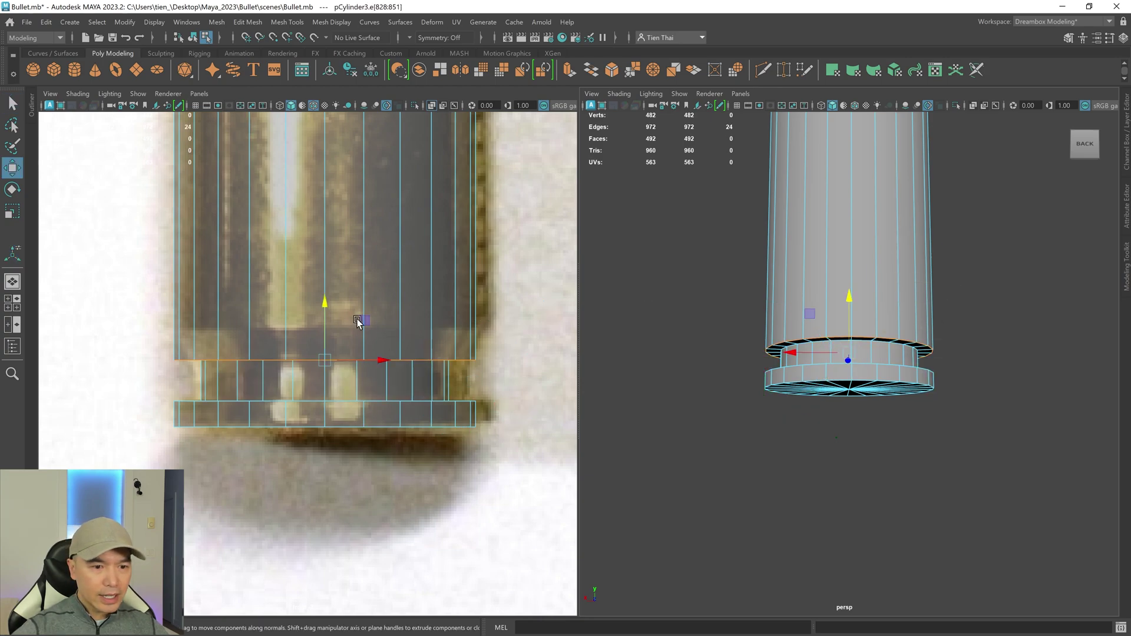
left_click_drag(323, 303, 338, 269)
scroll(848, 306, "down", 10)
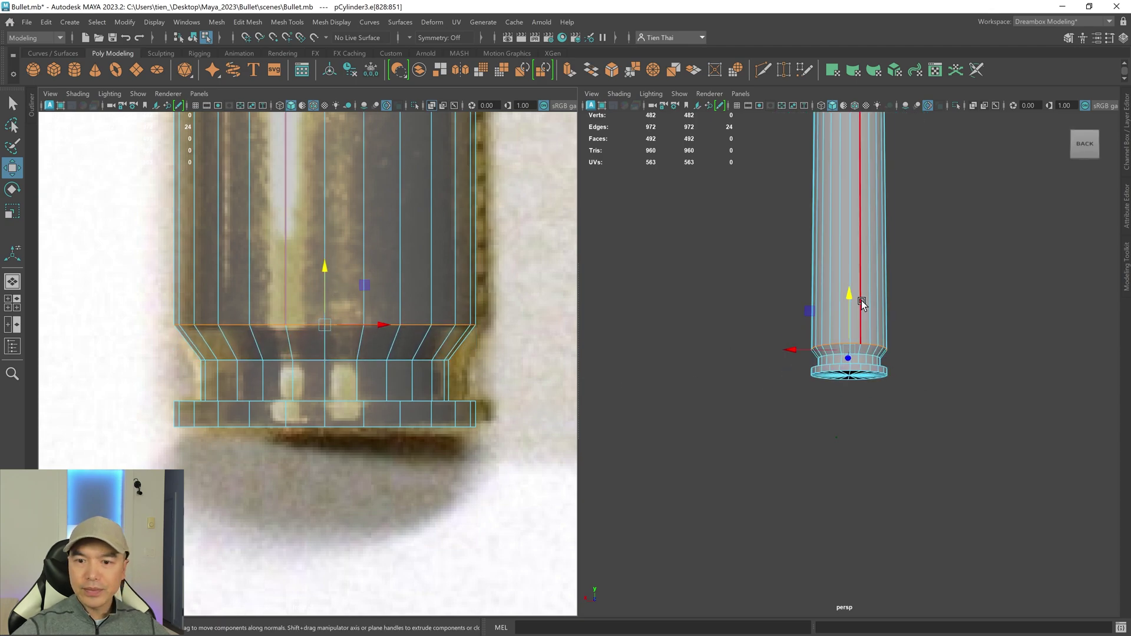
left_click_drag(866, 295, 874, 253, "alt")
middle_click_drag(883, 390, 868, 384, "alt")
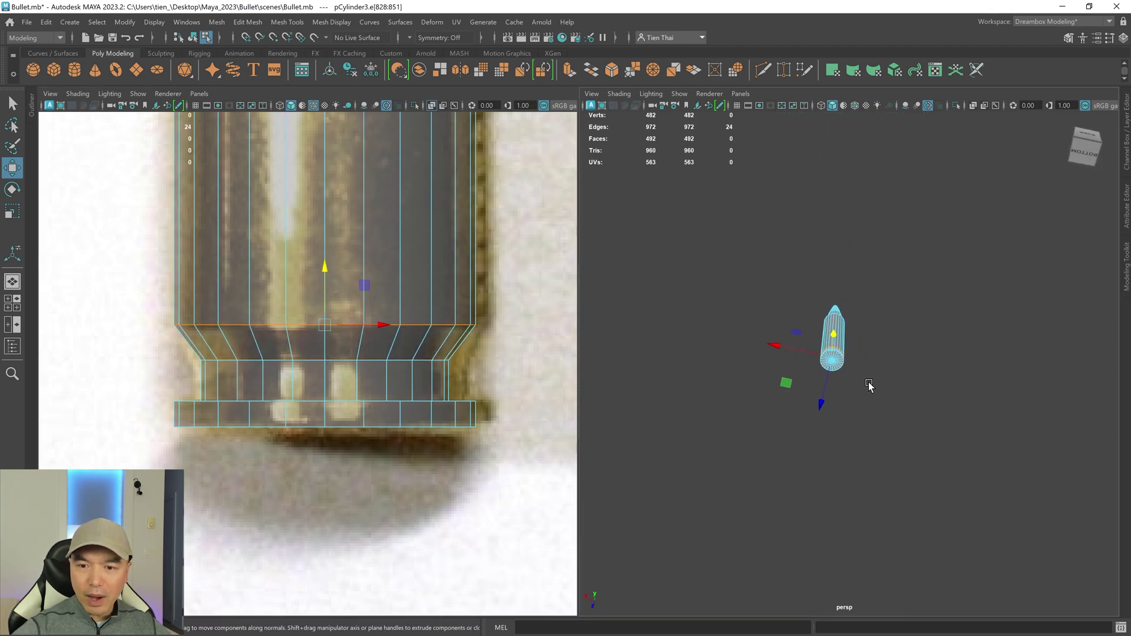
- Select all faces of the casing's flat bottom and extrude them with an inward offset of 0.251
key("f")
left_click_drag(899, 396, 917, 381, "alt")
scroll(985, 189, "down", 4)
right_click_drag(988, 207, 984, 233)
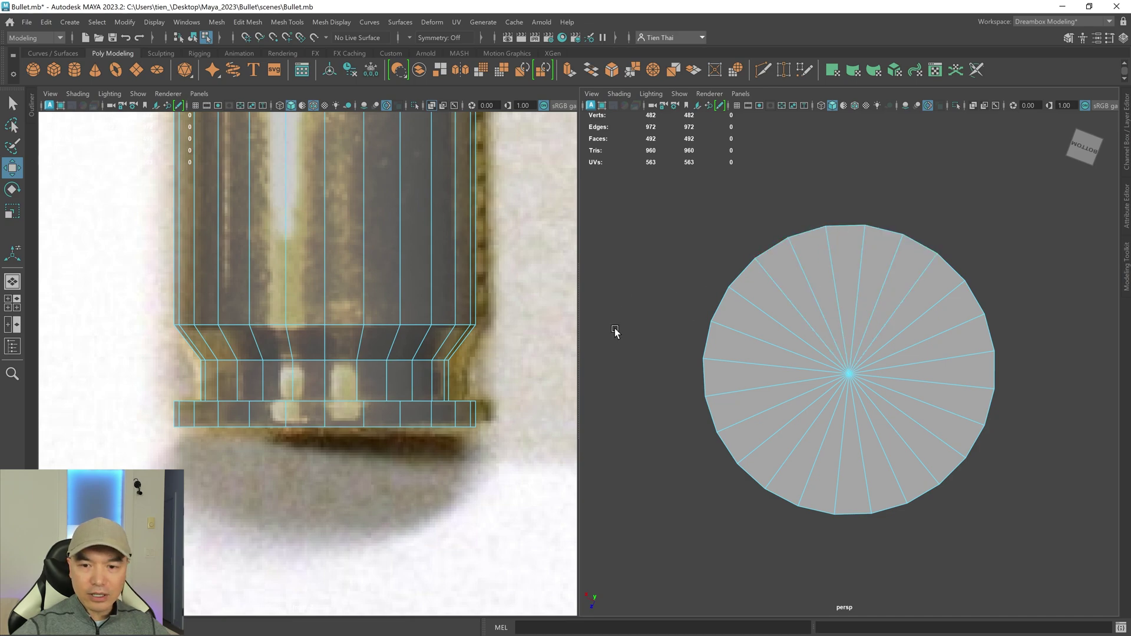
mouse_move(948, 303)
left_mouse_down()
mouse_move(903, 377)
mouse_move(822, 419)
mouse_move(849, 341)
left_mouse_up()
left_click_drag(904, 480, 919, 512, "alt")
key("4")
scroll(993, 475, "down", 3)
left_click_drag(962, 453, 961, 507, "alt")
middle_click_drag(959, 372, 966, 575, "alt")
scroll(965, 570, "down", 5)
mouse_move(960, 559)
left_mouse_down("alt")
mouse_move(911, 467)
mouse_move(865, 457)
left_mouse_up("alt")
key("f")
key("5")
mouse_move(971, 481)
left_mouse_down("alt")
mouse_move(954, 479)
mouse_move(894, 402)
left_mouse_up("alt")
right_click_drag(1018, 222, 1004, 254, "shift")
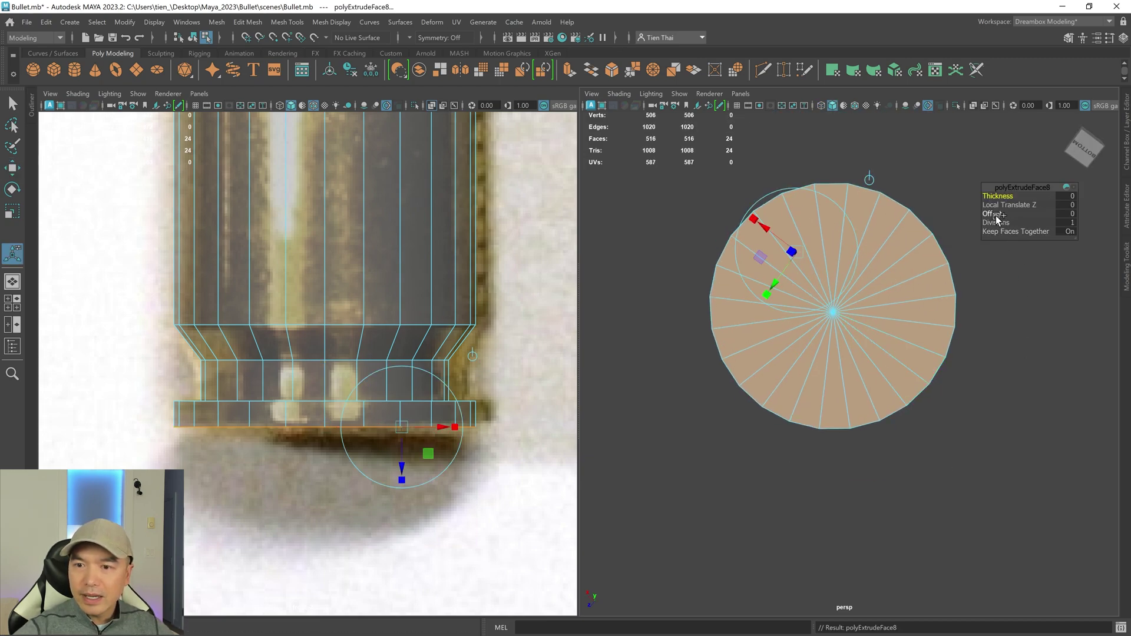
left_click_drag(1053, 212, 1065, 210)
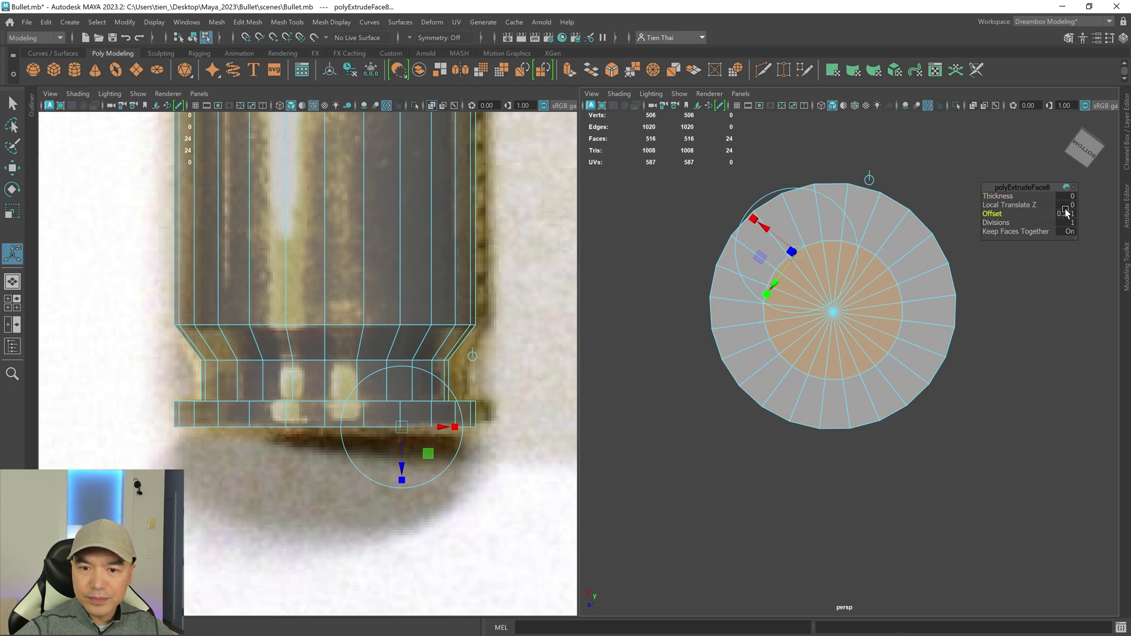
- Compare the primer's size with the cartridge-head reference photo and set the bottom extrusion's offset to 0.265
right_click_drag(1130, 430, 361, 353)
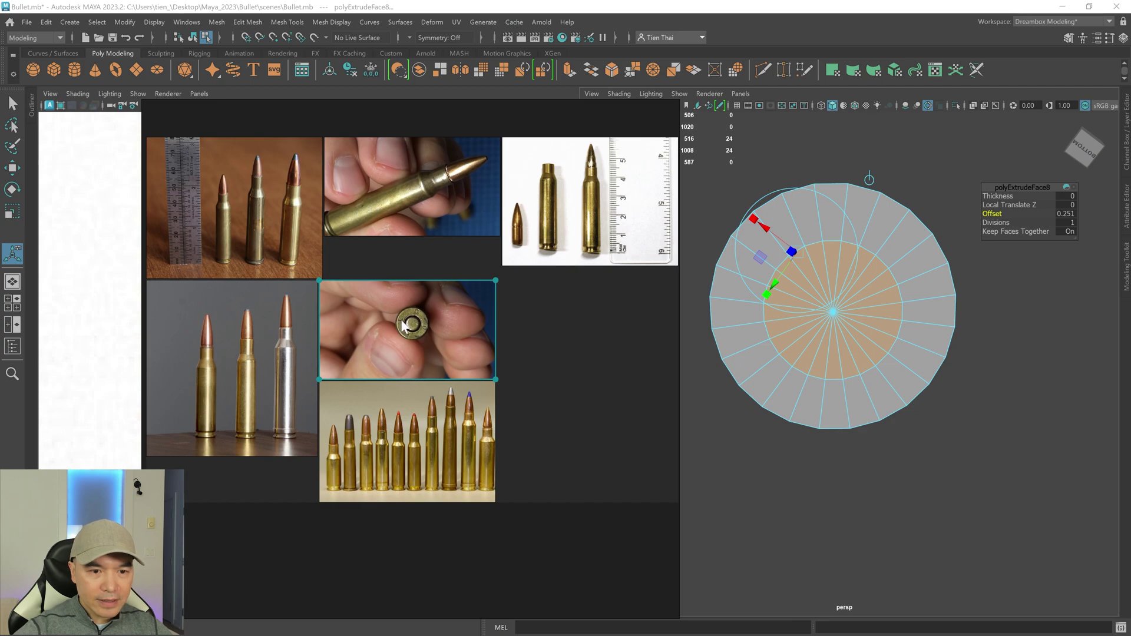
scroll(410, 329, "up", 5)
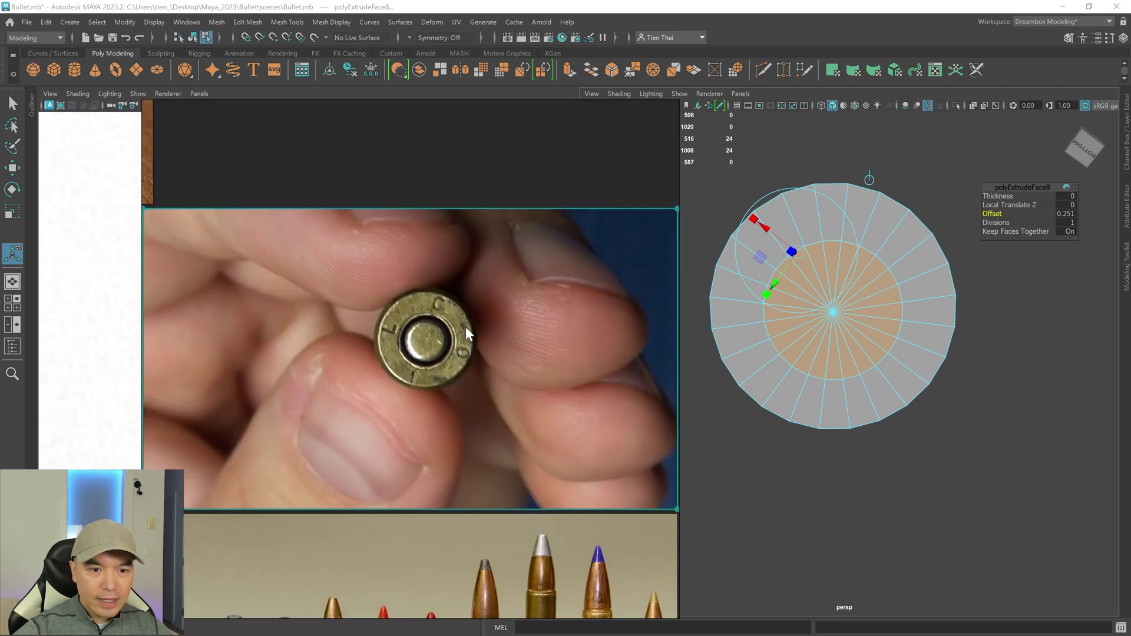
scroll(465, 326, "down", 5)
left_click_drag(439, 331, 1130, 283)
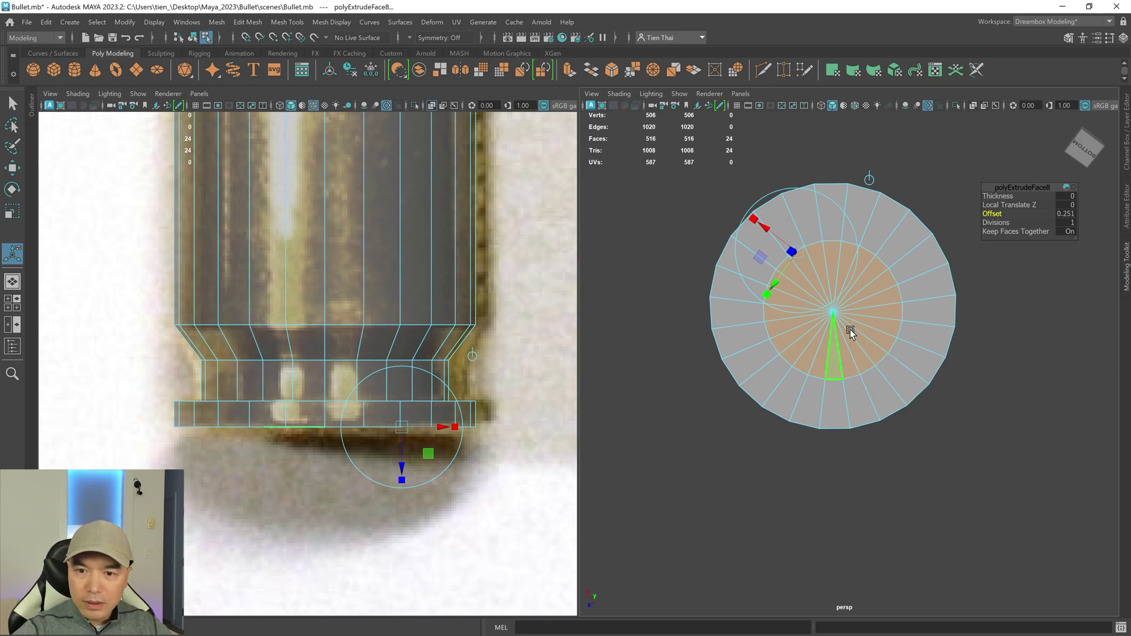
left_click_drag(993, 214, 997, 213)
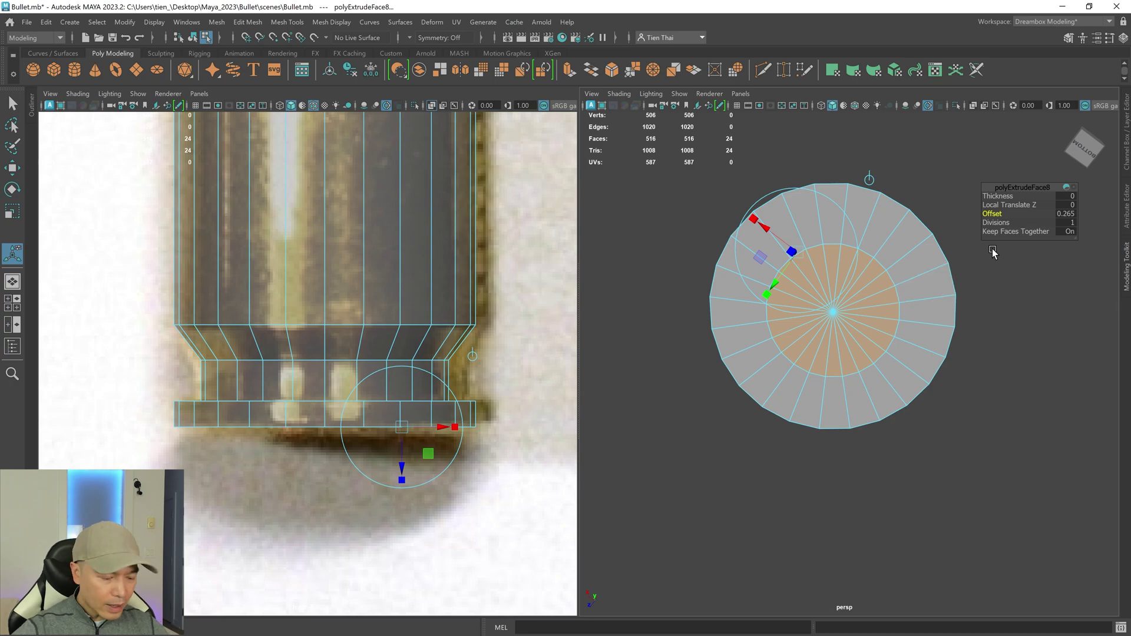
- Extrude the inner bottom faces again with an offset of 0.025 to form a thin ring around the primer
key("ctrl+e")
middle_click_drag(989, 213, 1000, 213)
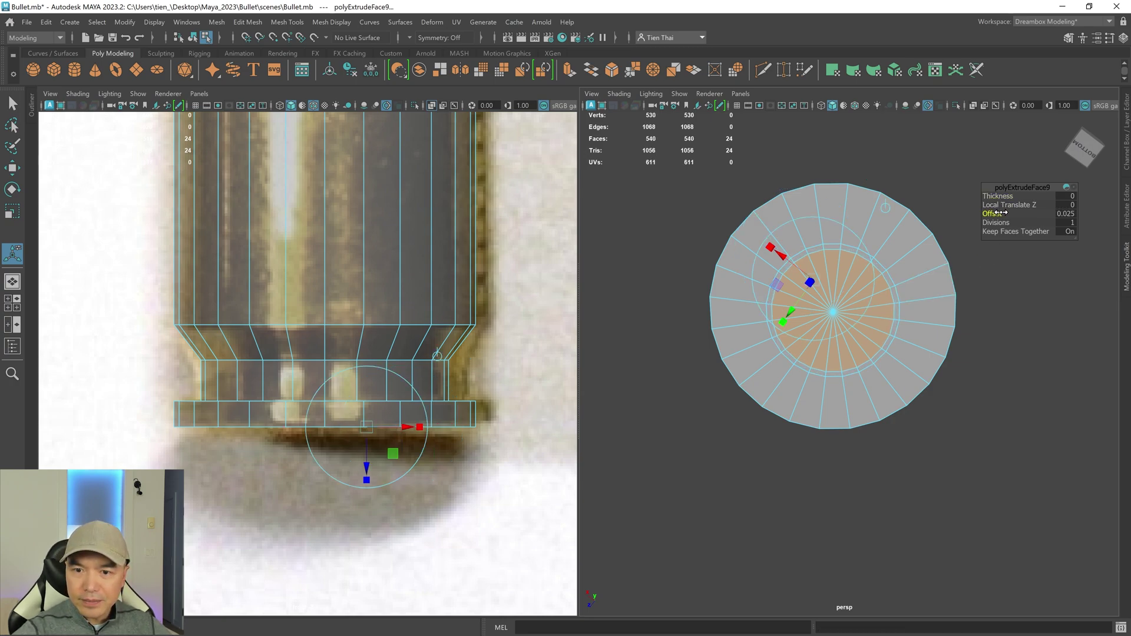
mouse_move(929, 347)
middle_mouse_down("alt")
mouse_move(851, 372)
mouse_move(866, 354)
mouse_move(927, 345)
middle_mouse_up("alt")
scroll(852, 372, "up", 3)
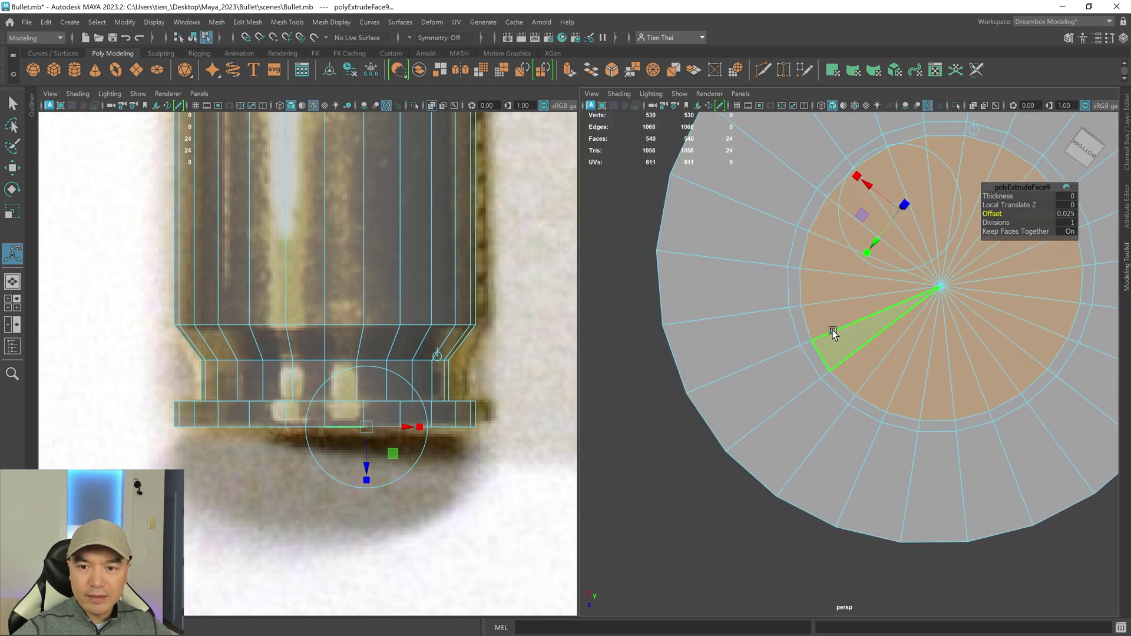
- Select the full thin face ring around the primer and extrude it into the casing with a Local Translate Z of -0.075
left_click(794, 292)
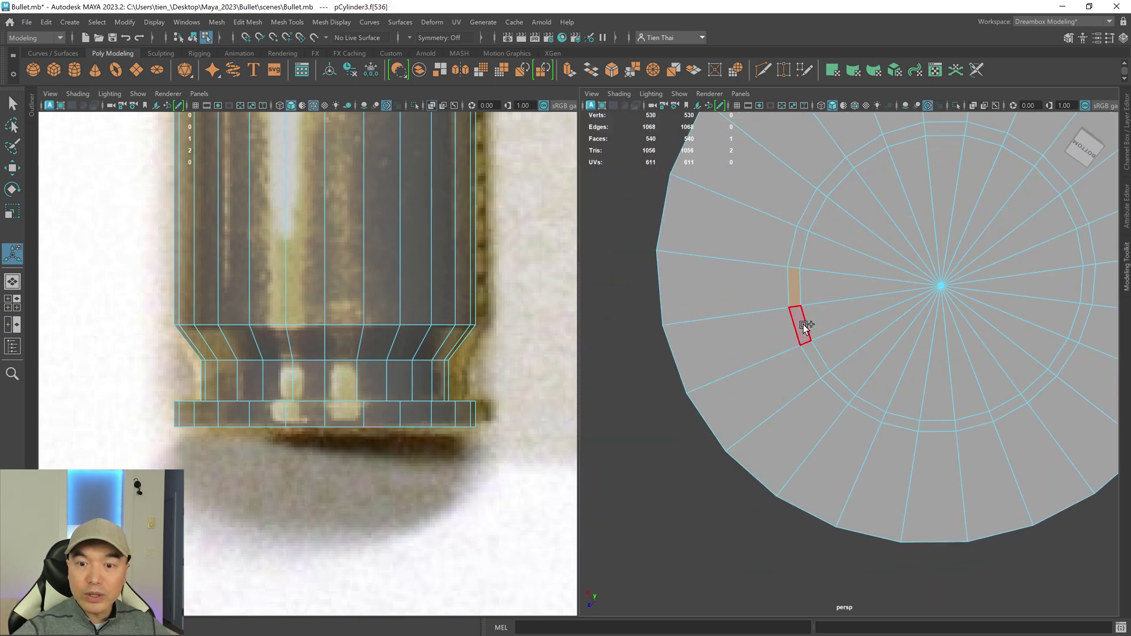
scroll(833, 324, "down", 5)
key("4")
mouse_move(833, 324)
left_mouse_down("alt")
mouse_move(828, 365)
mouse_move(836, 331)
left_mouse_up("alt")
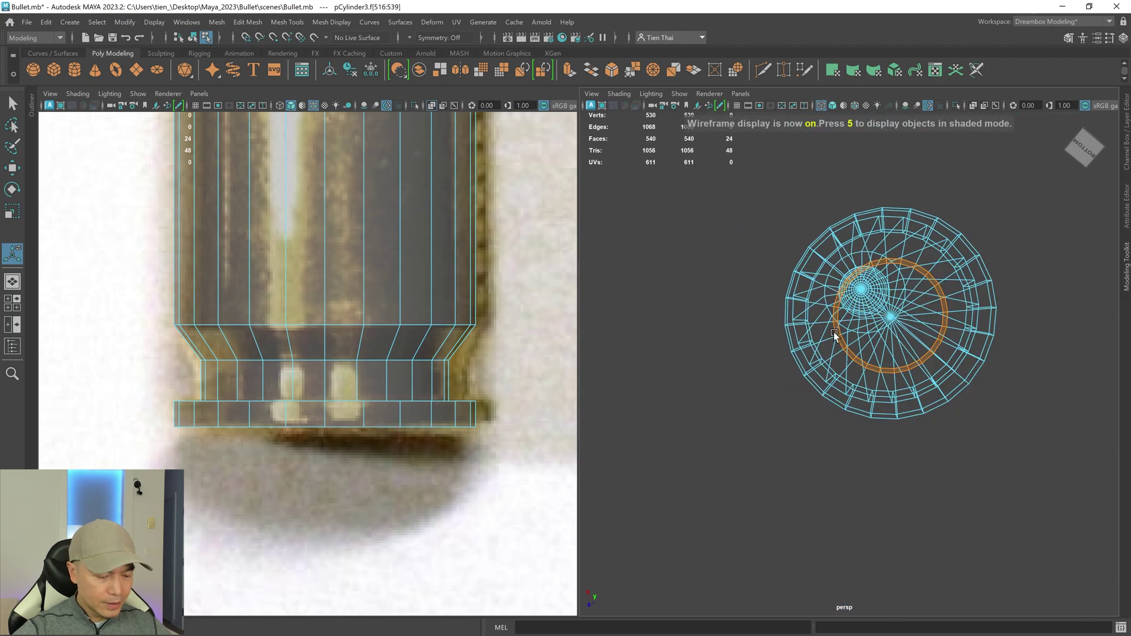
key("5")
middle_click_drag(889, 362, 868, 361, "alt")
right_click_drag(636, 249, 628, 277, "shift")
left_click_drag(401, 462, 398, 450)
left_click_drag(789, 333, 815, 308, "alt")
right_click_drag(815, 308, 897, 330, "alt")
left_click_drag(896, 329, 864, 391, "alt")
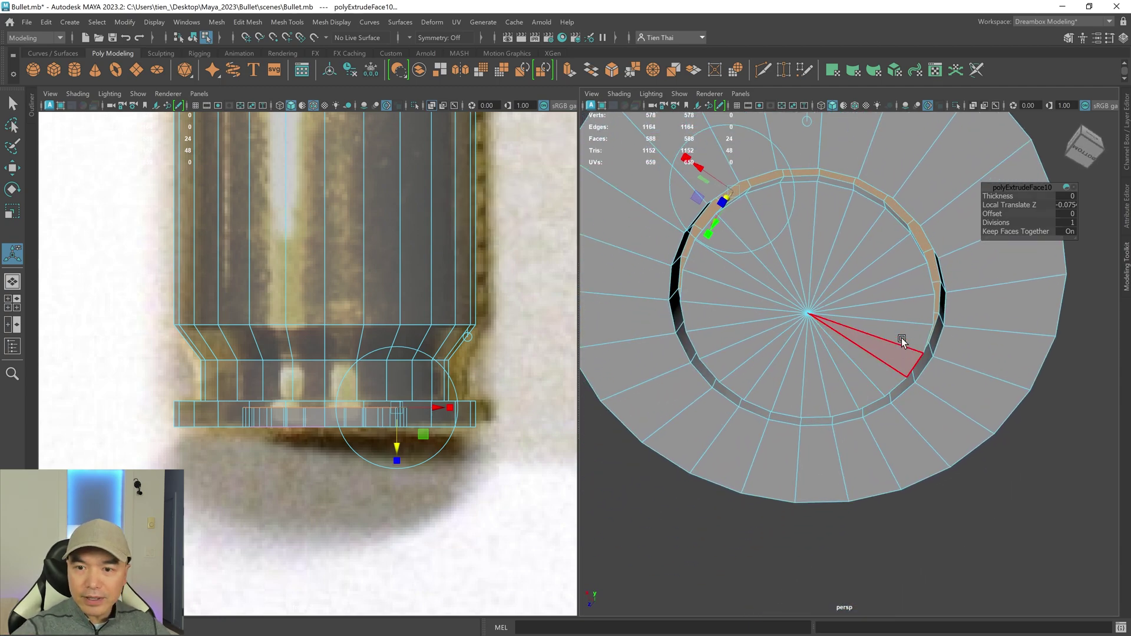
- Bevel the primer groove's inner edge loop with a fraction of 0.453
key("q")
right_click_drag(923, 243, 923, 211)
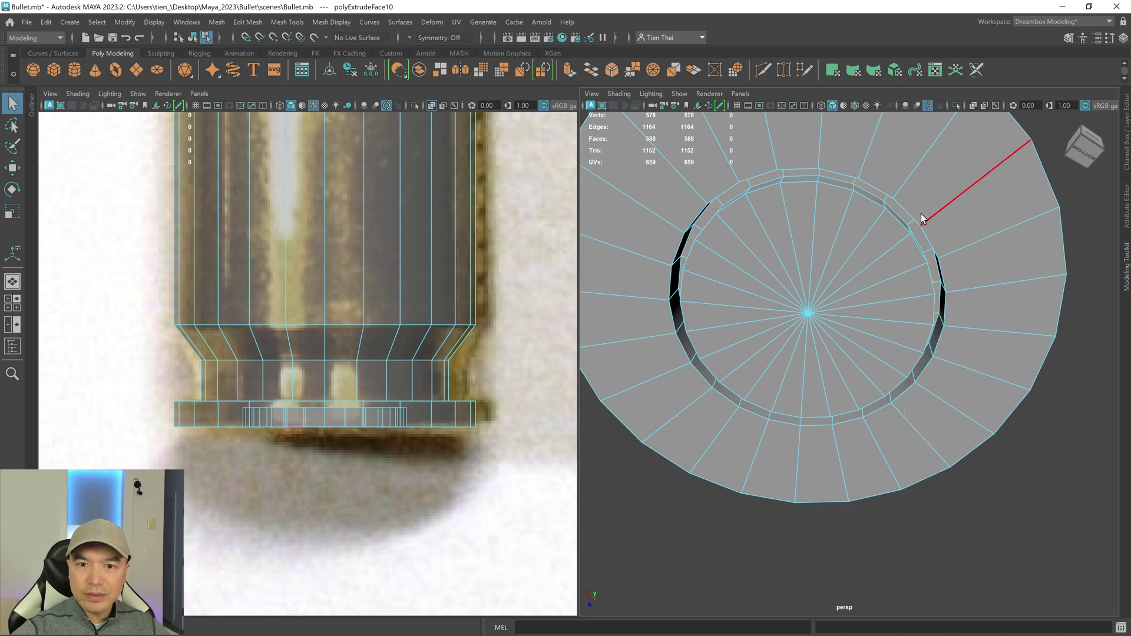
double_click(829, 183)
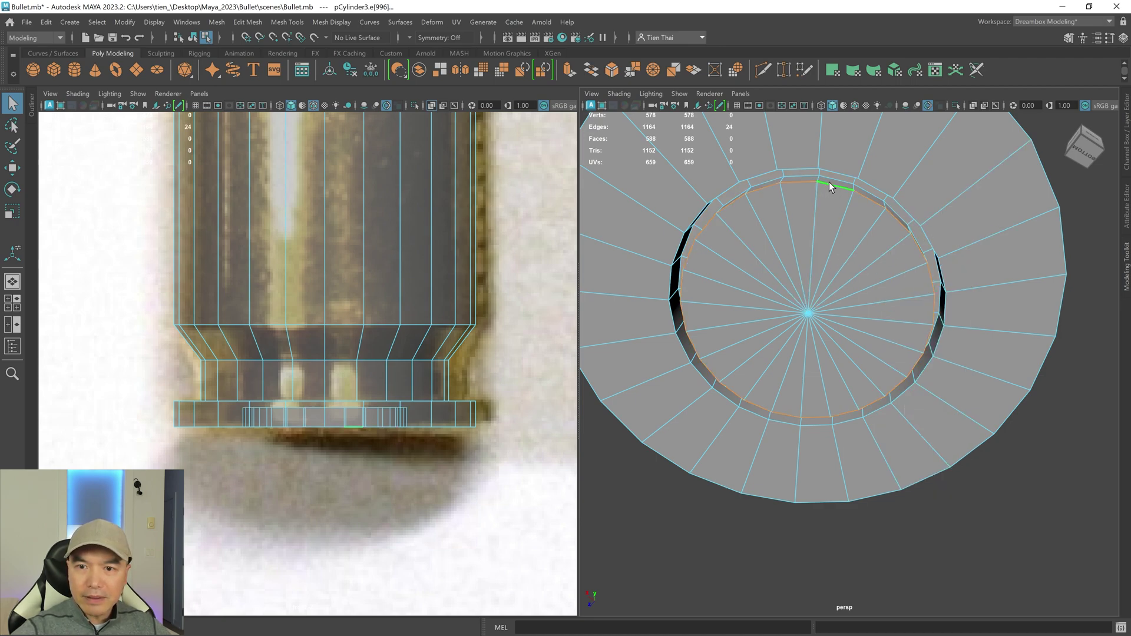
right_click_drag(854, 243, 920, 245, "shift")
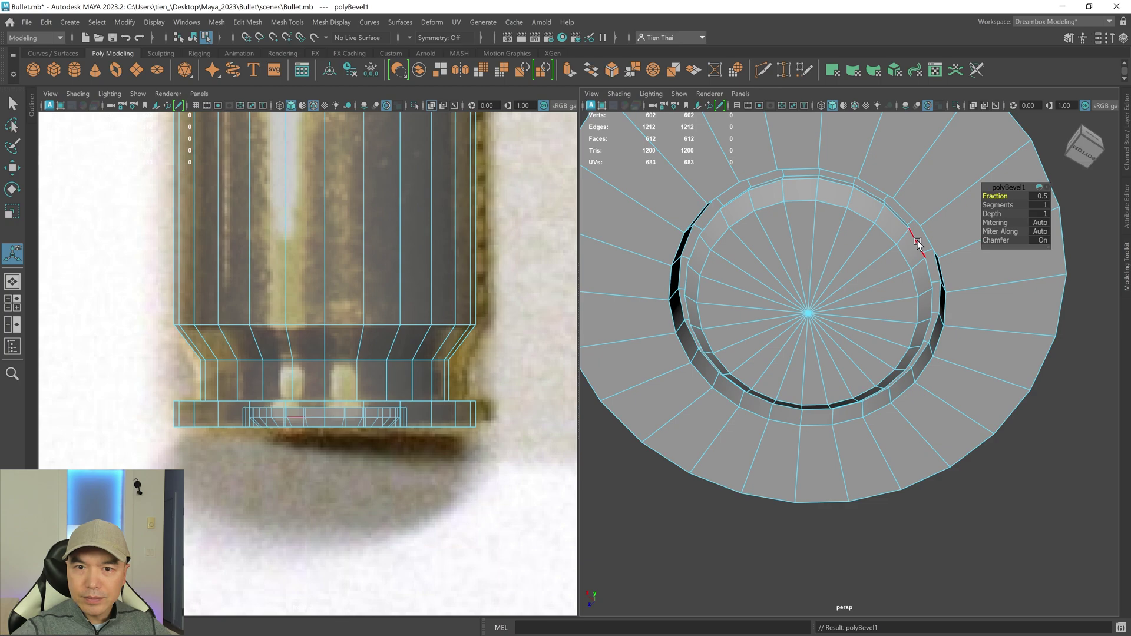
left_click_drag(864, 305, 906, 376, "alt")
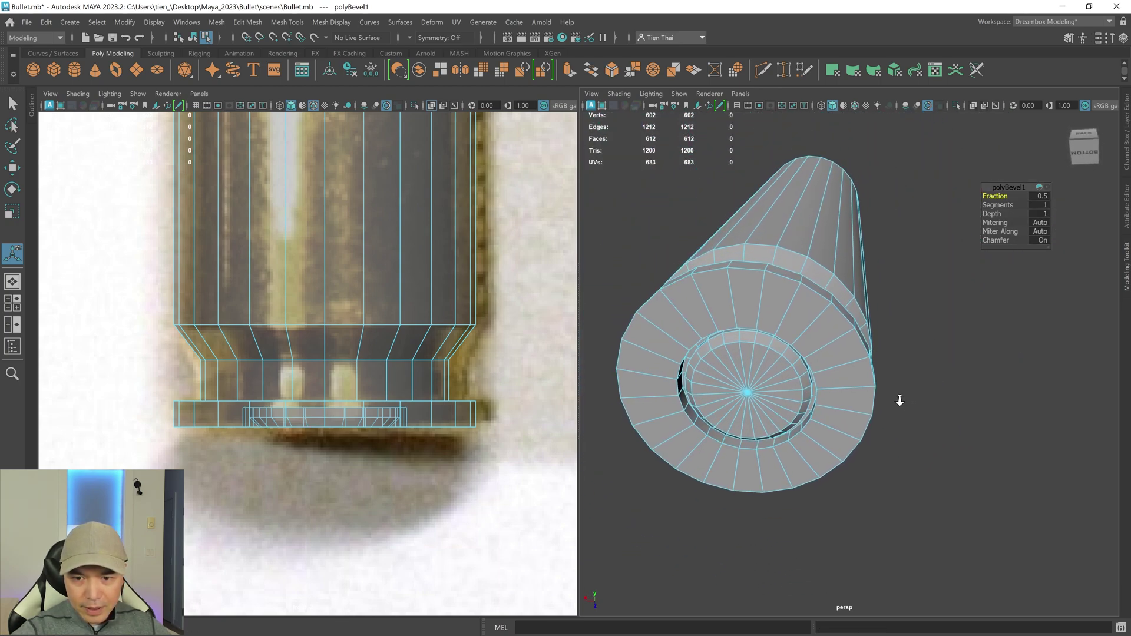
right_click_drag(905, 376, 973, 384, "alt")
left_click_drag(992, 196, 982, 198)
right_click_drag(953, 268, 894, 366, "alt")
left_click_drag(893, 366, 768, 367, "alt")
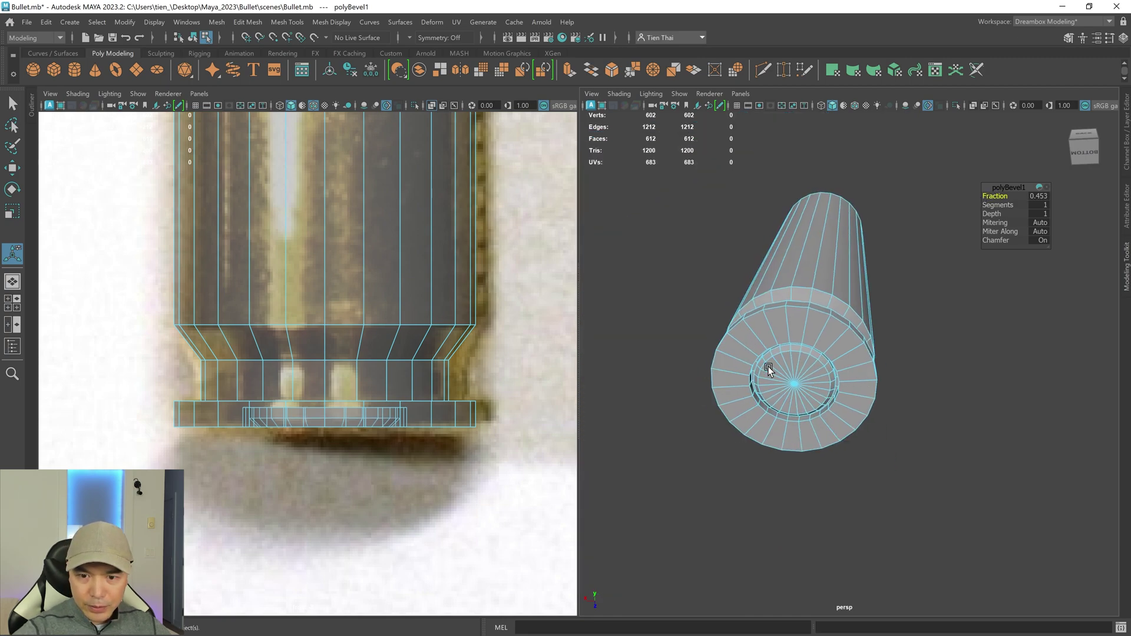
- Bevel the primer groove's outer edge loop with a fraction of 0.232
right_click_drag(699, 442, 909, 363, "alt")
middle_click_drag(748, 471, 922, 355, "alt")
double_click(844, 405)
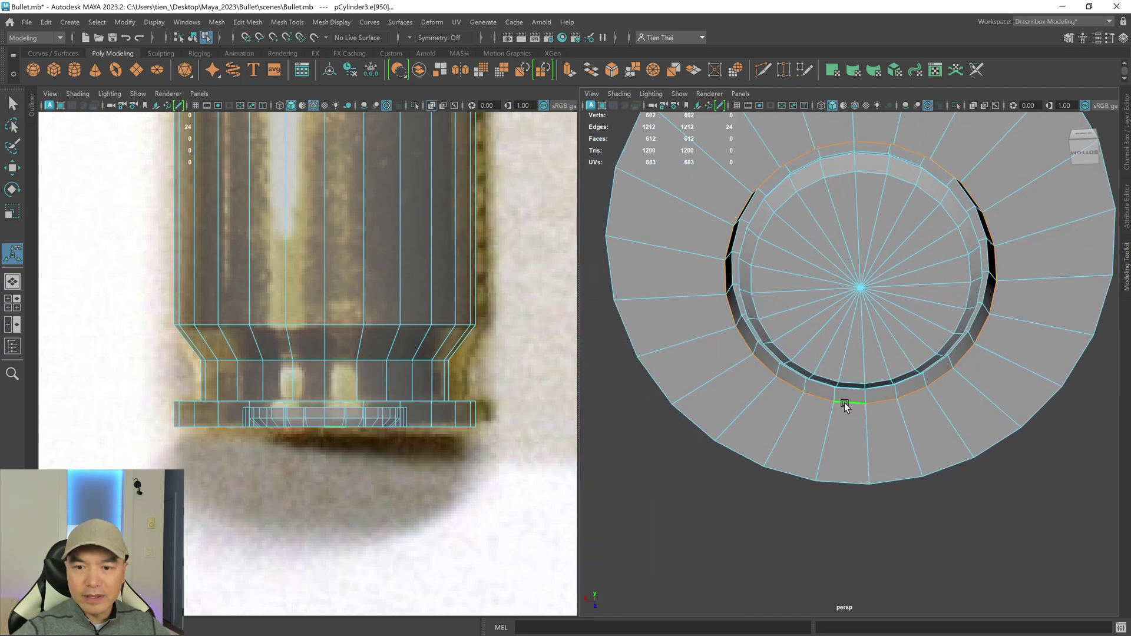
right_click(718, 286, "shift")
right_click_drag(718, 287, 771, 285, "shift")
left_click_drag(973, 199, 916, 200)
key("f")
left_click_drag(843, 321, 843, 328, "alt")
middle_click_drag(861, 477, 844, 339, "alt")
right_click_drag(844, 339, 1099, 411, "alt")
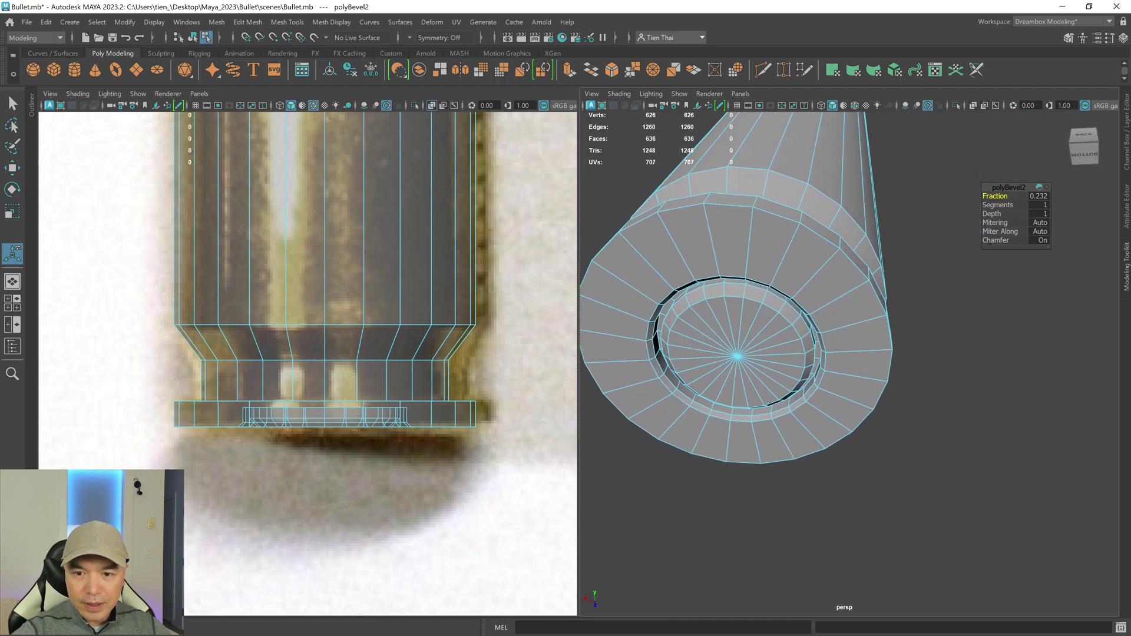
- Bevel the upper outer edge loop of the casing's rim with a fraction of 0.225
right_click_drag(708, 381, 1045, 450, "alt")
middle_click_drag(716, 428, 871, 503, "alt")
scroll(869, 471, "down", 6)
left_click_drag(850, 354, 813, 480, "alt")
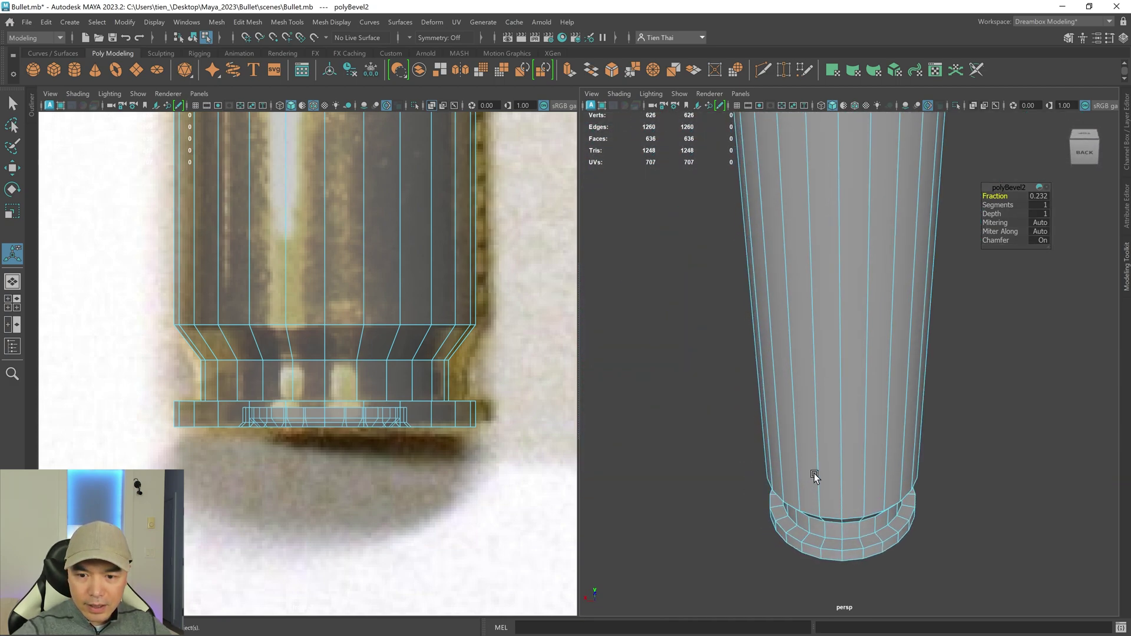
middle_click_drag(812, 480, 802, 334, "alt")
left_click_drag(778, 336, 825, 321, "alt")
right_click_drag(825, 321, 929, 355, "alt")
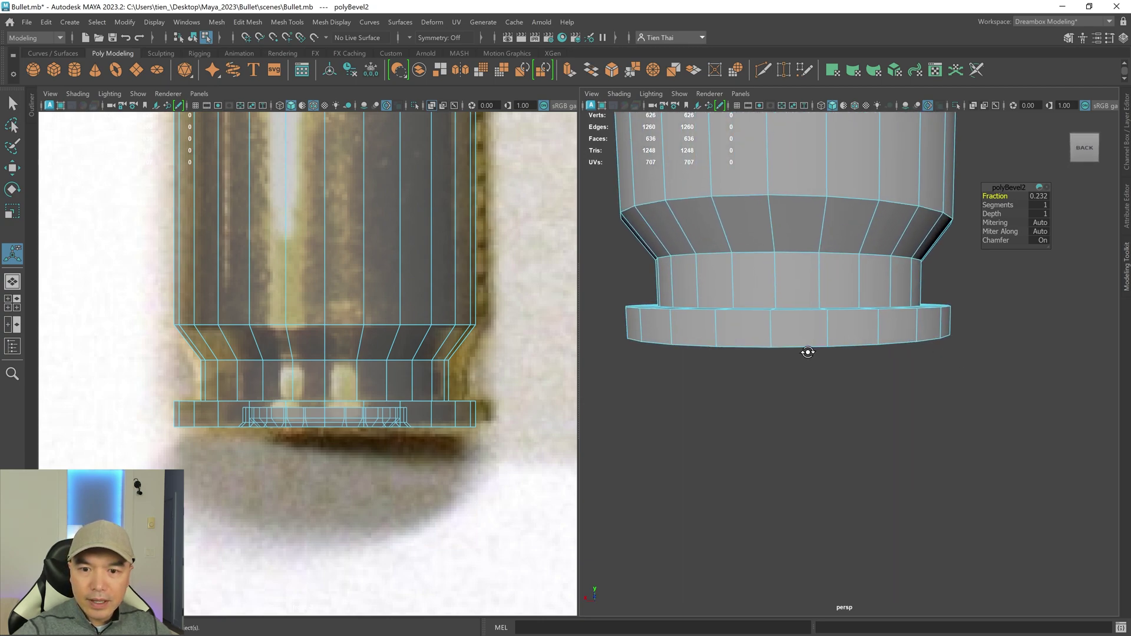
left_click_drag(810, 354, 813, 359, "alt")
double_click(746, 356)
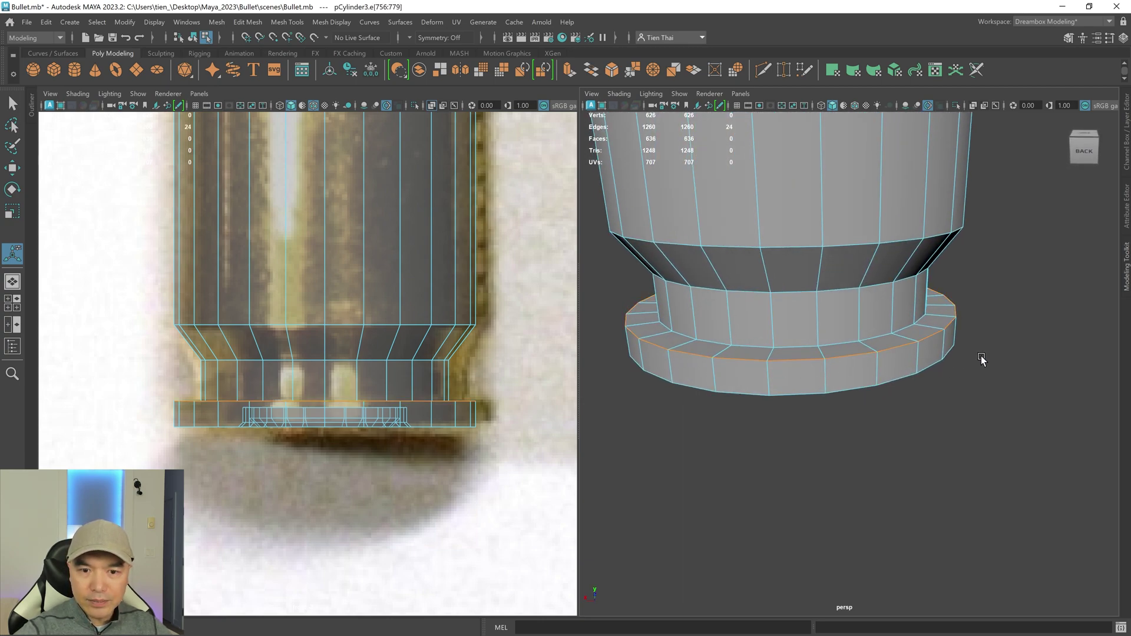
right_click_drag(1000, 307, 1051, 311, "shift")
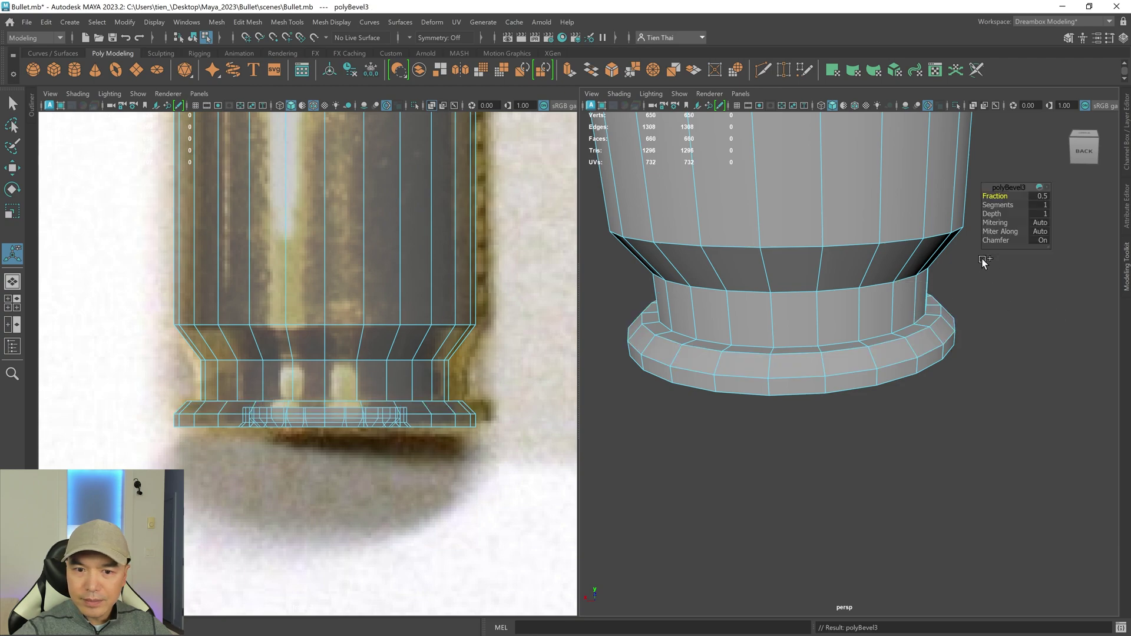
left_click_drag(989, 196, 914, 203)
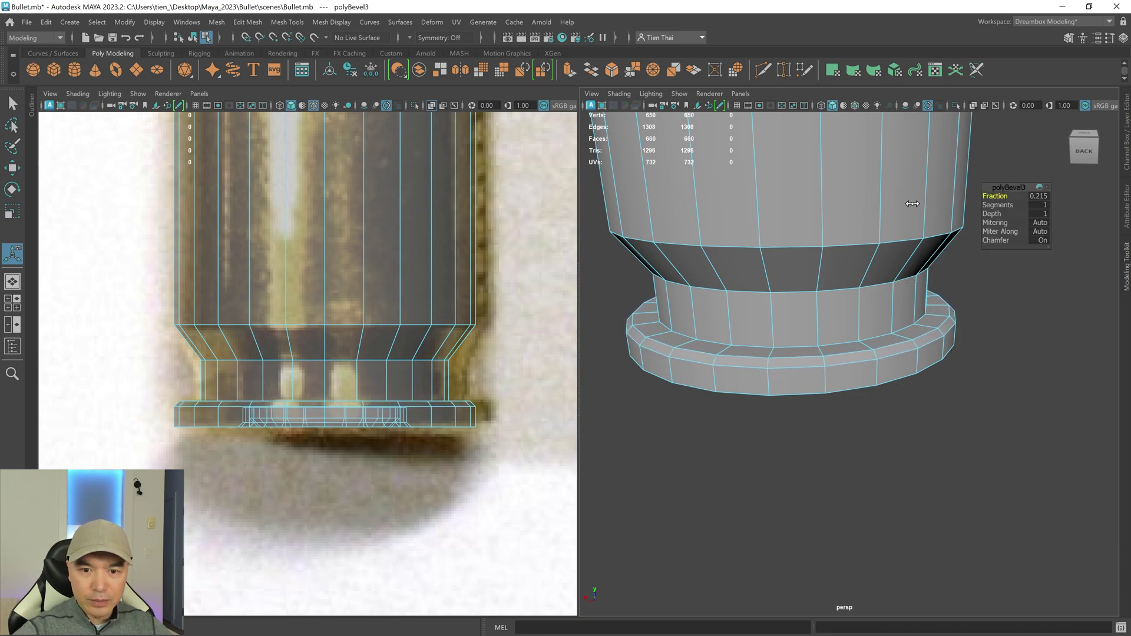
right_click_drag(910, 209, 788, 383, "alt")
left_click_drag(780, 357, 779, 384, "alt")
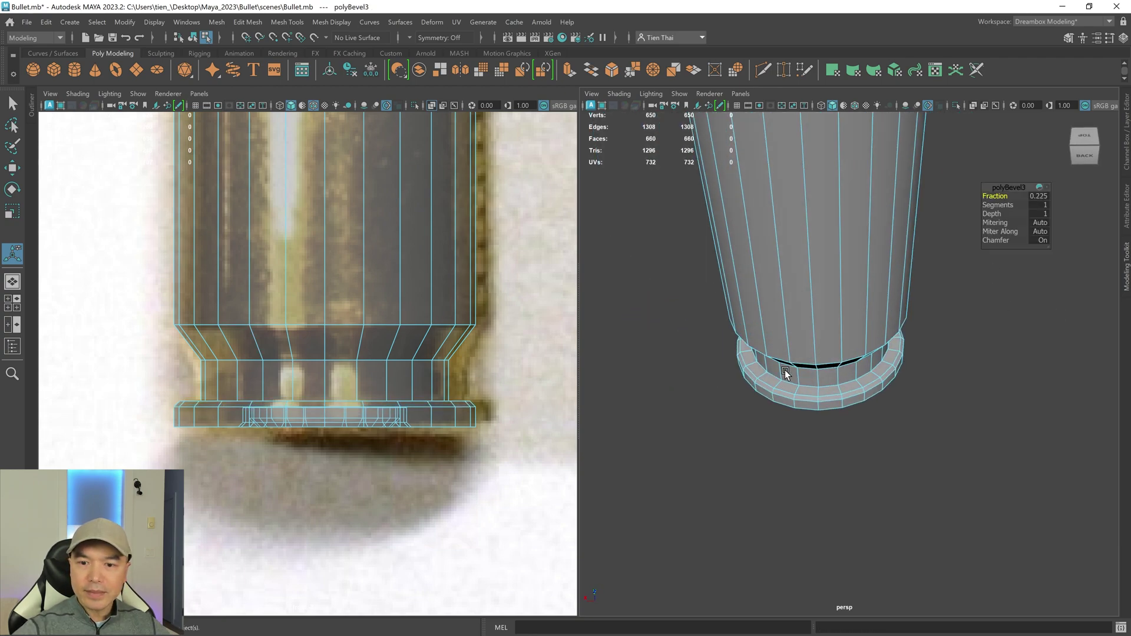
- Return the cartridge to object mode, show the perspective view full size and deselect the mesh to inspect its base
key("q")
right_click_drag(804, 235, 879, 200)
left_click_drag(879, 200, 846, 397, "alt")
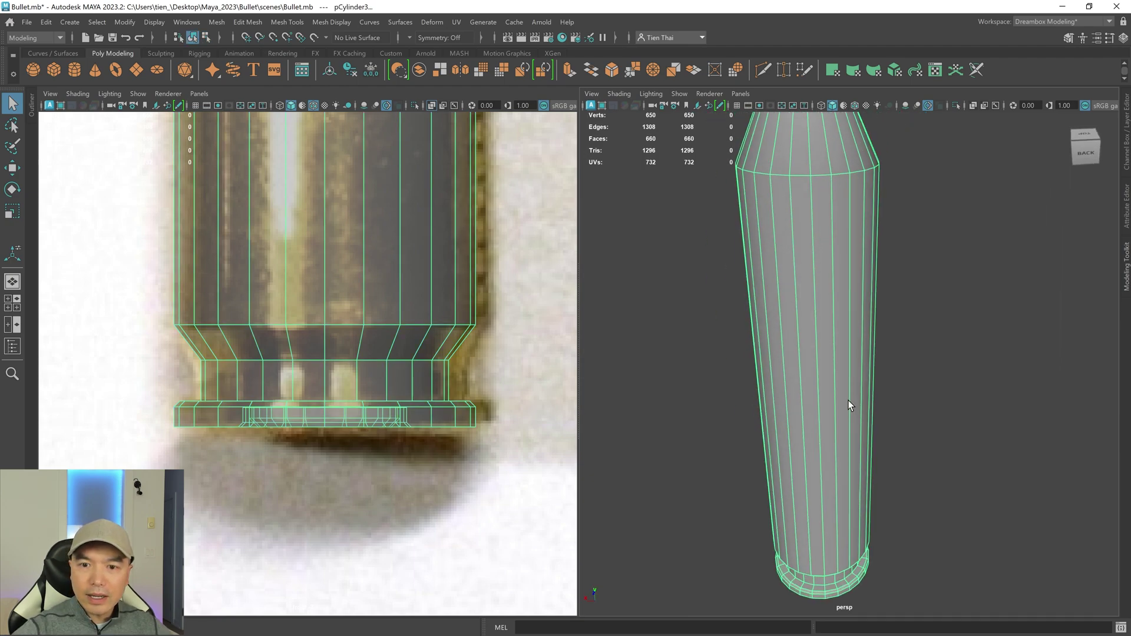
key("space")
left_click(722, 236)
scroll(728, 251, "down", 3)
left_click_drag(725, 253, 714, 328, "alt")
left_click_drag(622, 274, 596, 337, "alt")
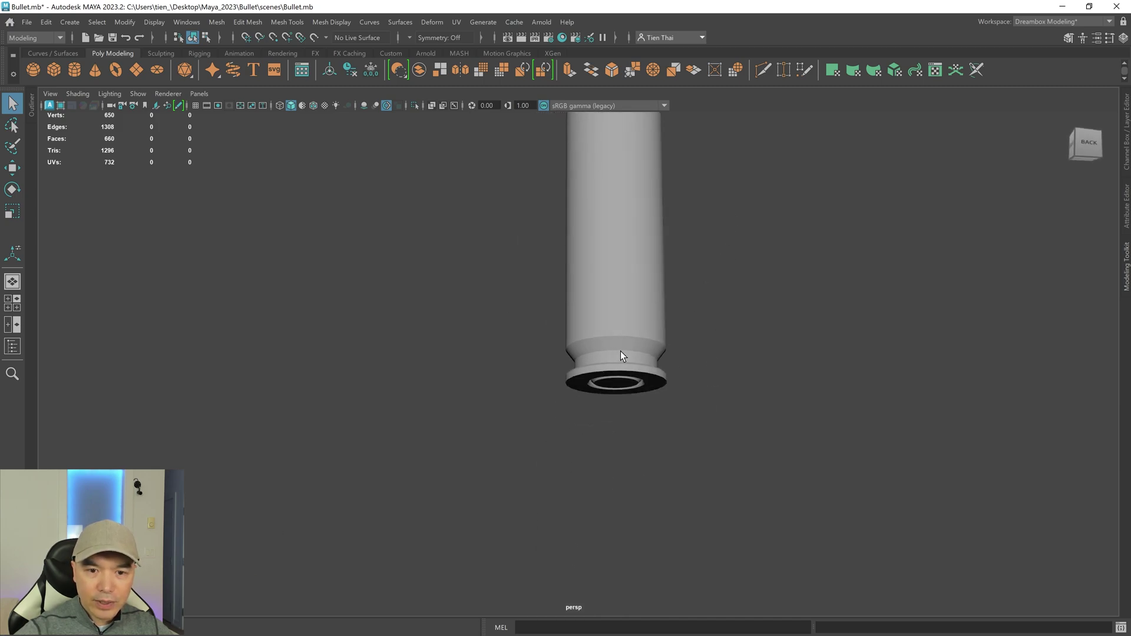
middle_click_drag(618, 351, 632, 400, "alt")
- Select the edge loops at the upper and lower ends of the casing's sloped shoulder
left_click(642, 354)
middle_click_drag(707, 212, 698, 383, "alt")
left_click_drag(698, 383, 686, 435, "alt")
right_click_drag(686, 435, 729, 370, "alt")
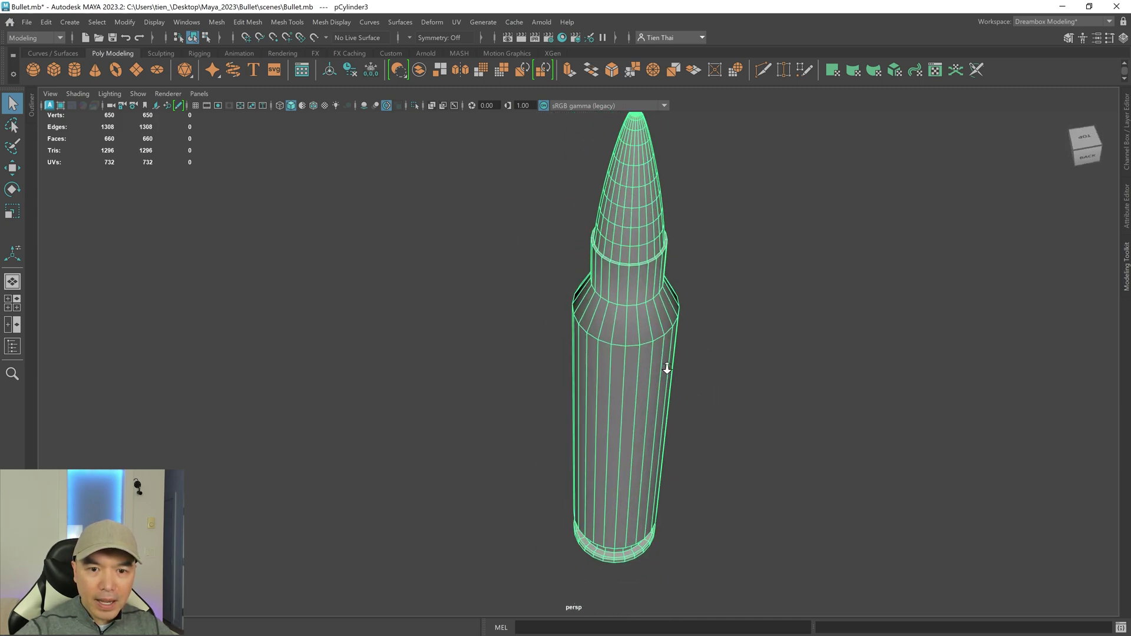
left_click_drag(730, 370, 734, 363, "alt")
middle_click_drag(703, 327, 624, 364, "alt")
right_click_drag(792, 229, 790, 165)
double_click(574, 273)
double_click(569, 341, "shift")
- Add the two edge loops of the sloped transition above the extractor groove and bevel all selected loops with a fraction of 0.2
left_click_drag(569, 341, 697, 471, "alt")
middle_click_drag(752, 480, 743, 257, "alt")
right_click_drag(572, 431, 943, 462, "alt")
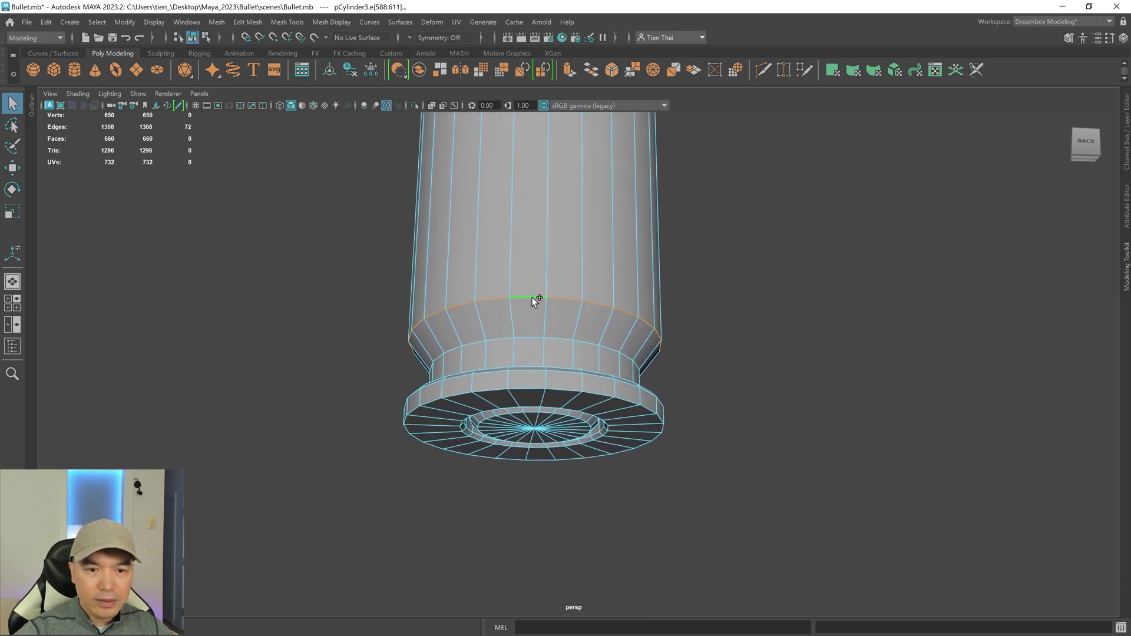
double_click(529, 342, "shift")
scroll(624, 338, "down", 6)
left_click_drag(670, 181, 643, 302, "alt")
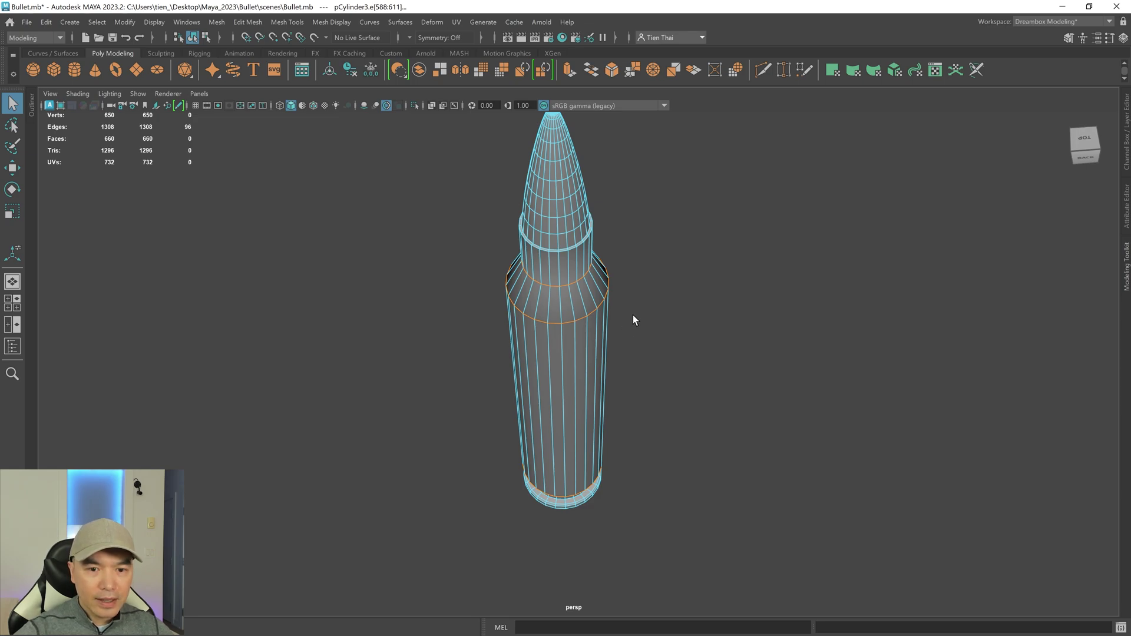
right_click_drag(683, 268, 752, 268, "shift")
left_click_drag(753, 268, 673, 326, "alt")
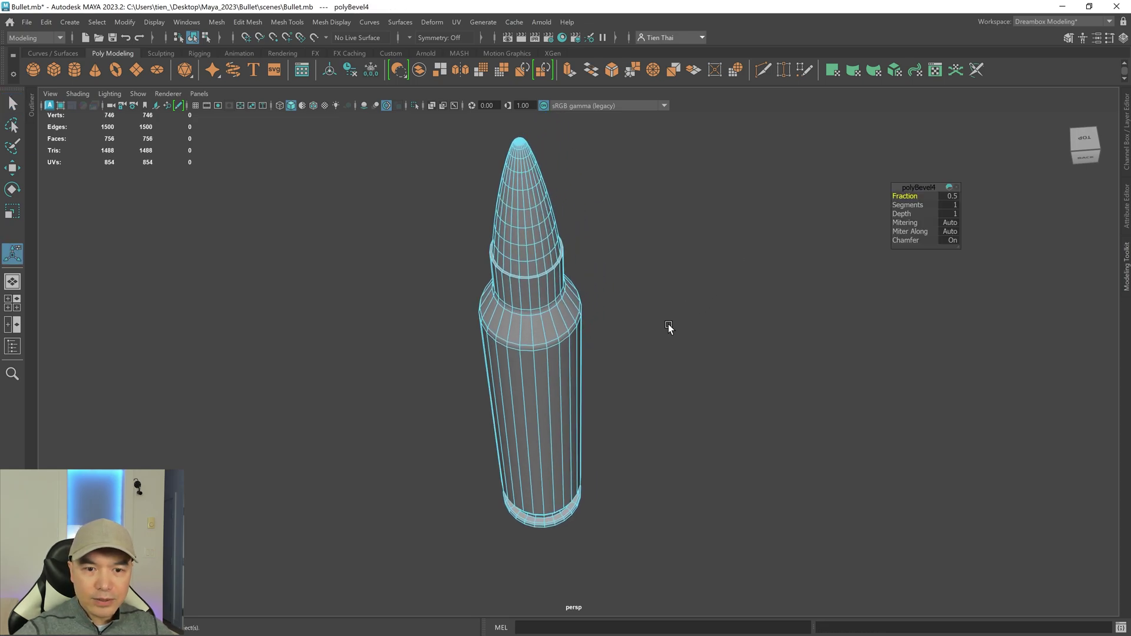
right_click_drag(673, 322, 843, 342, "alt")
left_click_drag(691, 344, 682, 290, "alt")
middle_click_drag(682, 291, 722, 464, "alt")
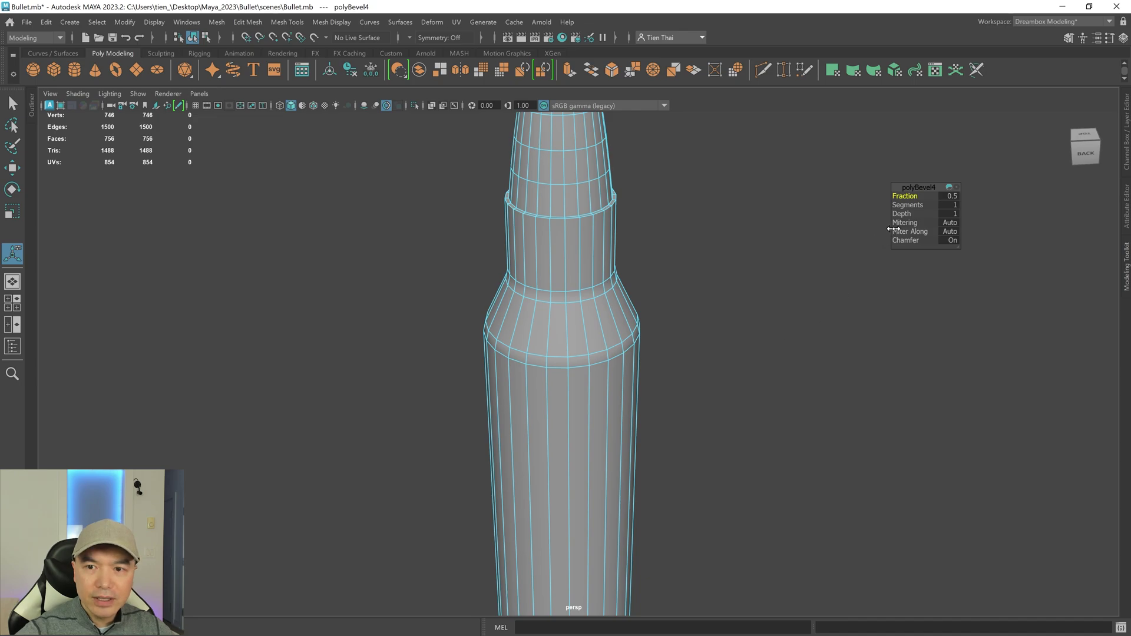
left_click_drag(906, 196, 816, 210)
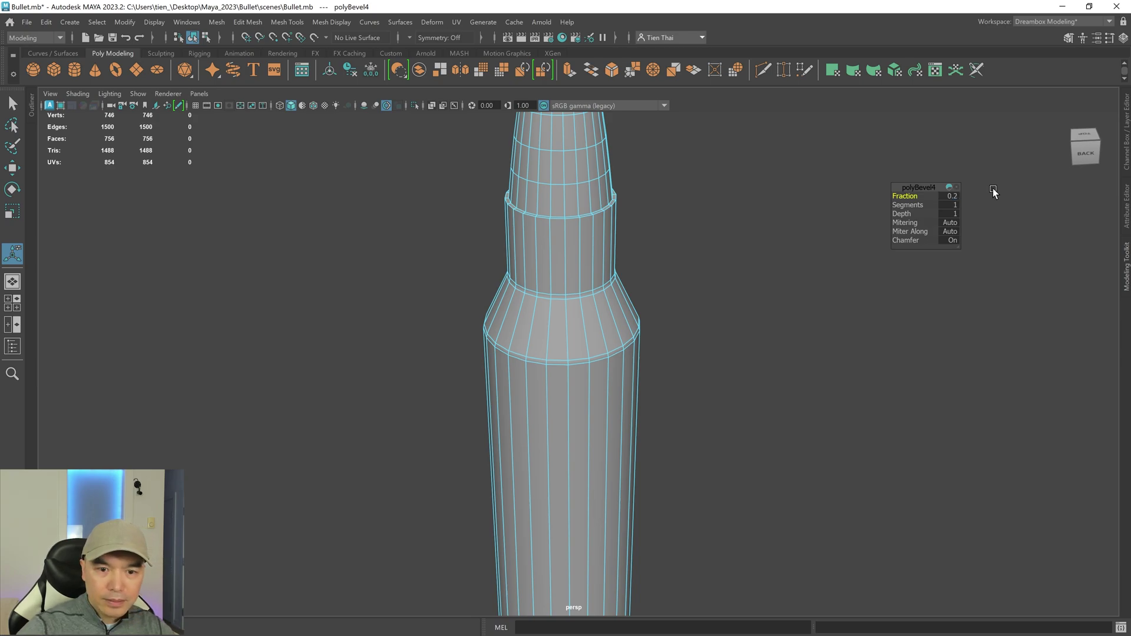
- Return to object mode, deselect the cartridge and review the beveled casing
key("q")
right_click_drag(608, 266, 669, 246)
left_click(704, 233)
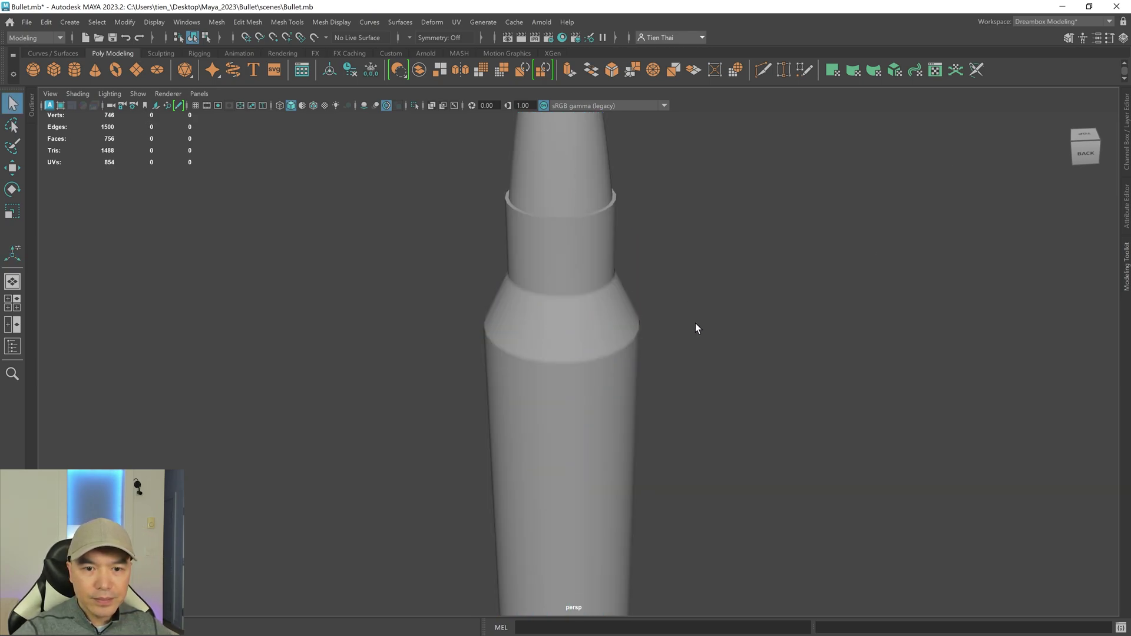
scroll(683, 348, "down", 3)
mouse_move(680, 356)
left_mouse_down("alt")
mouse_move(671, 363)
mouse_move(676, 347)
left_mouse_up("alt")
scroll(710, 390, "down", 4)
left_click_drag(711, 394, 577, 348, "alt")
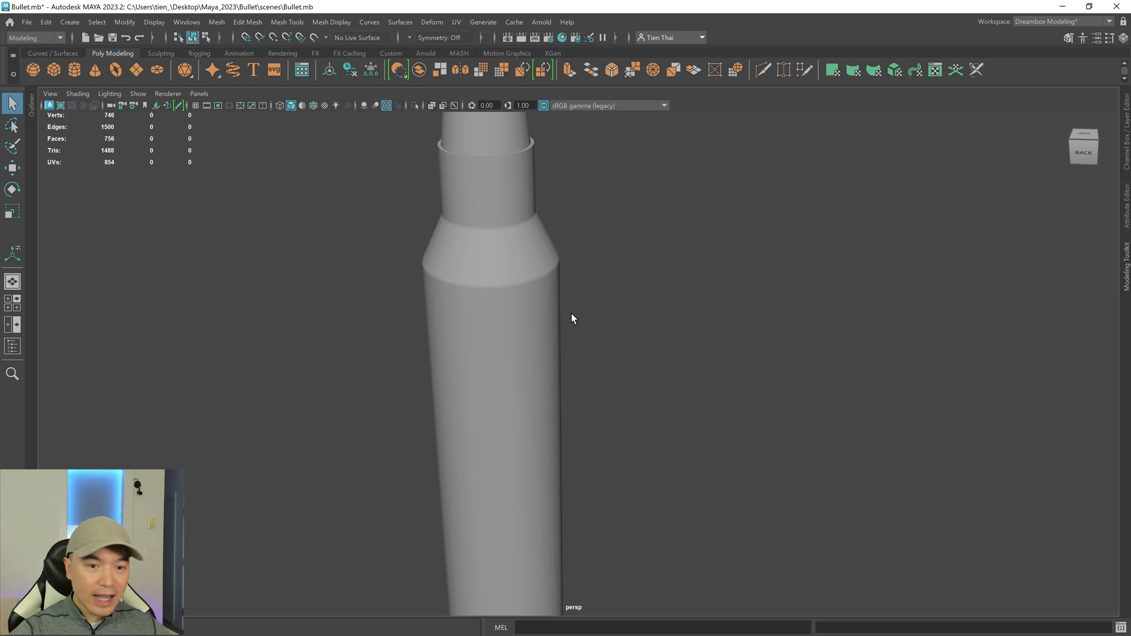
- Overlay the wireframe on the shaded cartridge, inspect its topology over the full length and turn the overlay off
left_click(314, 106)
key("f")
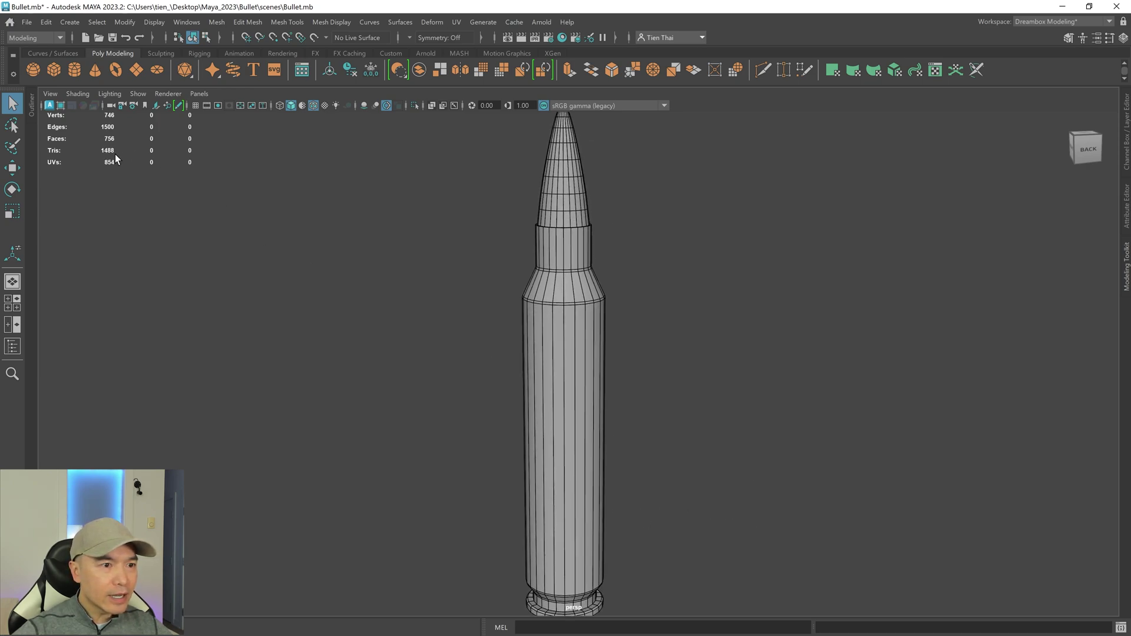
left_click_drag(757, 324, 746, 309, "alt")
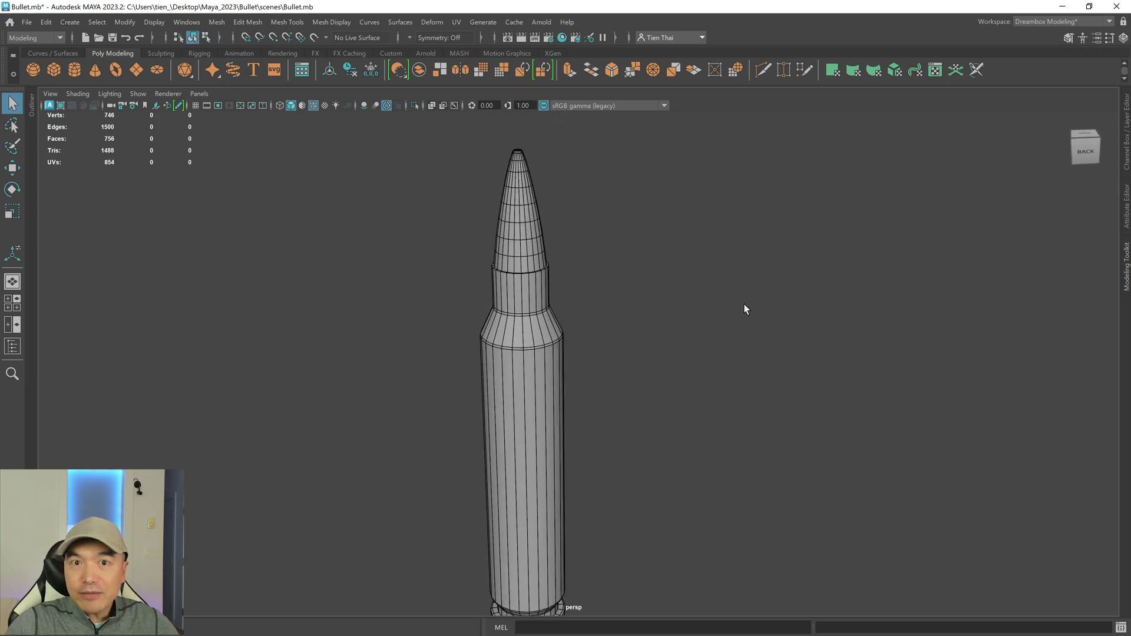
right_click_drag(744, 307, 707, 345, "alt")
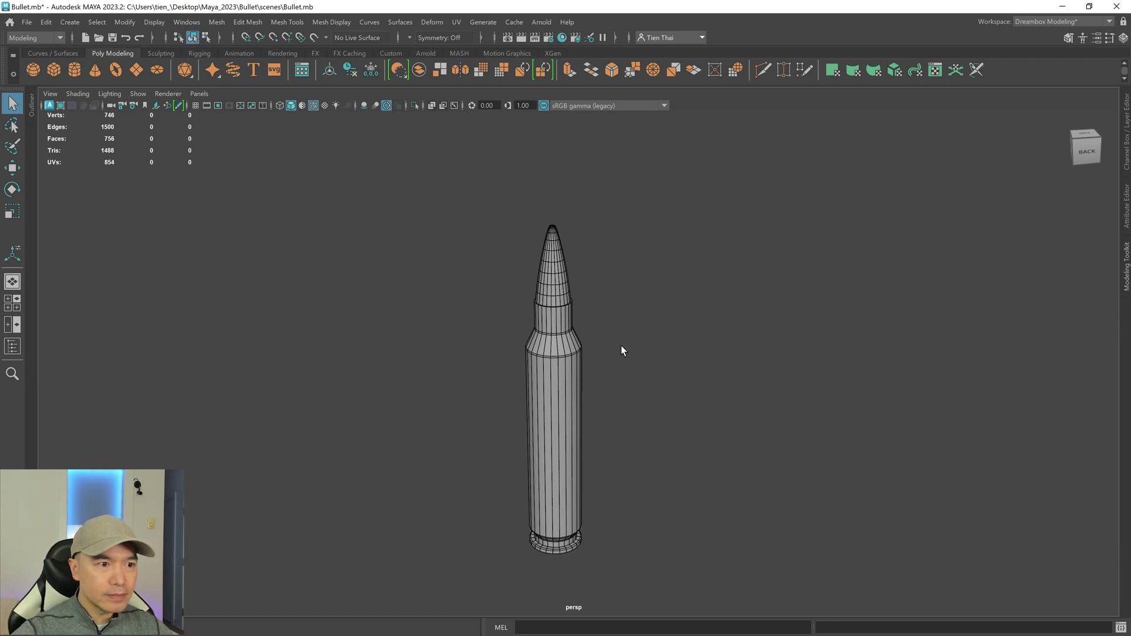
mouse_move(626, 356)
left_mouse_down("alt")
mouse_move(636, 364)
mouse_move(643, 343)
mouse_move(666, 370)
left_mouse_up("alt")
left_click(314, 106)
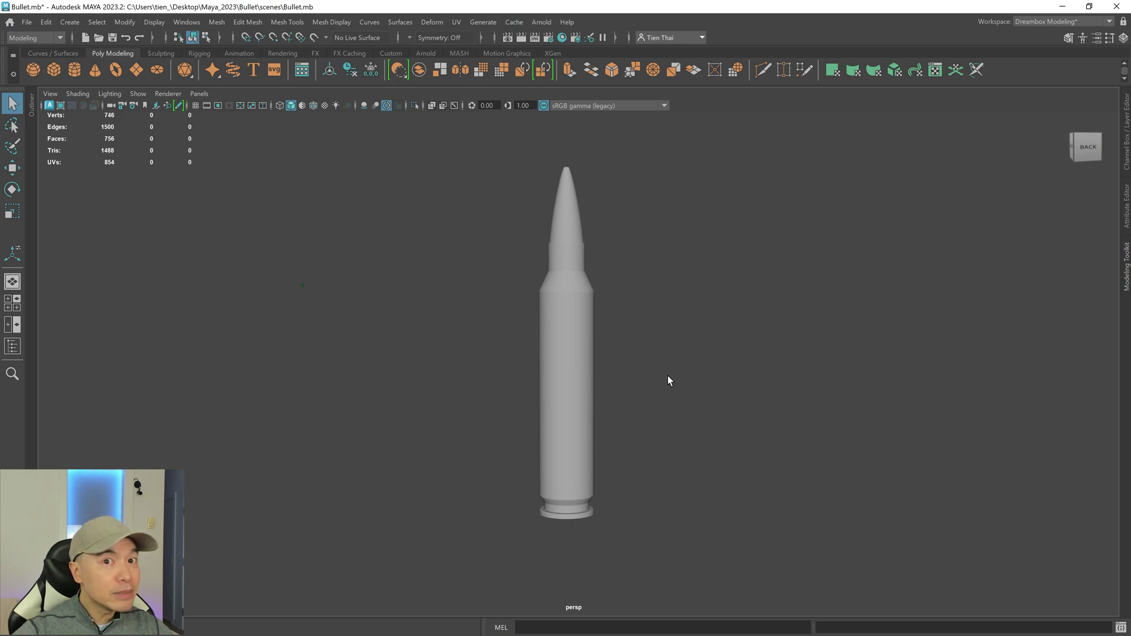
- With the cartridge deselected, examine its base, primer recess and the sloped transition above the extractor groove up close
left_click(553, 355)
right_click_drag(724, 282, 824, 588)
left_click(722, 338)
left_click_drag(722, 338, 700, 363, "alt")
right_click_drag(688, 360, 649, 385, "alt")
left_click_drag(649, 386, 634, 402, "alt")
right_click_drag(634, 401, 875, 432, "alt")
left_click_drag(690, 469, 682, 325, "alt")
right_click_drag(528, 357, 854, 424, "alt")
middle_click_drag(672, 419, 814, 443, "alt")
right_click_drag(374, 390, 450, 389, "alt")
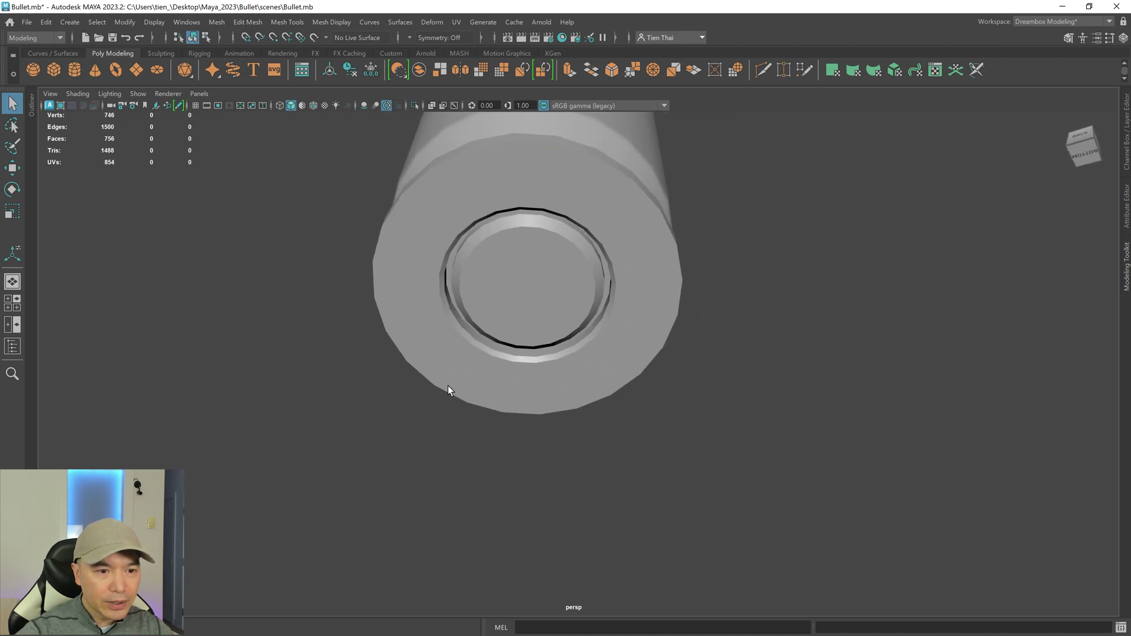
left_click_drag(449, 389, 368, 391, "alt")
middle_click_drag(368, 391, 404, 430, "alt")
left_click_drag(403, 431, 366, 437, "alt")
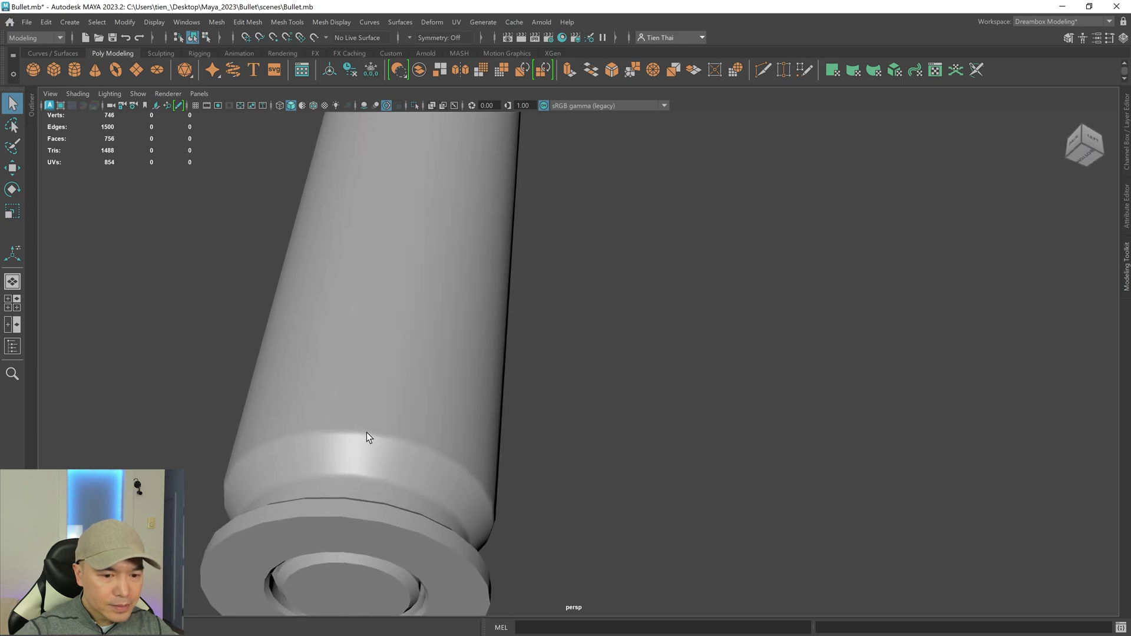
left_click_drag(342, 476, 334, 322, "alt")
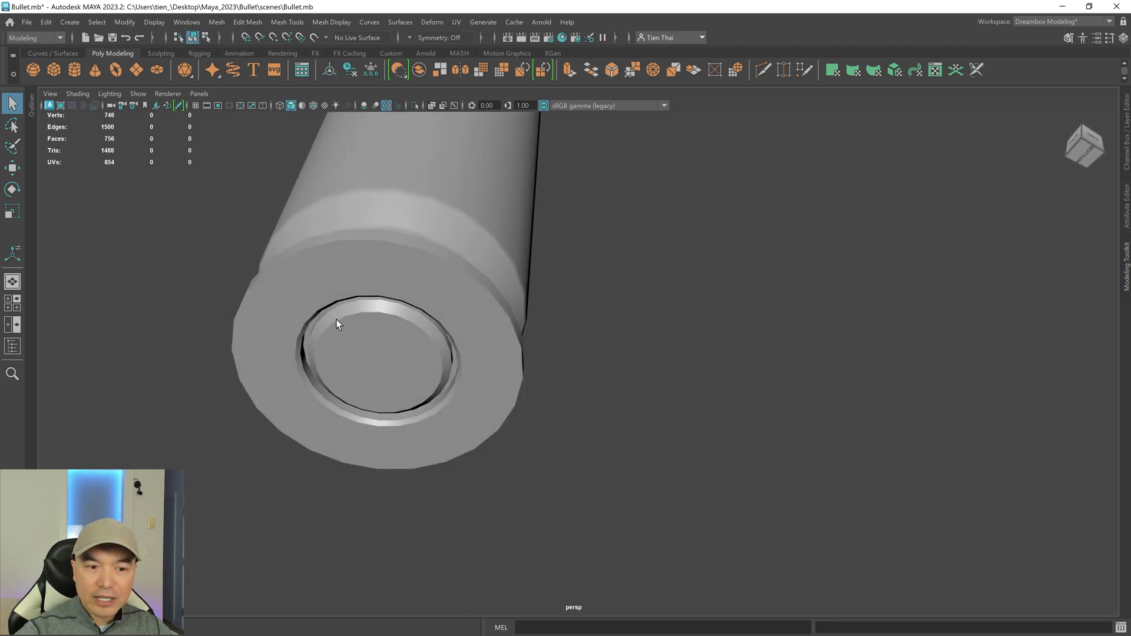
- Frame the whole cartridge in the perspective view and deselect it to review its overall shape
left_click_drag(401, 292, 484, 348, "alt")
scroll(384, 354, "down", 5)
left_click(691, 360)
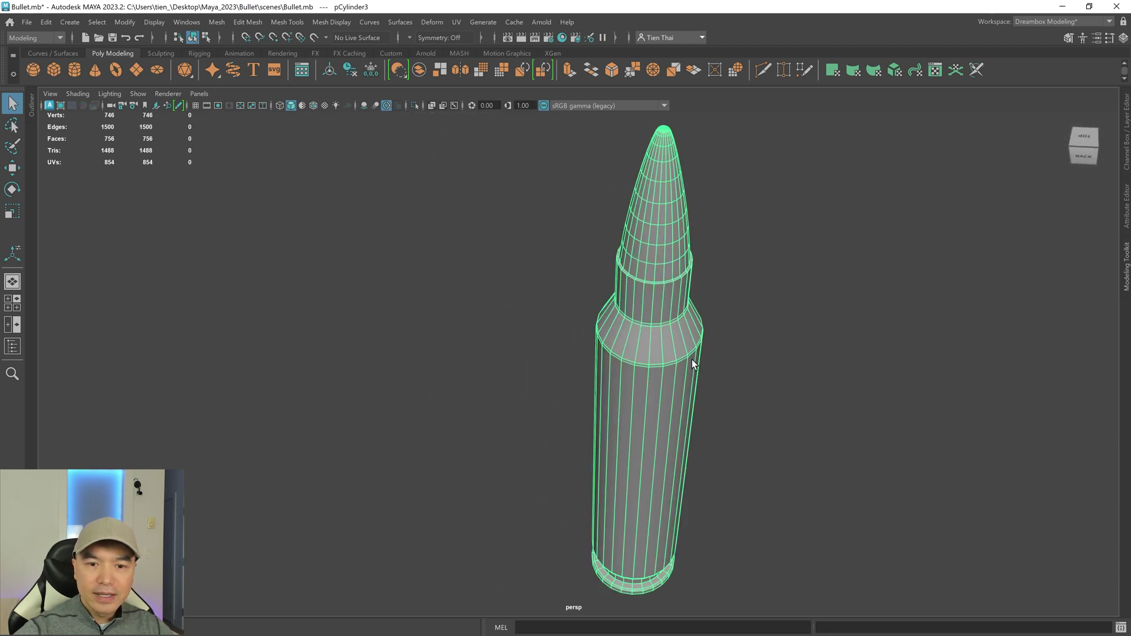
key("f")
left_click_drag(675, 368, 677, 349, "alt")
left_click(687, 354)
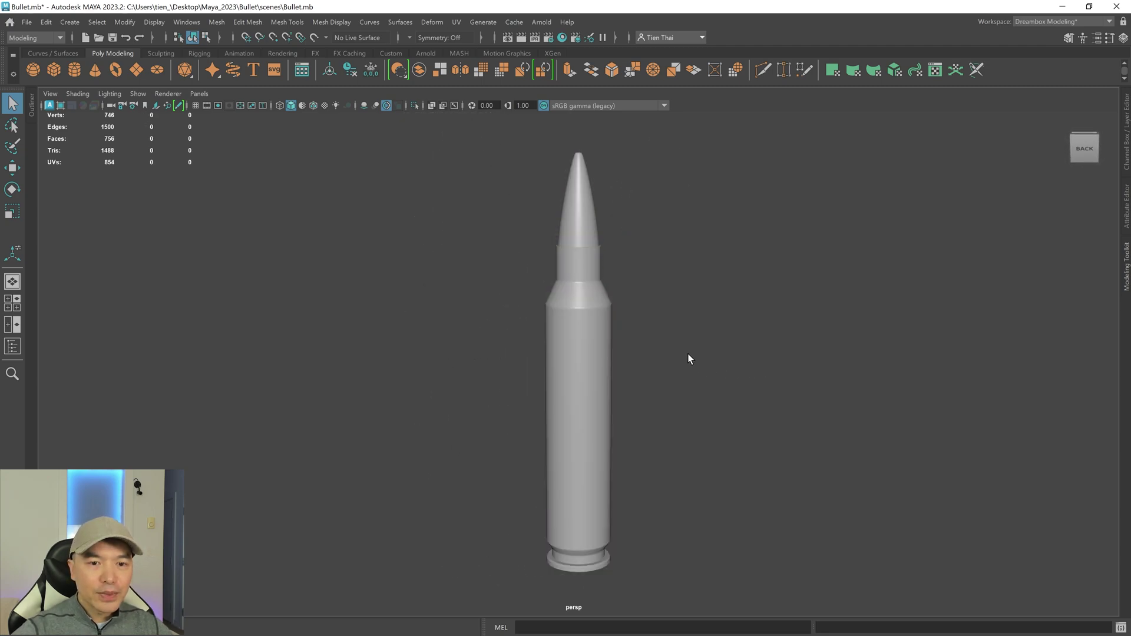